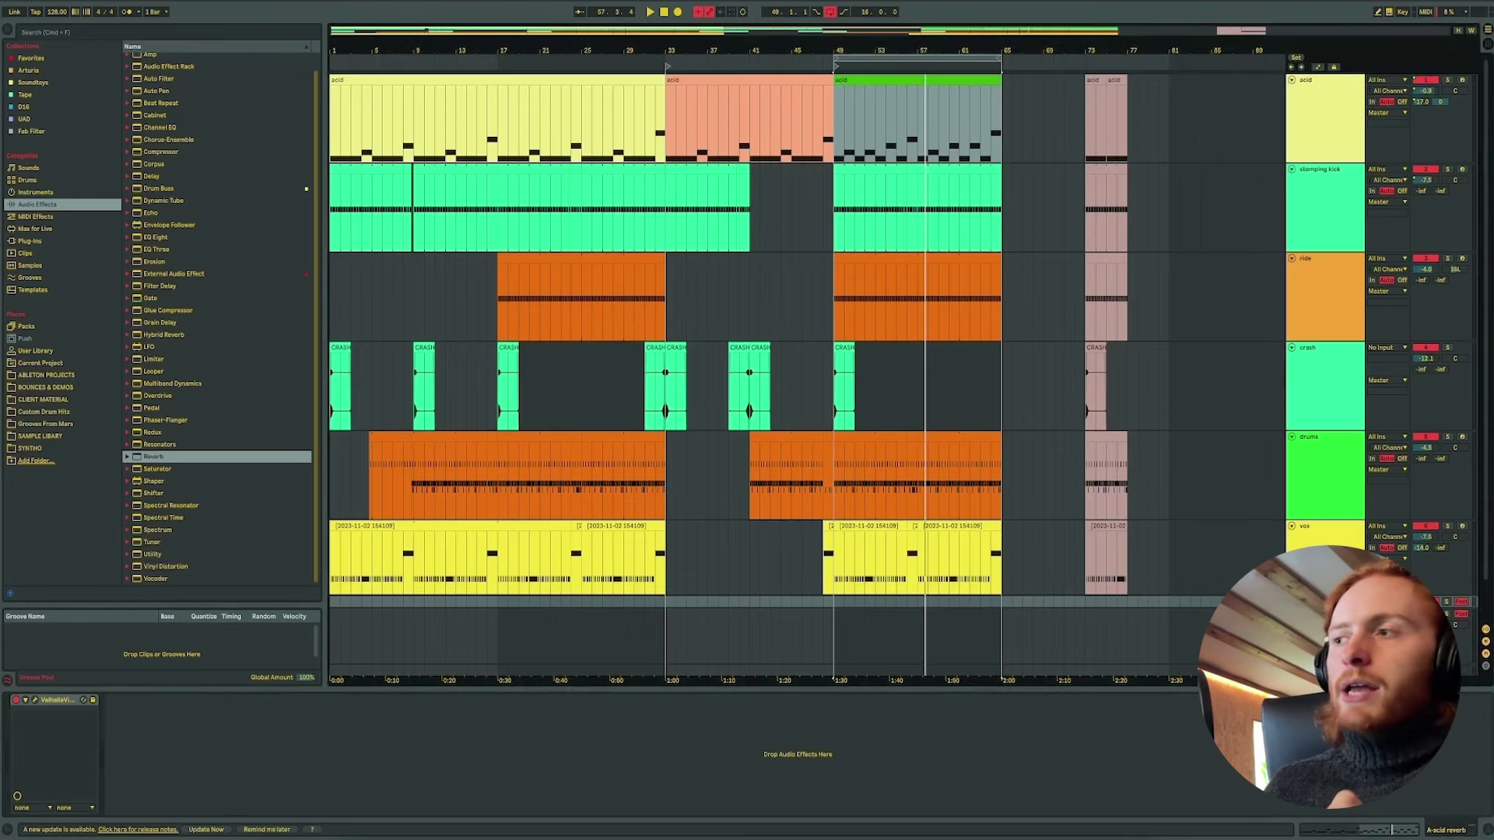
Open ValhallaVintageVerb on the acid reverb return and lower its EQ LowCut to 10 Hz for playback.
left_click(35, 701)
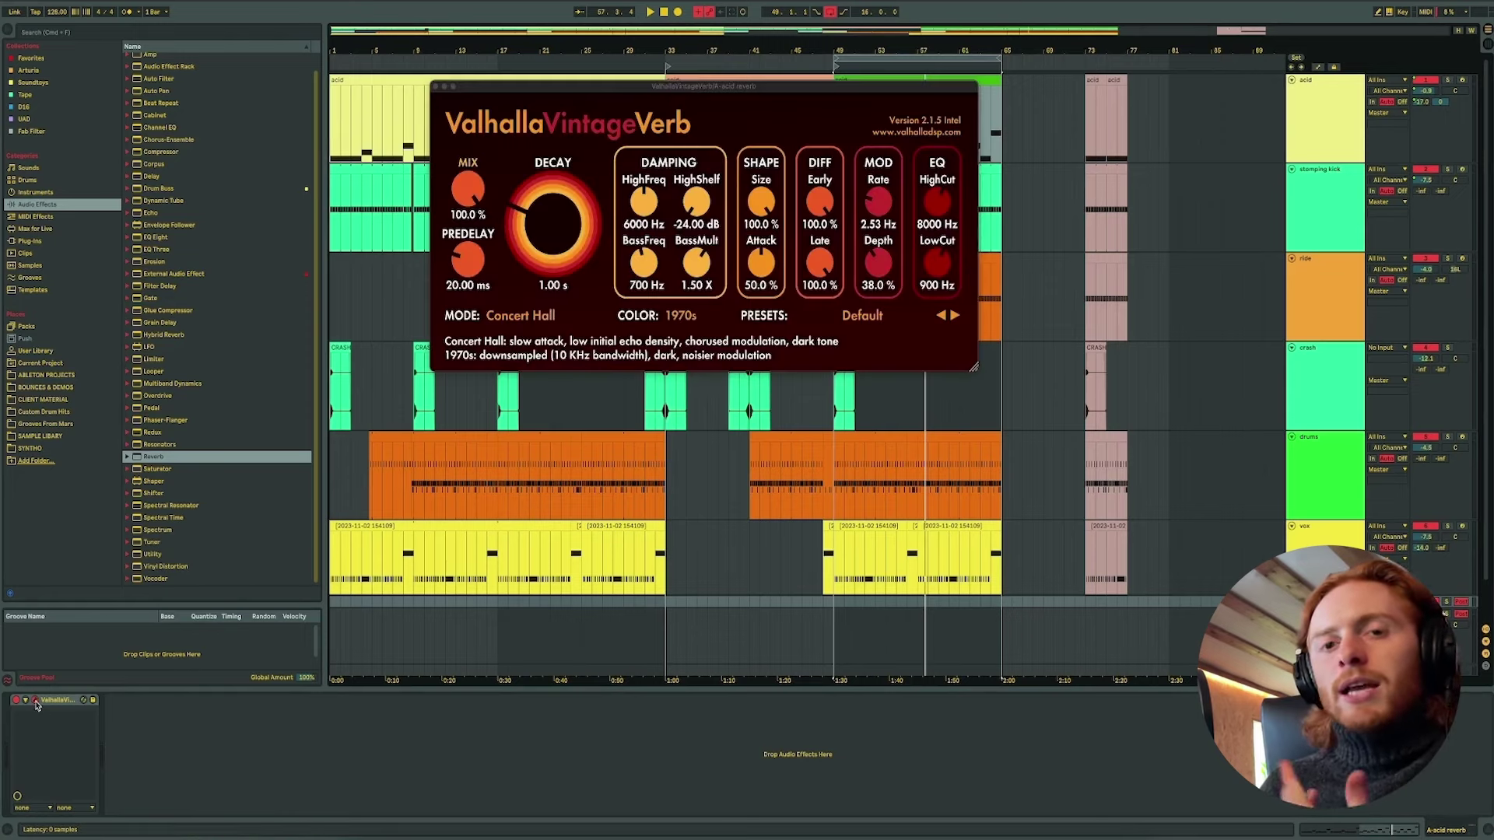
key("space")
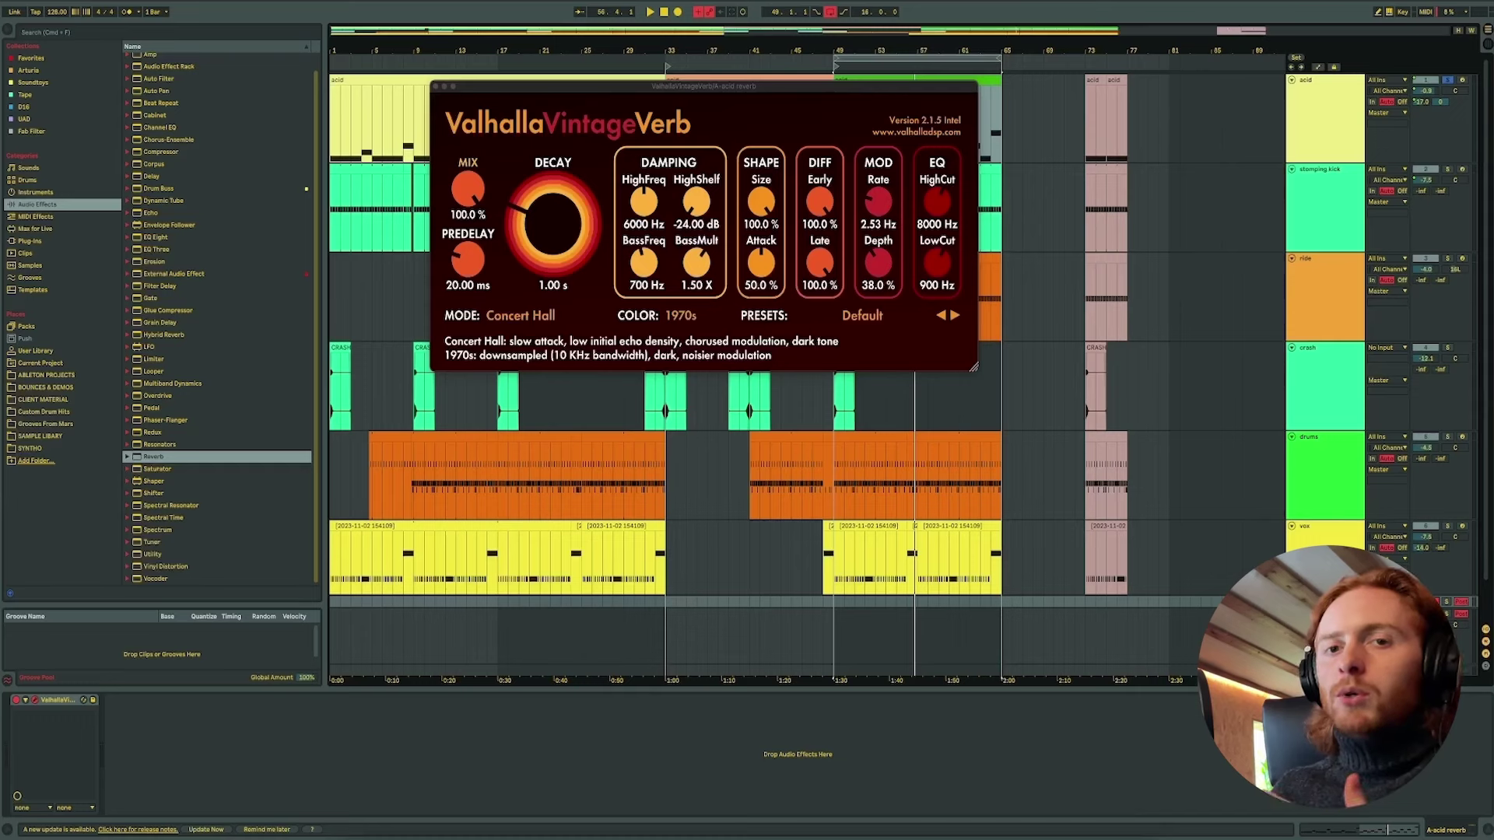
left_click(943, 265)
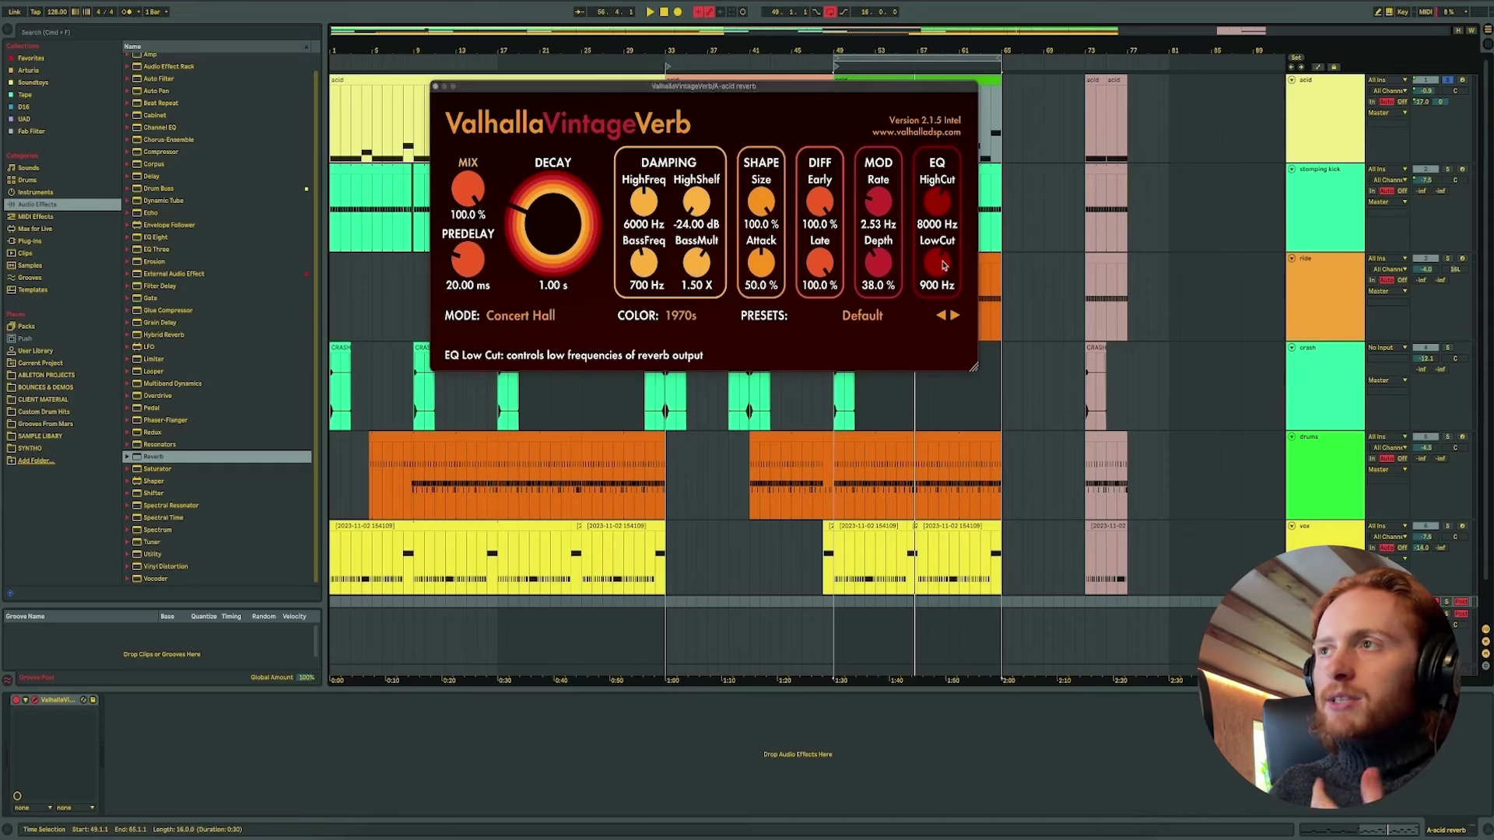
left_click_drag(943, 270, 936, 386)
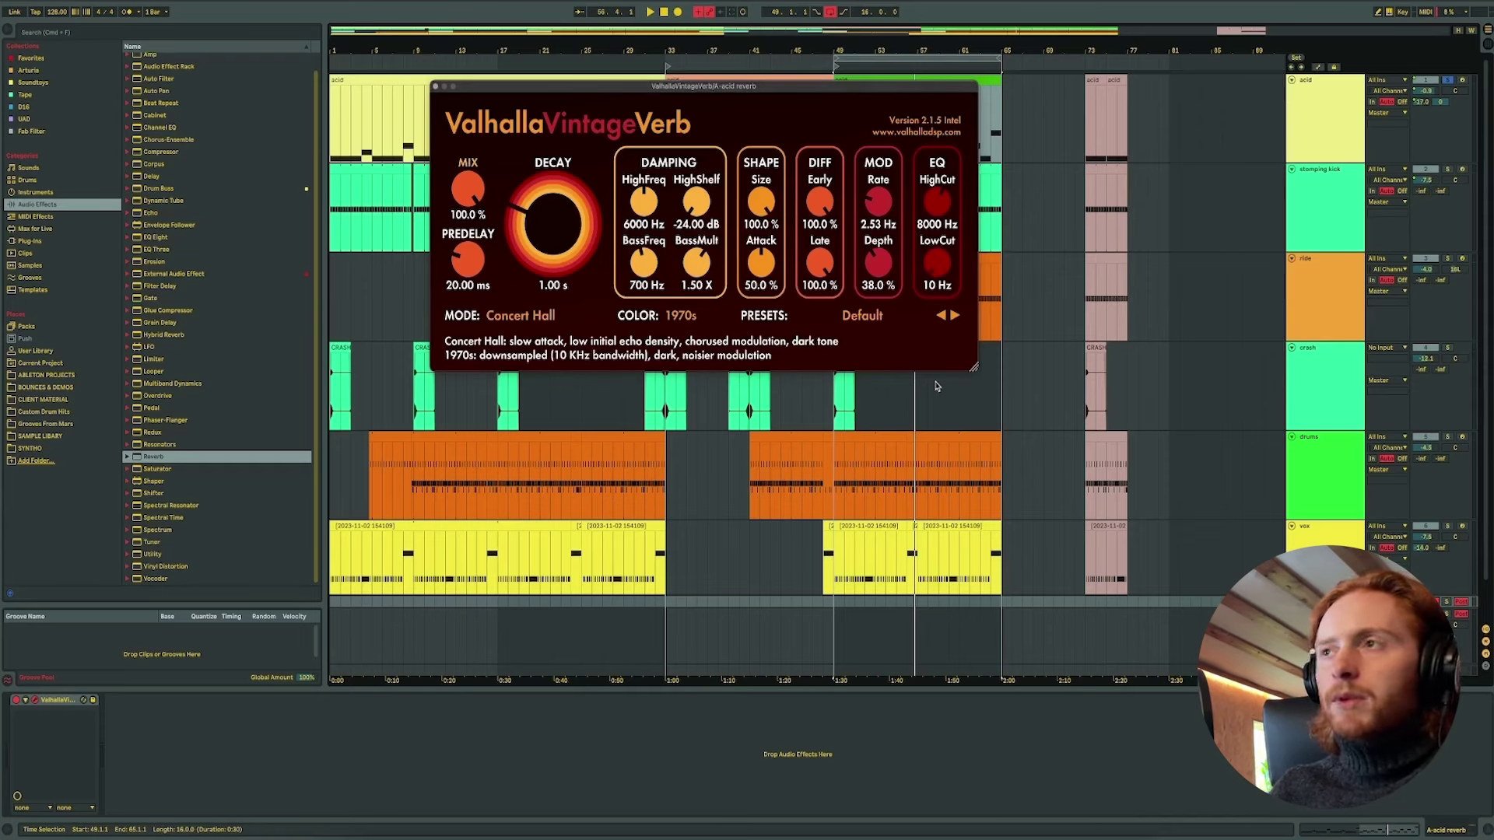
left_click(934, 269)
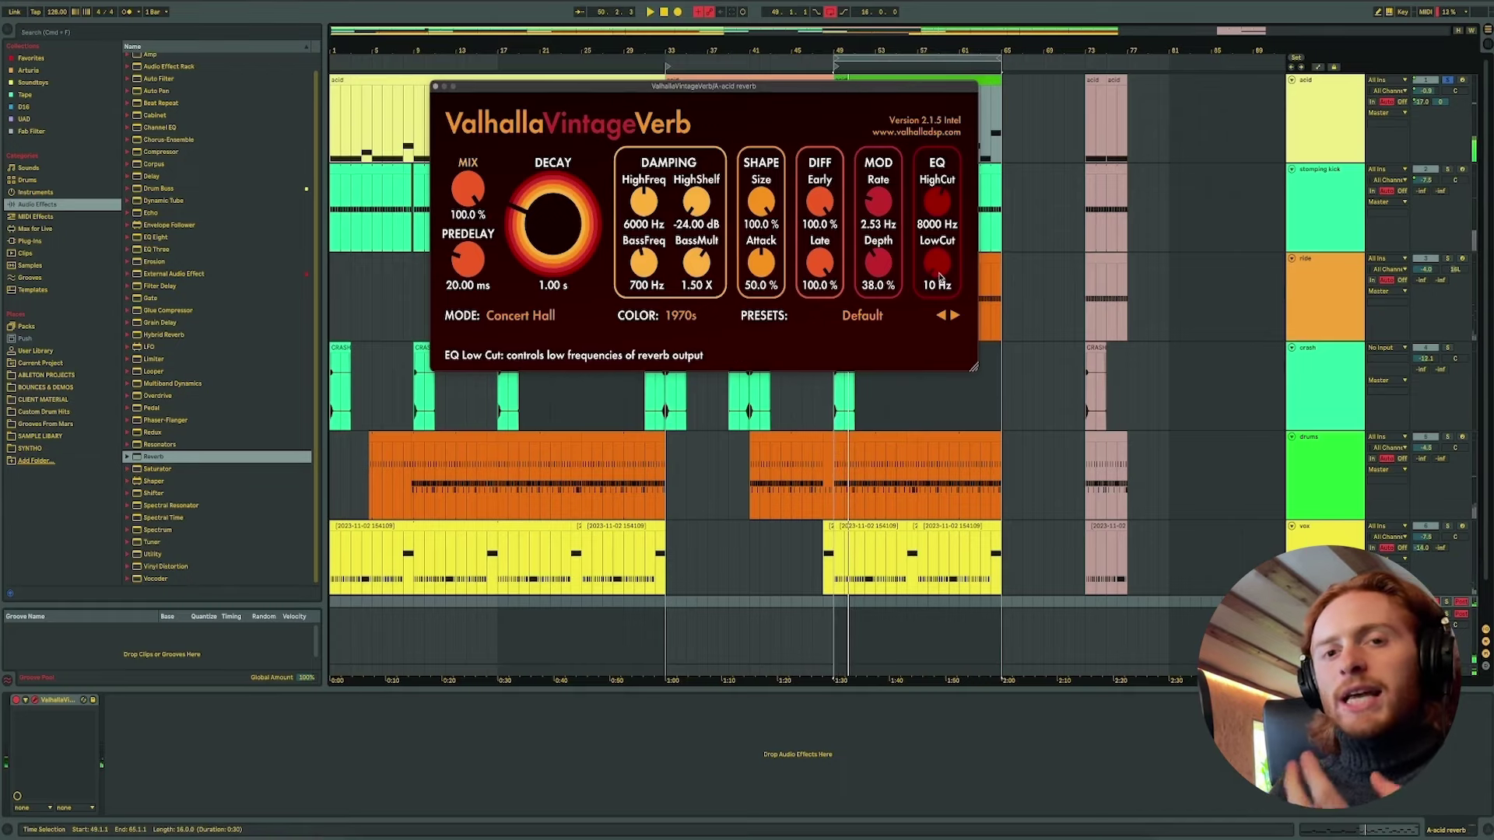
Set the reverb's EQ LowCut to 900 Hz and HighCut to 5040 Hz, and reduce its Size to 66.1%.
left_click_drag(940, 274, 943, 212)
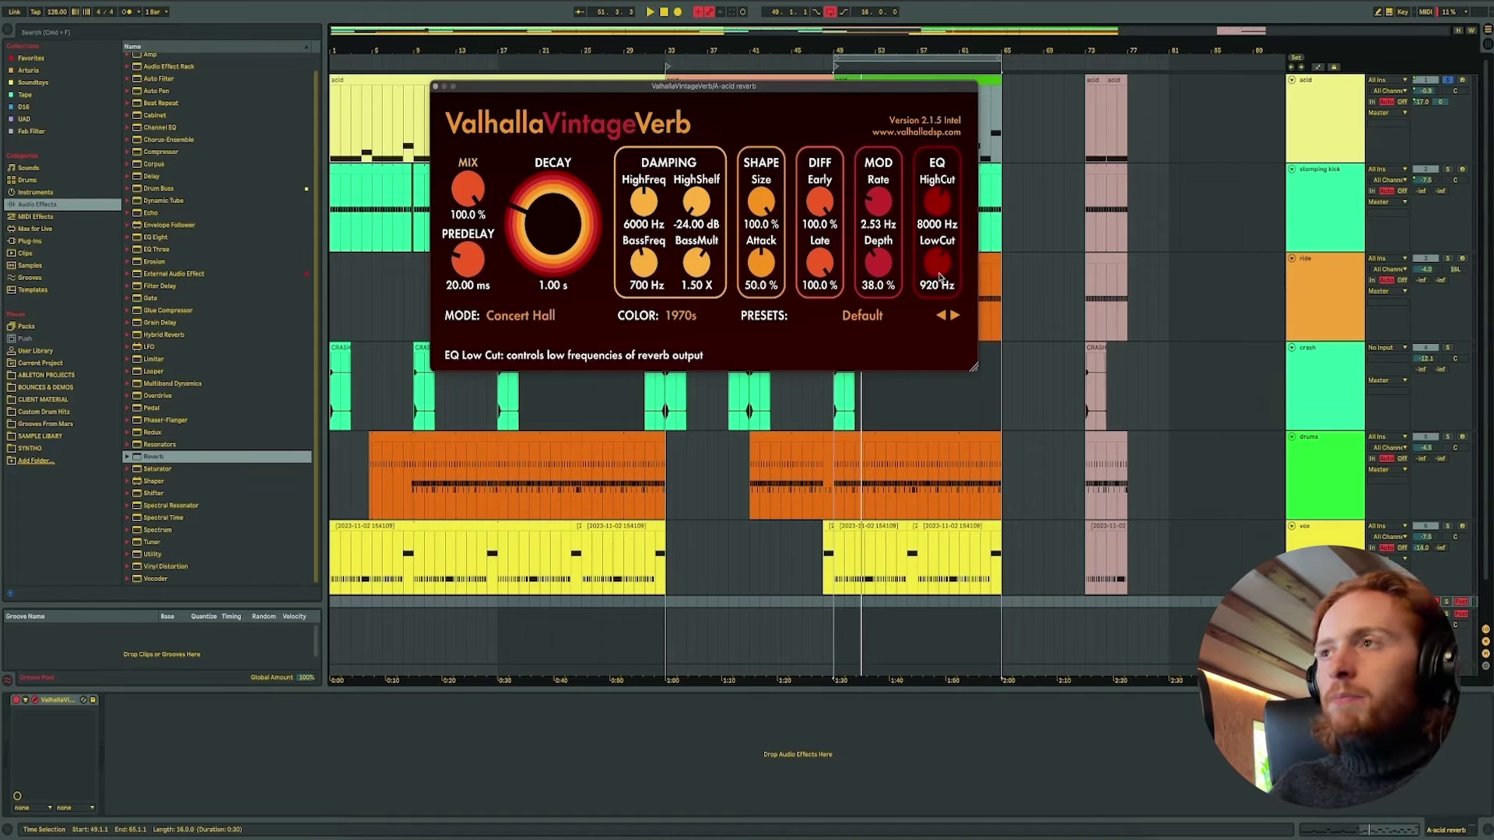
left_click_drag(940, 276, 938, 226)
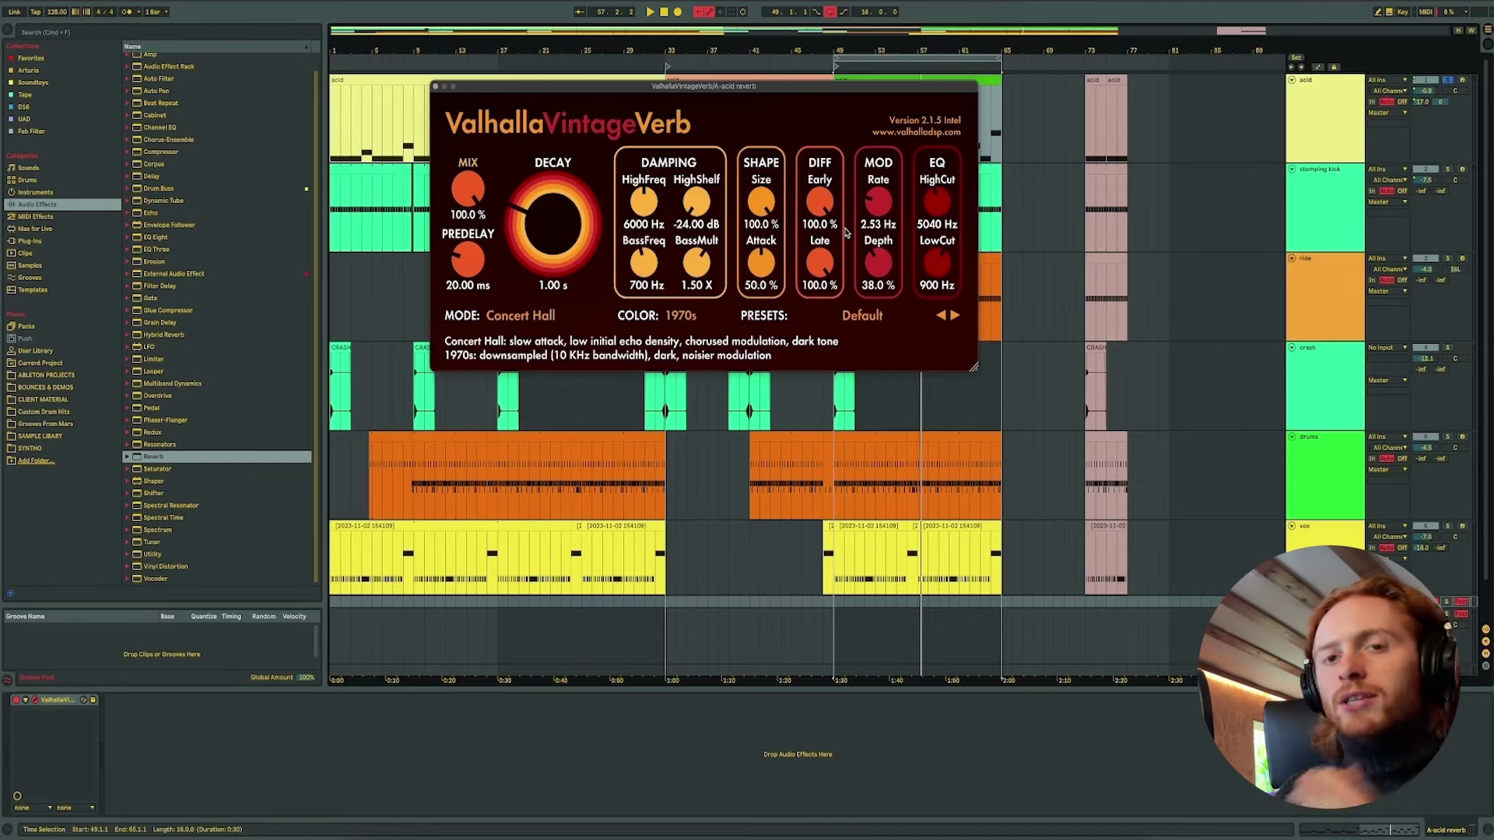
mouse_move(759, 283)
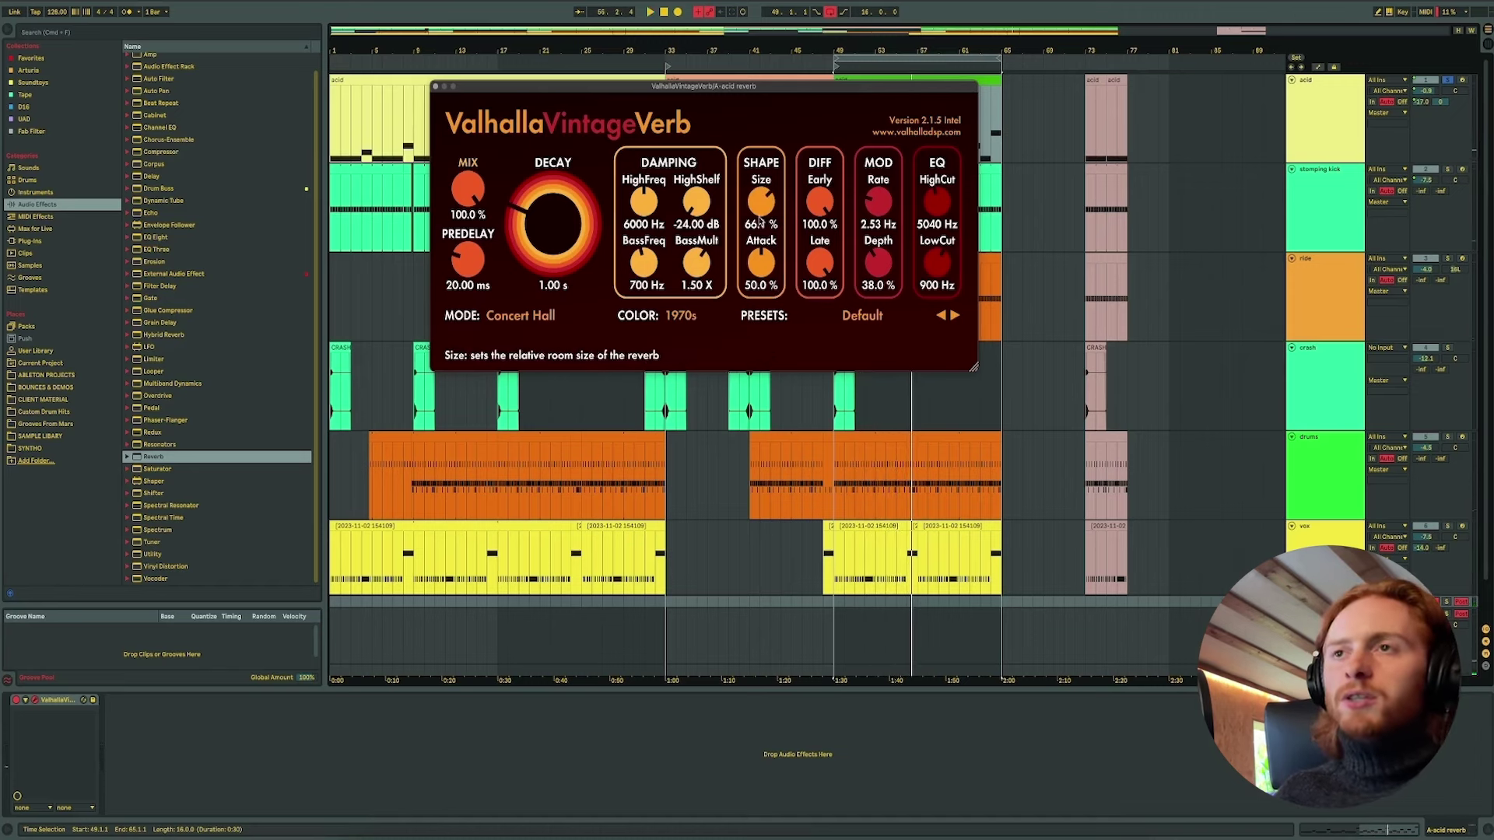
Audition the Chamber, Room and Ambience reverb modes during playback and return to Concert Hall.
left_click(536, 316)
left_click(520, 401)
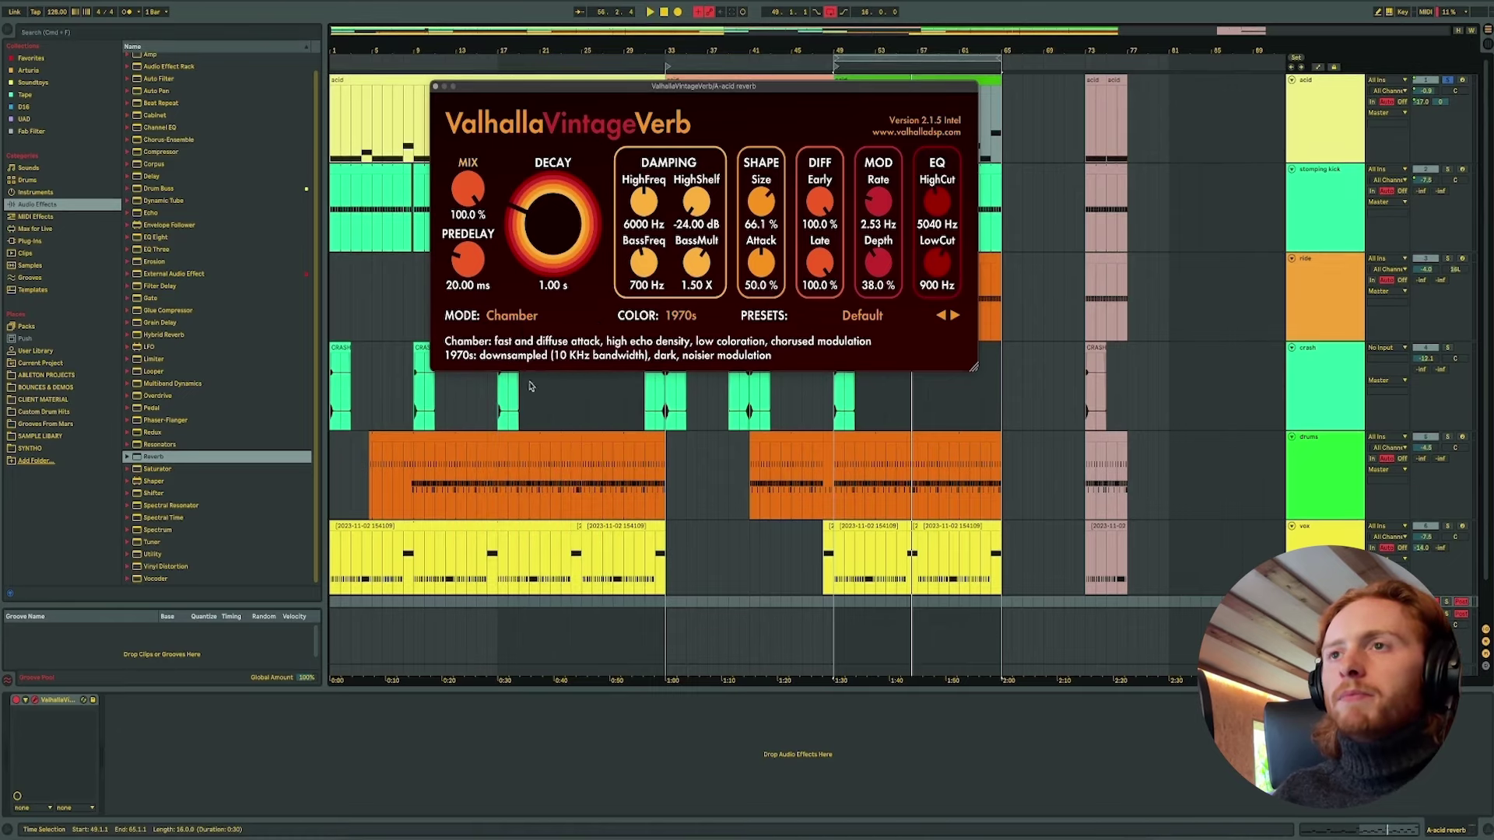
left_click(525, 324)
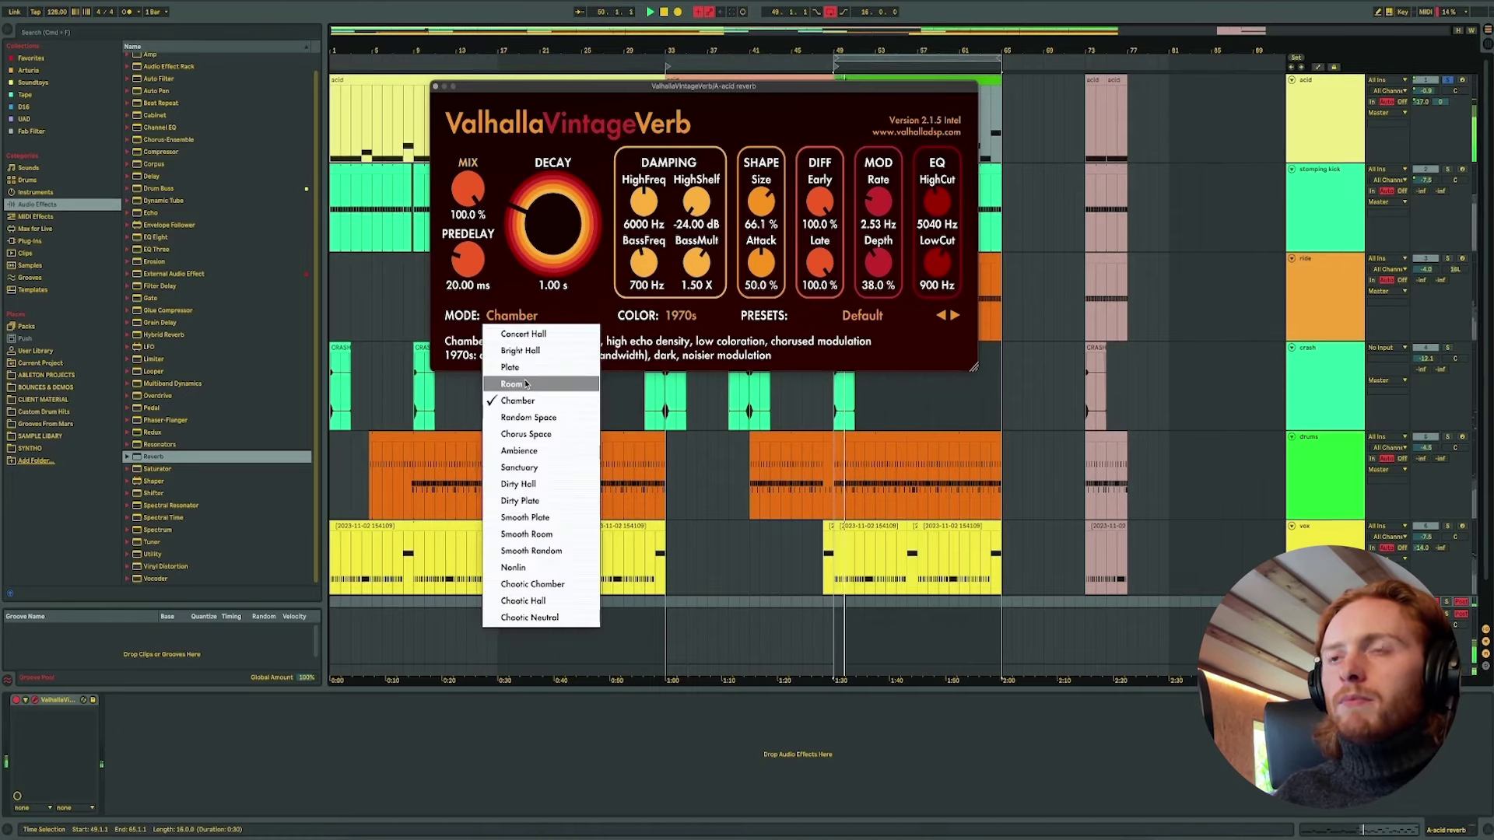
left_click(525, 385)
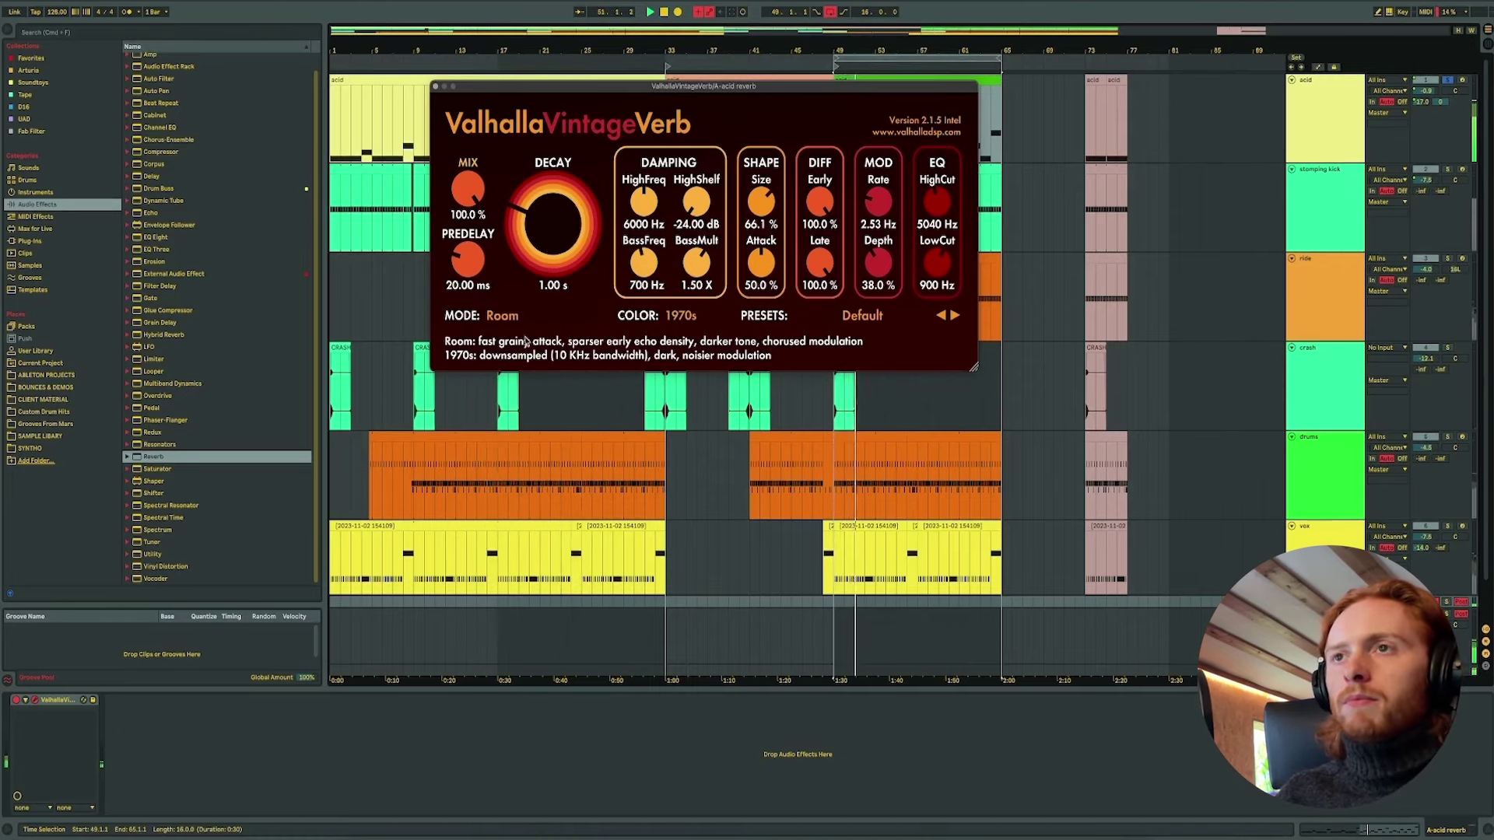
left_click(513, 317)
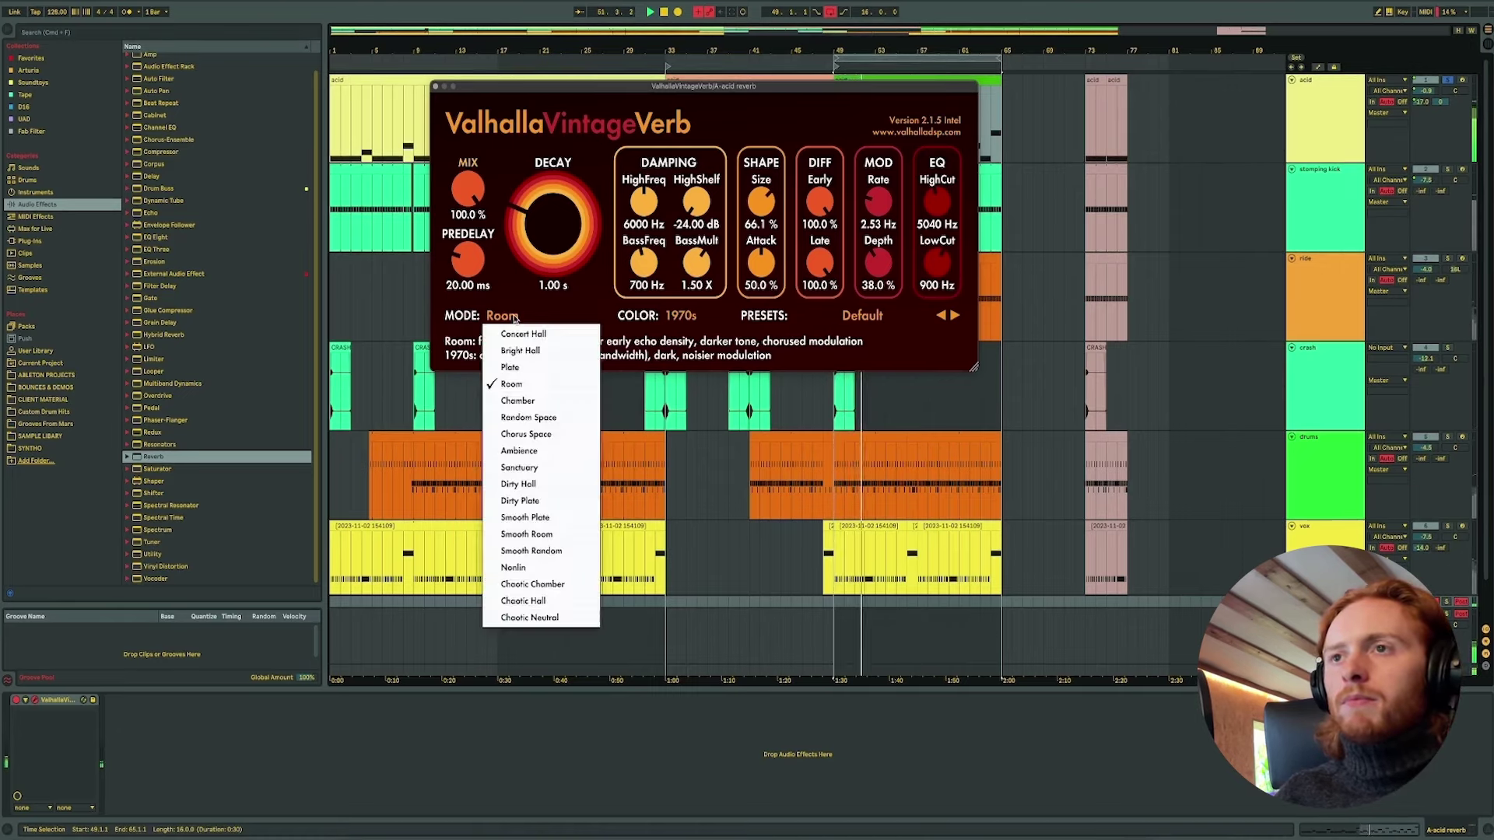
left_click(518, 453)
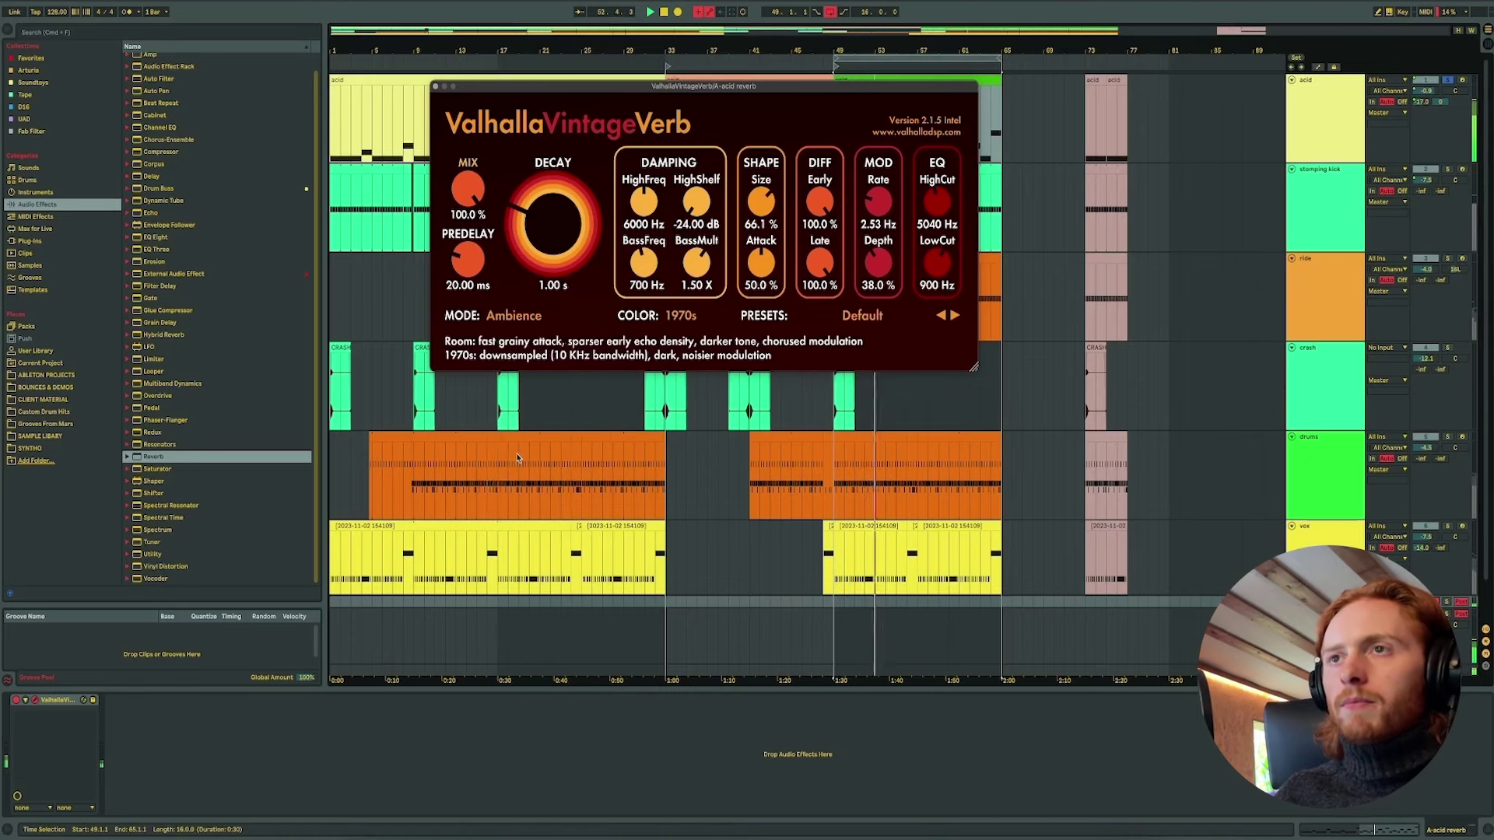
left_click(516, 315)
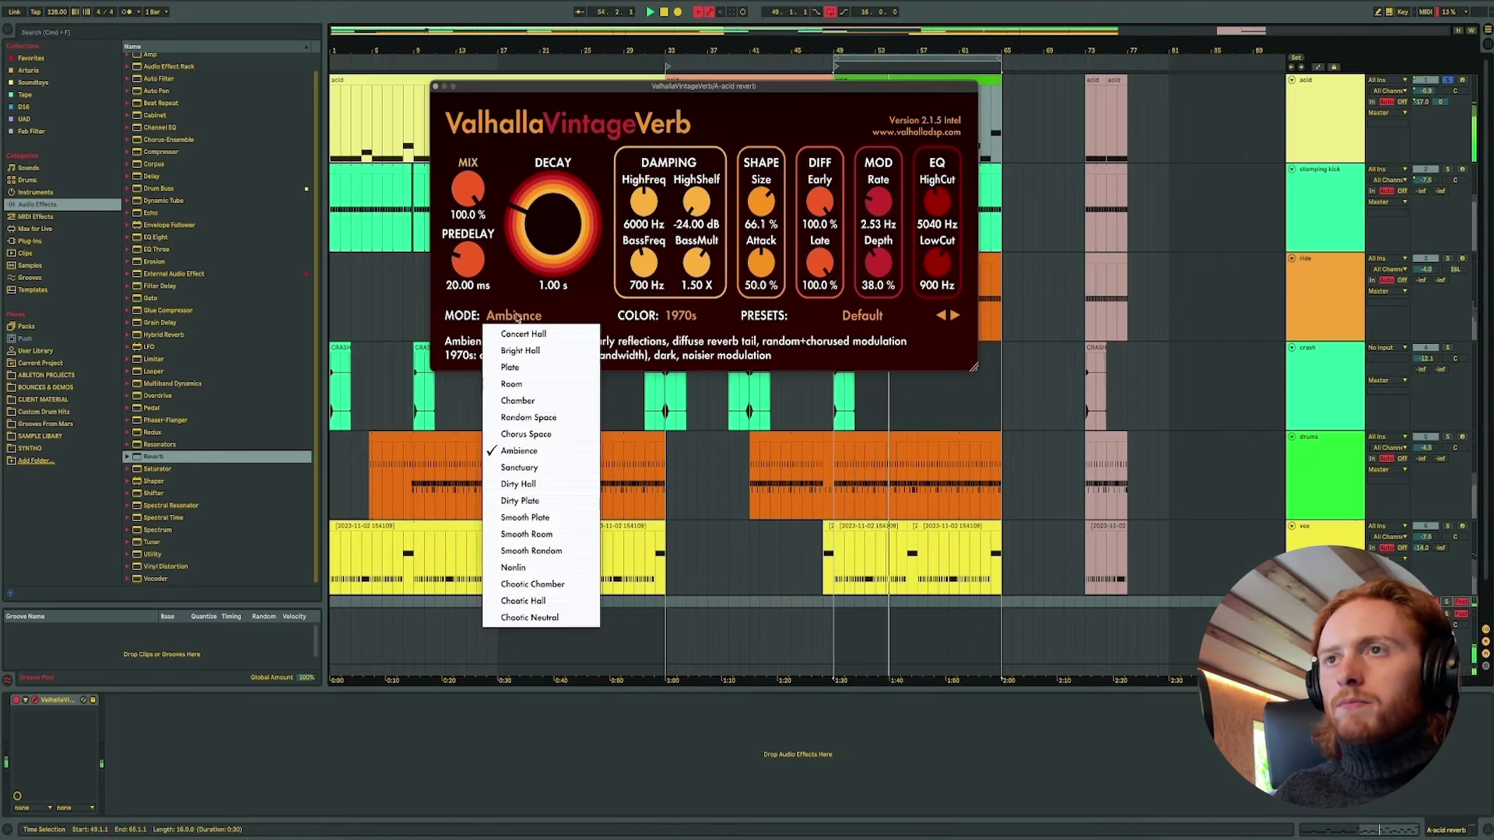
left_click(517, 334)
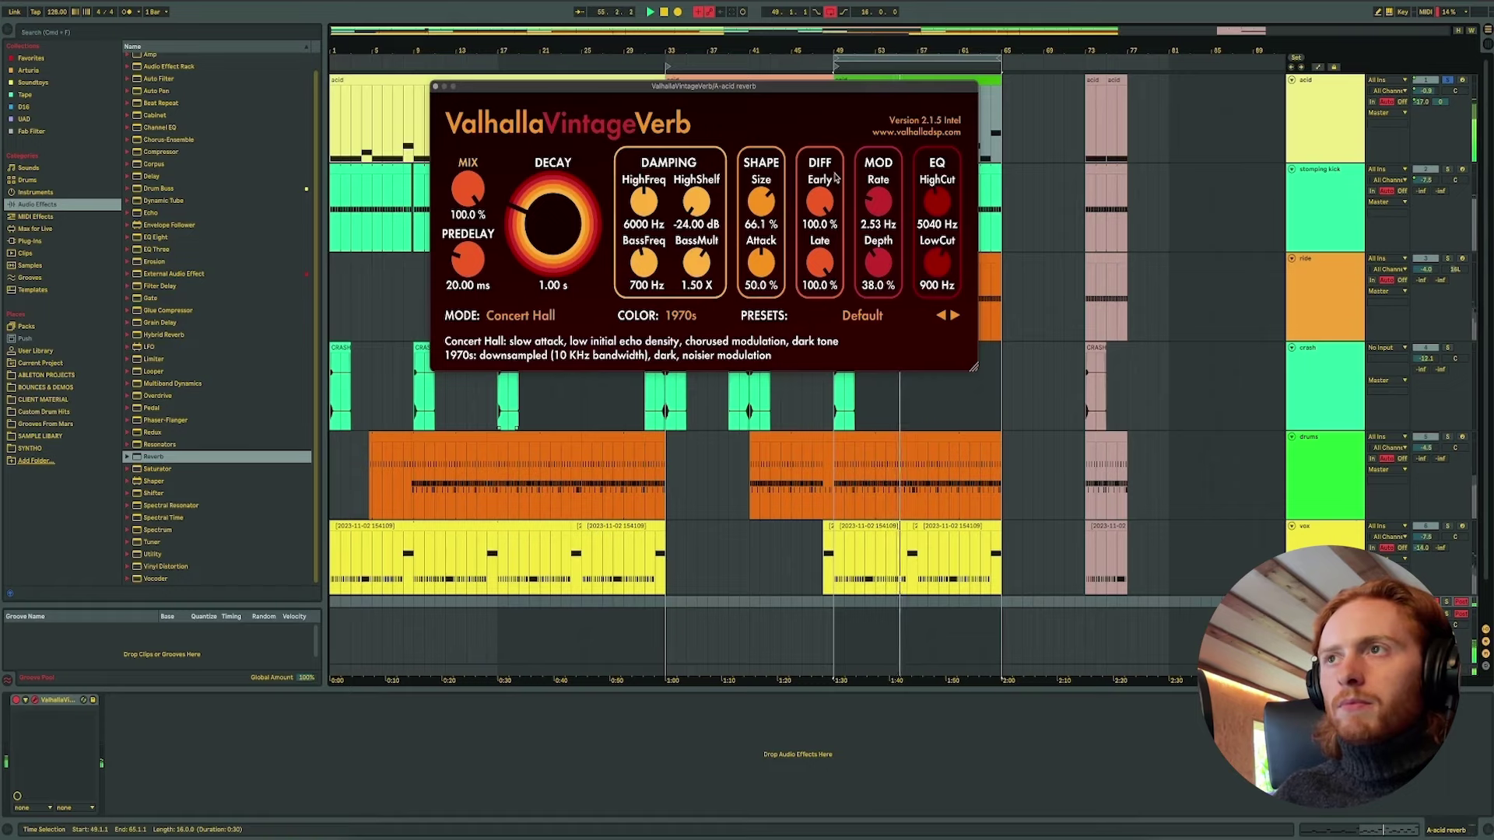
Increase the reverb's Size and toggle solo on the drums track to hear it alongside the acid line.
left_click_drag(761, 202, 761, 156)
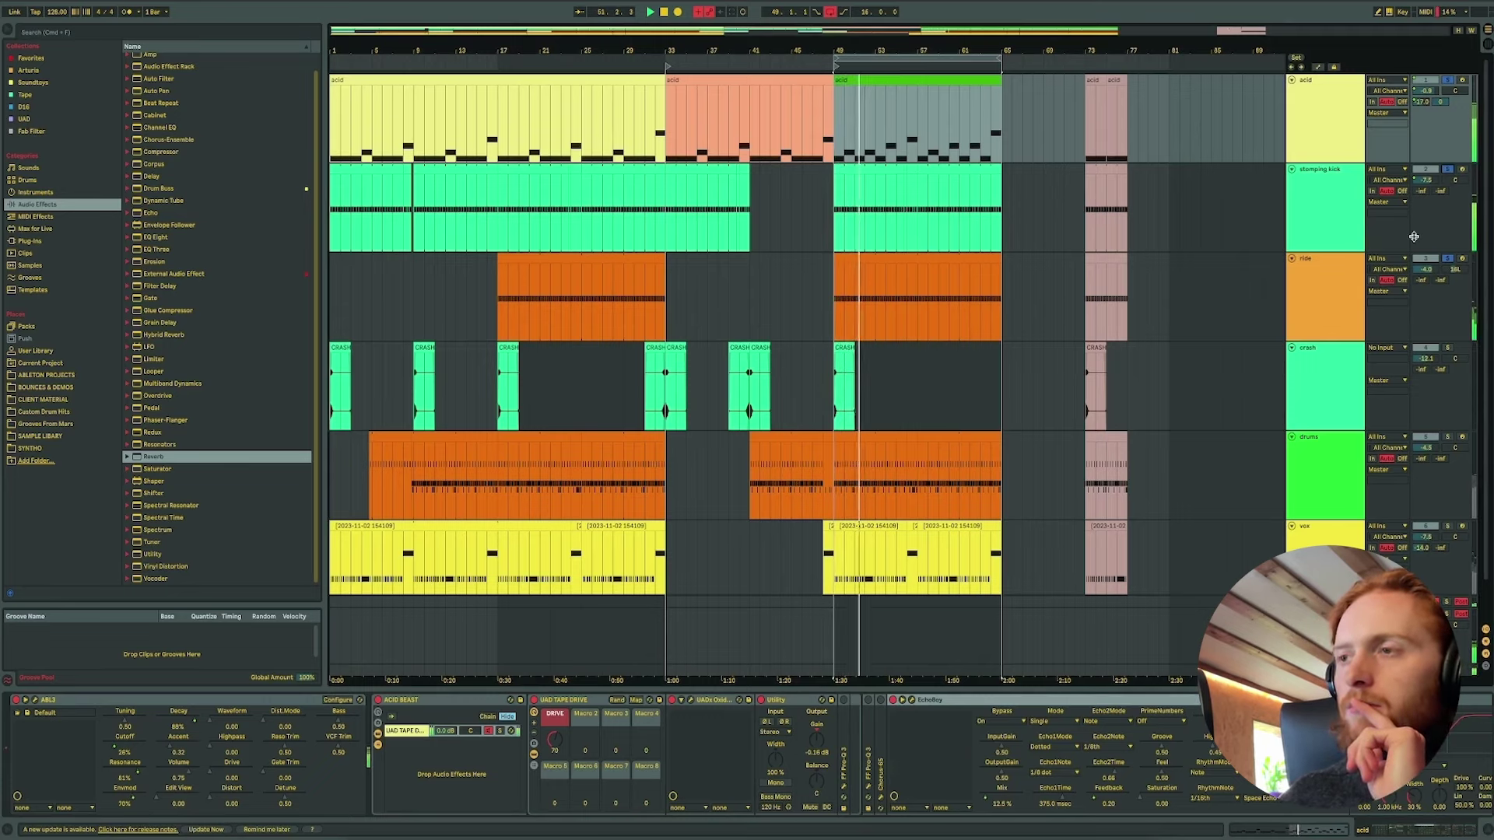
left_click(1447, 437)
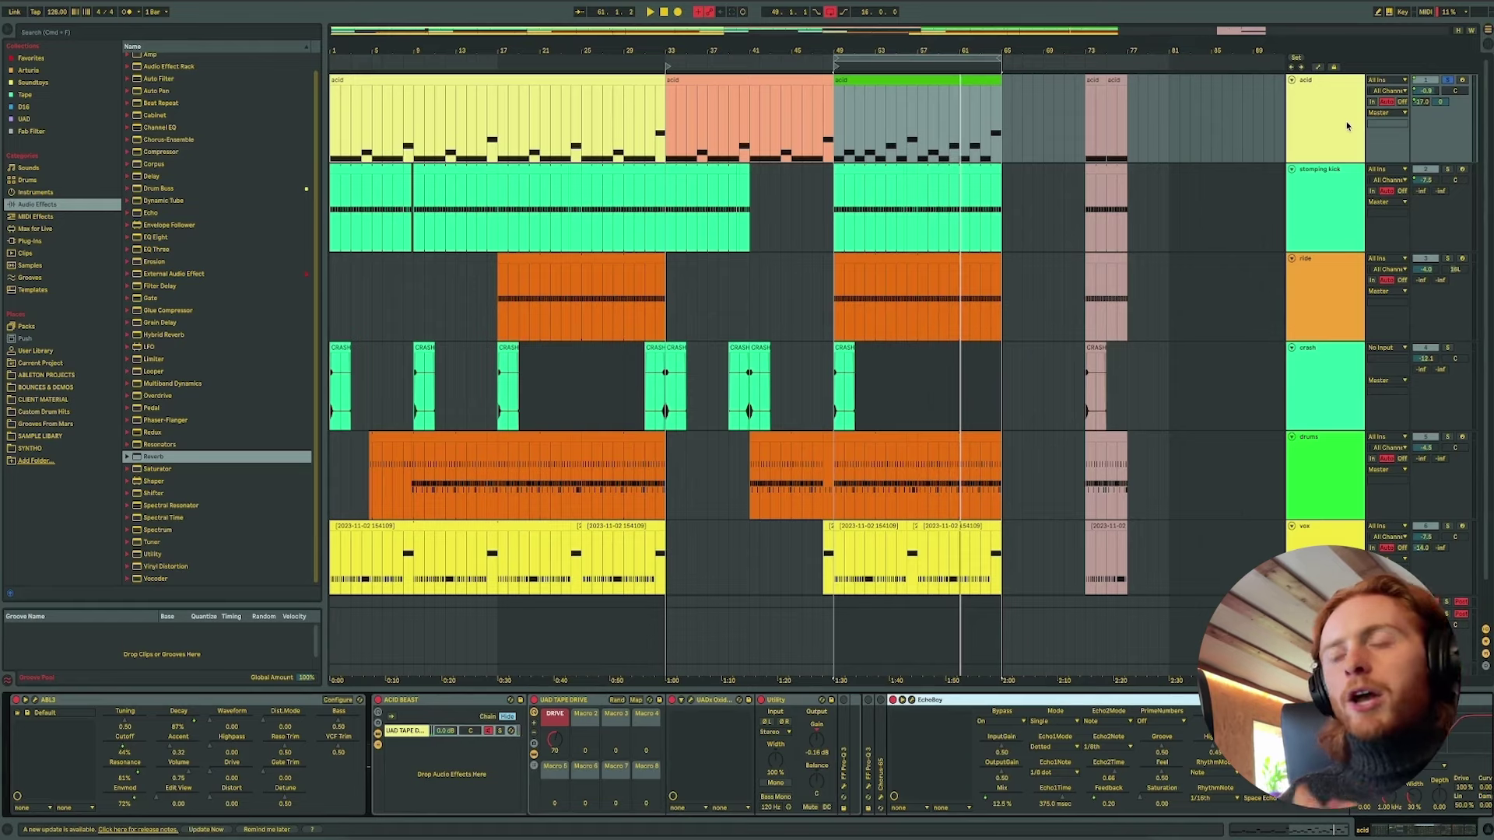
Open EchoBoy on the acid track and raise its Mix and Feedback.
left_click(911, 700)
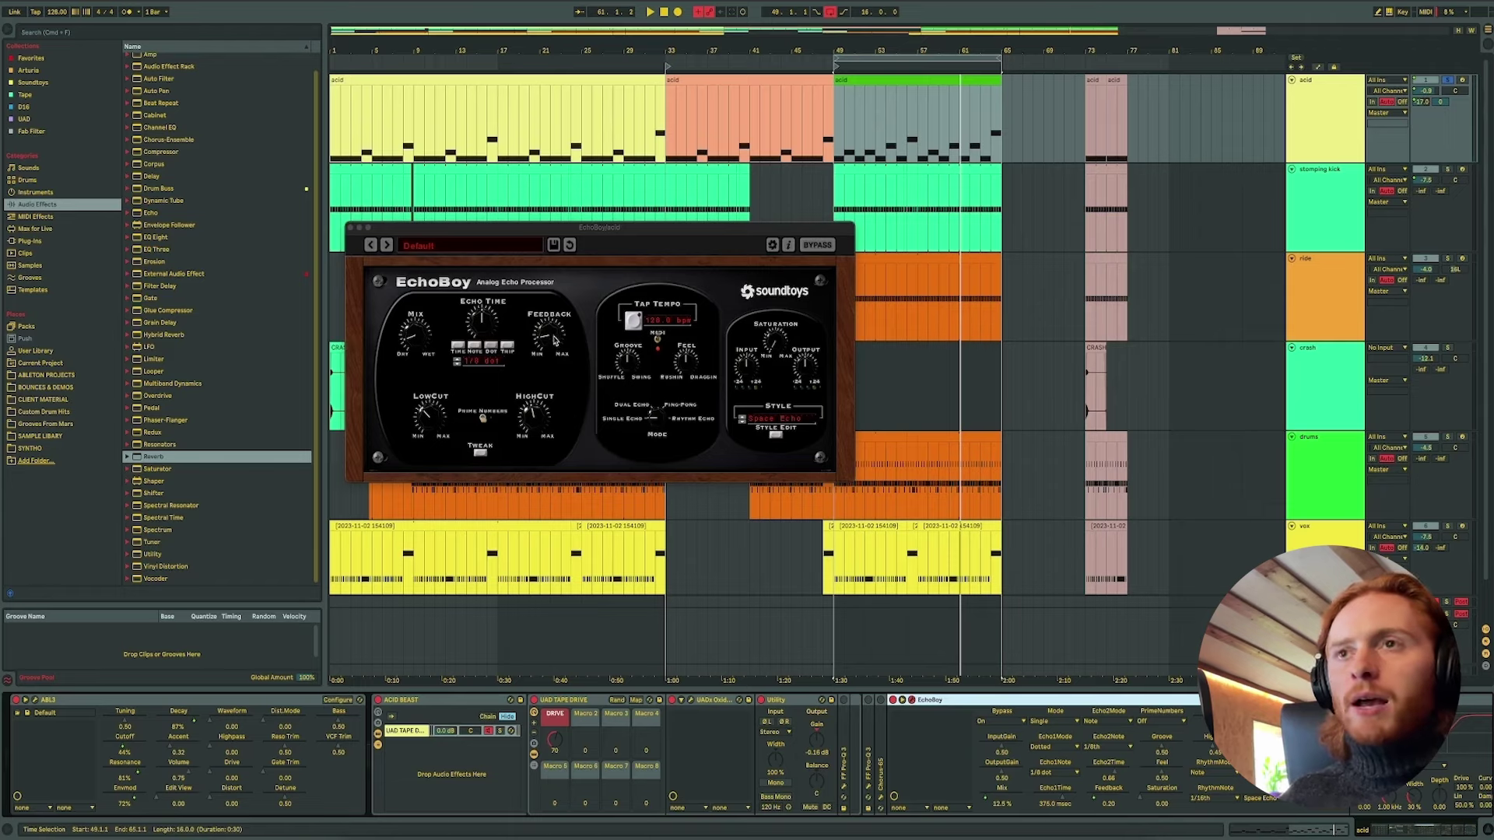
left_click_drag(414, 340, 419, 323)
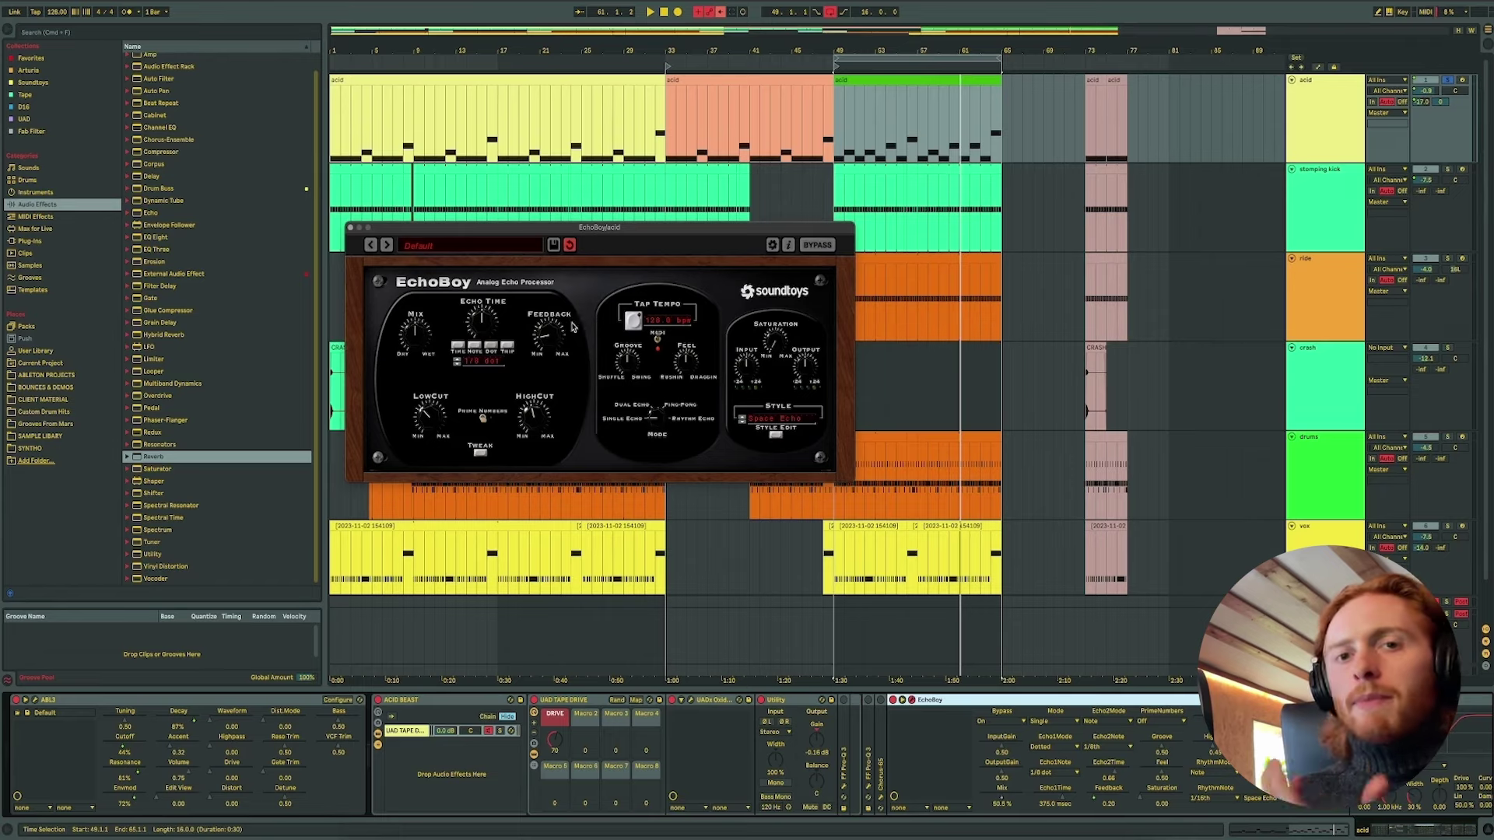
left_click_drag(561, 340, 565, 298)
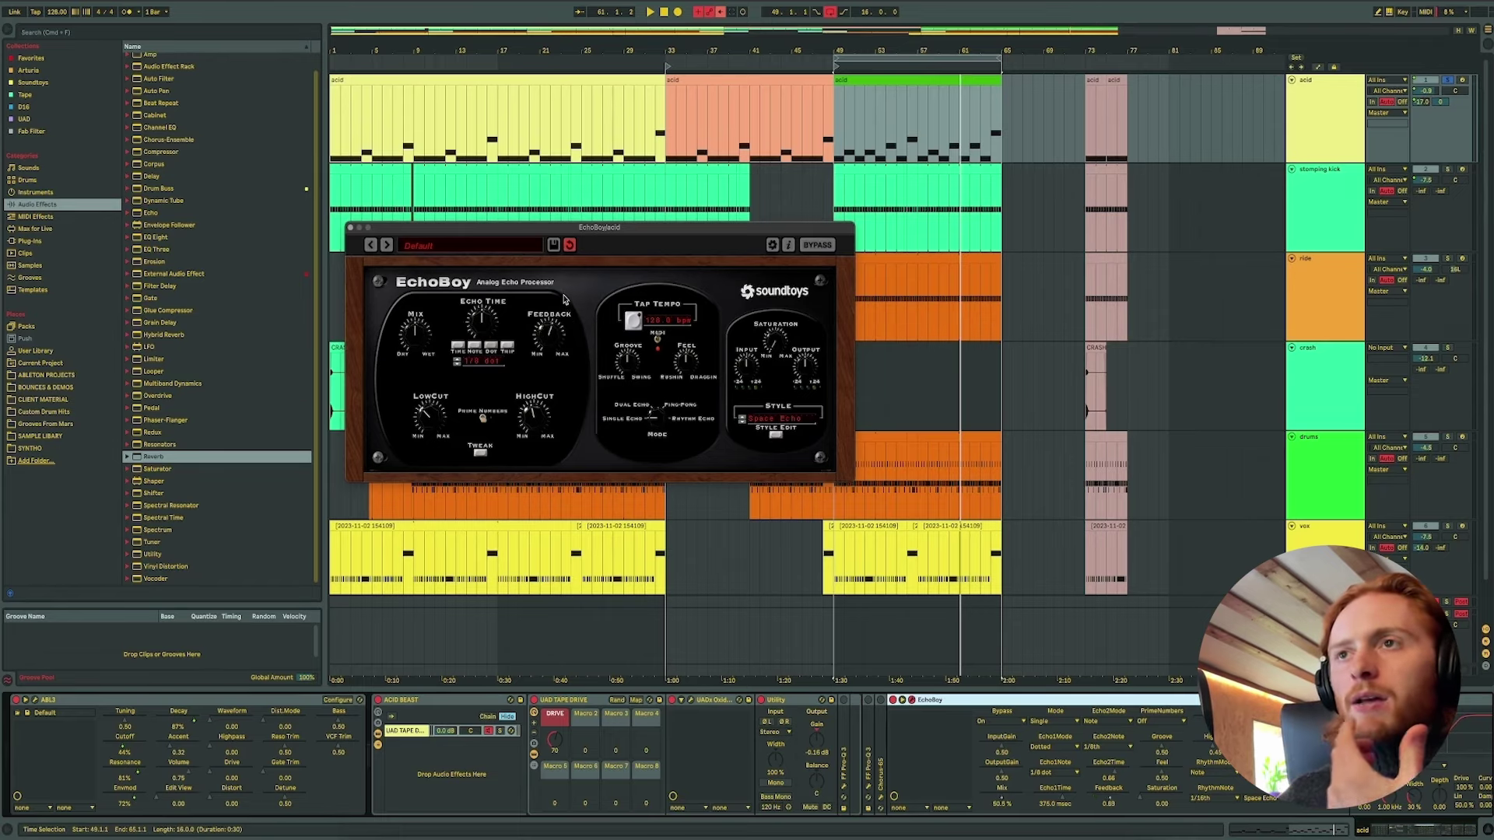
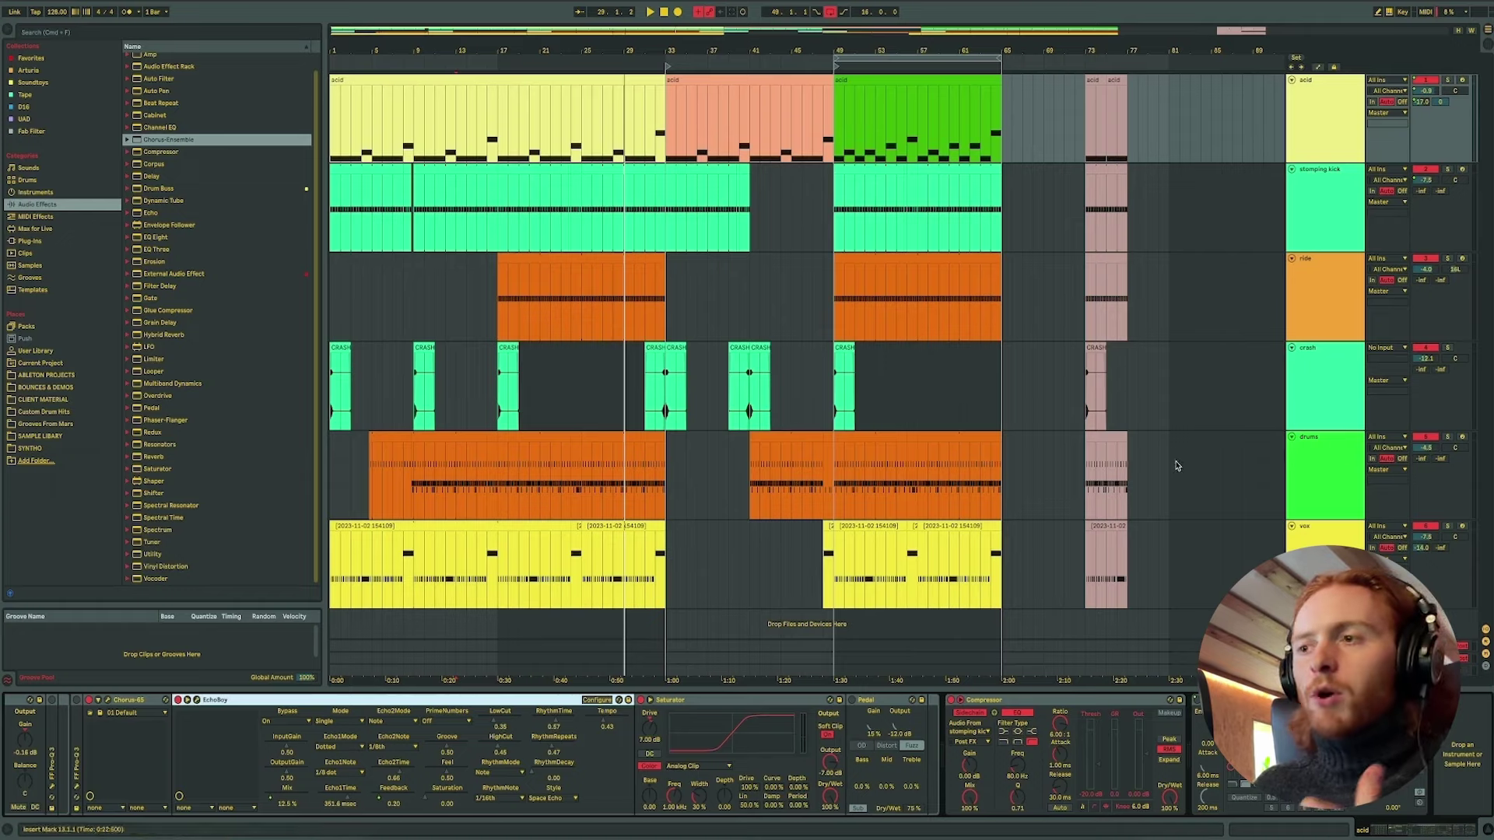
Show the acid track's automation lanes and examine the ABL3 Cutoff, Envmod, Decay and Resonance curves.
scroll(1104, 731, "left", 10)
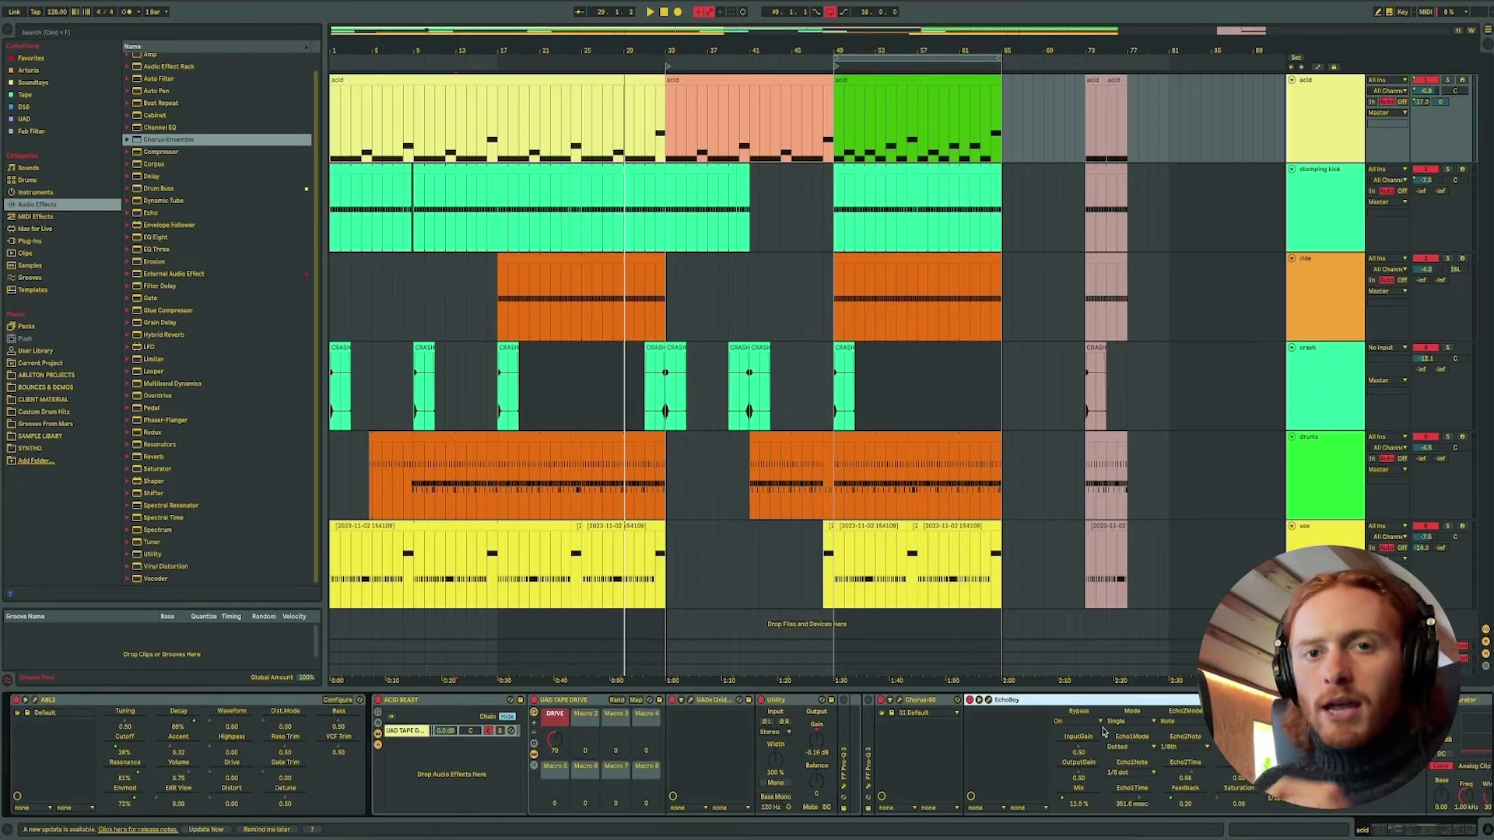
key("a")
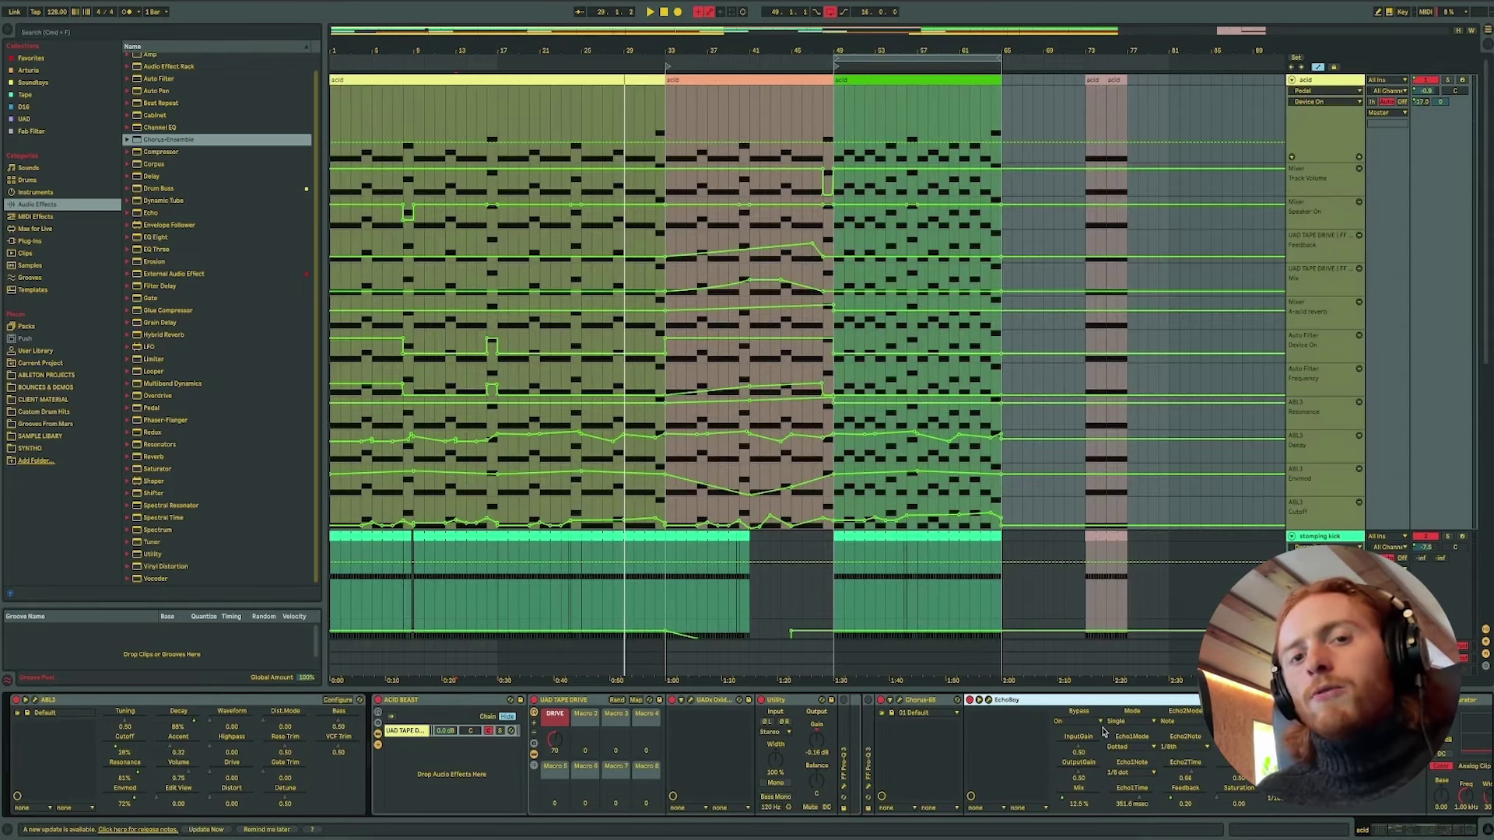
left_click(1315, 509)
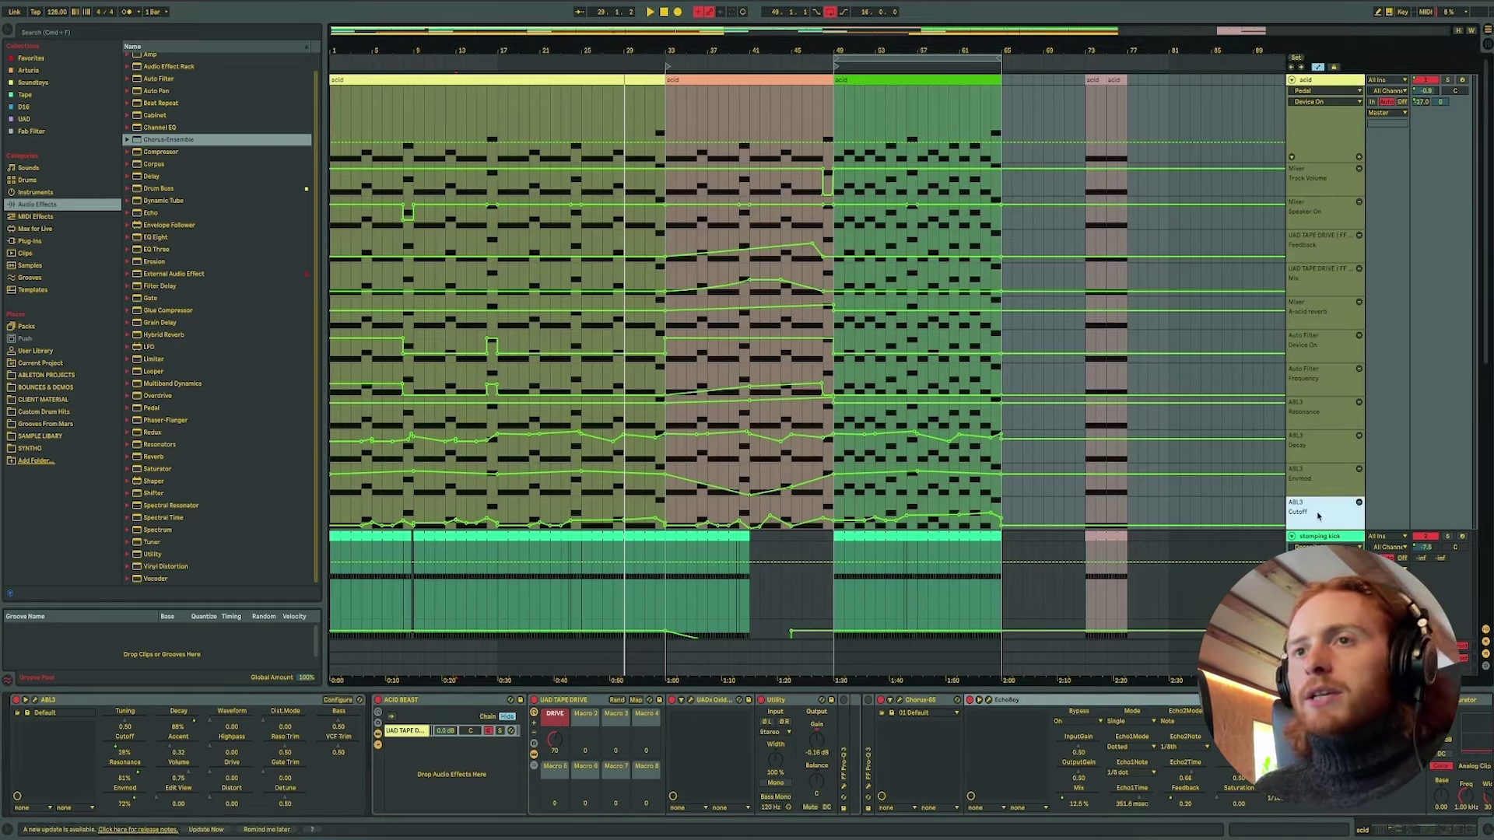
left_click_drag(331, 514, 990, 515)
left_click(1337, 509)
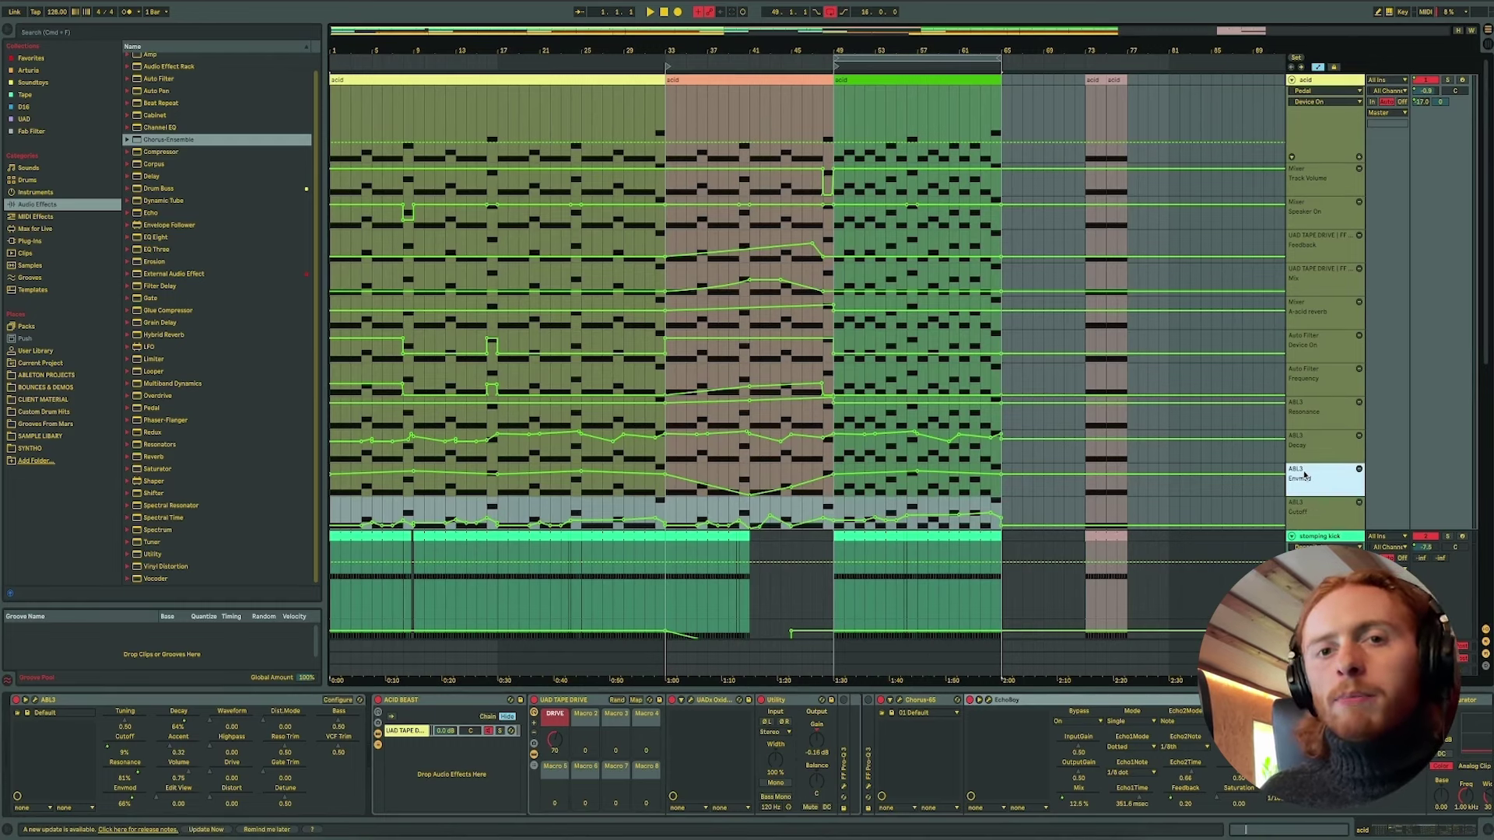
left_click(1316, 448)
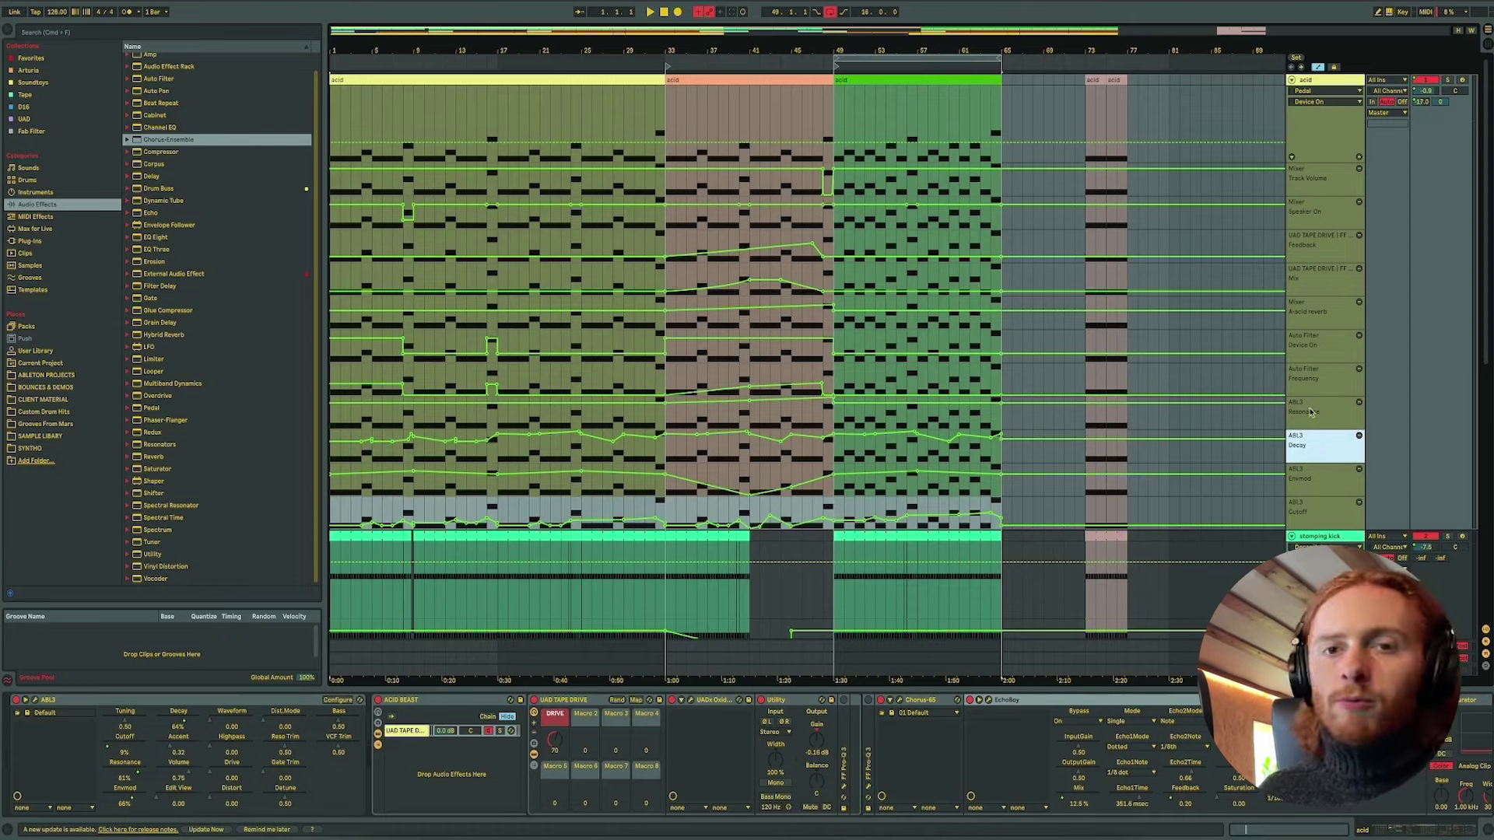
left_click(1317, 413)
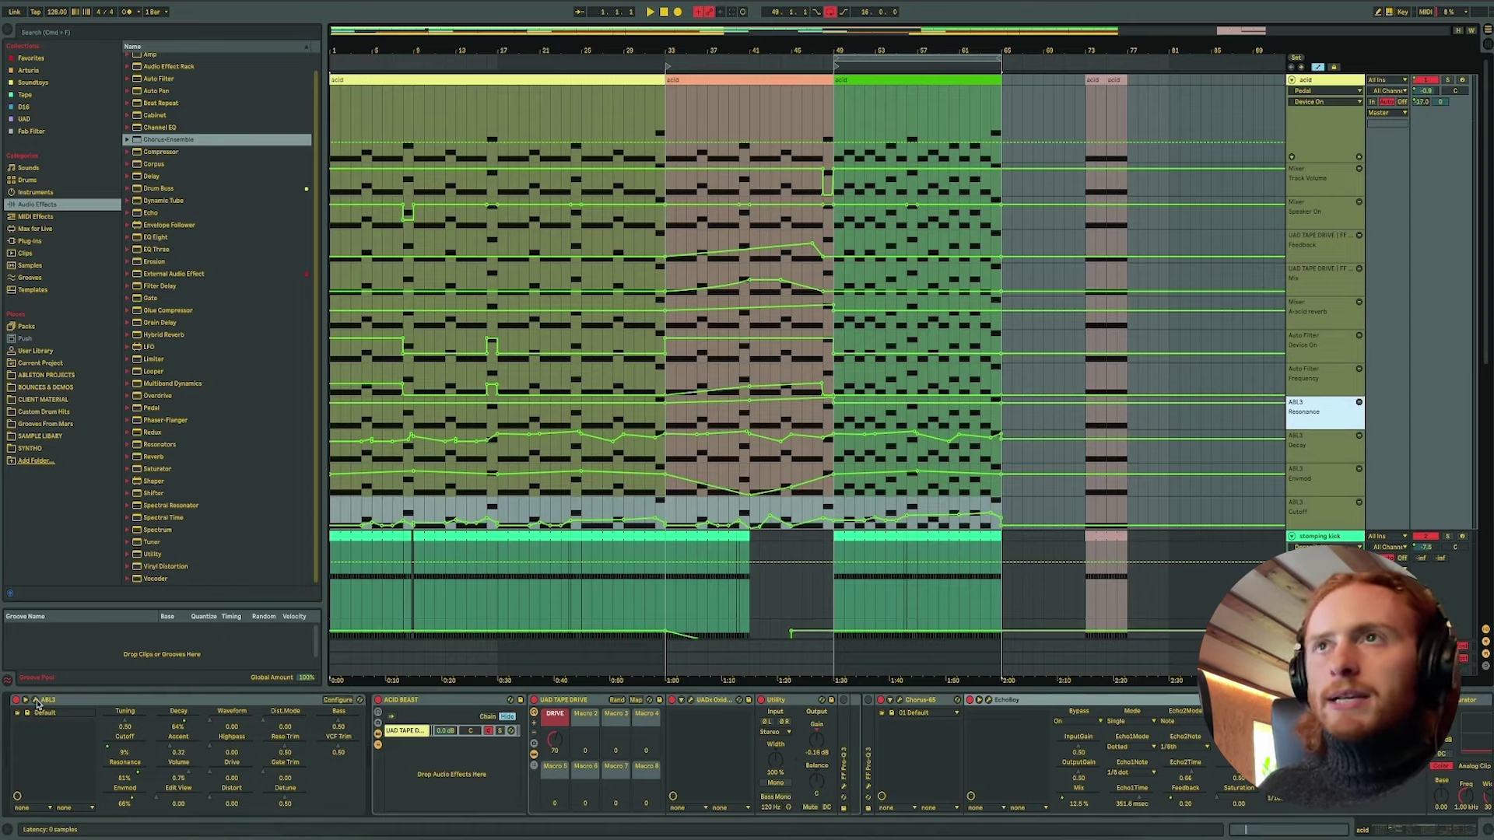
Solo the acid track, loop its clip from bar 17 to bar 33, and open the ABL3 synth window.
left_click(1430, 78)
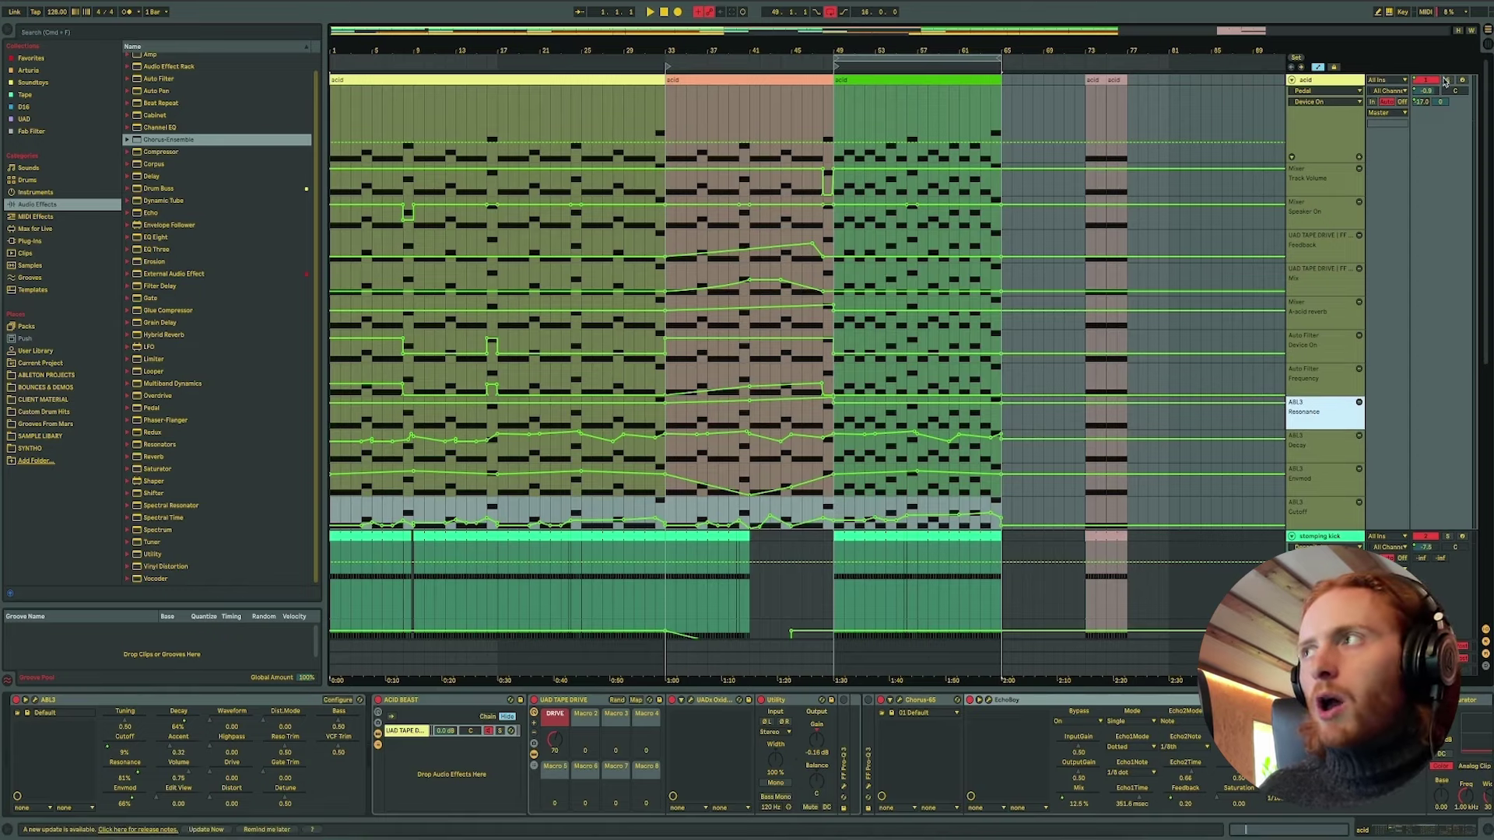
left_click_drag(511, 115, 666, 97)
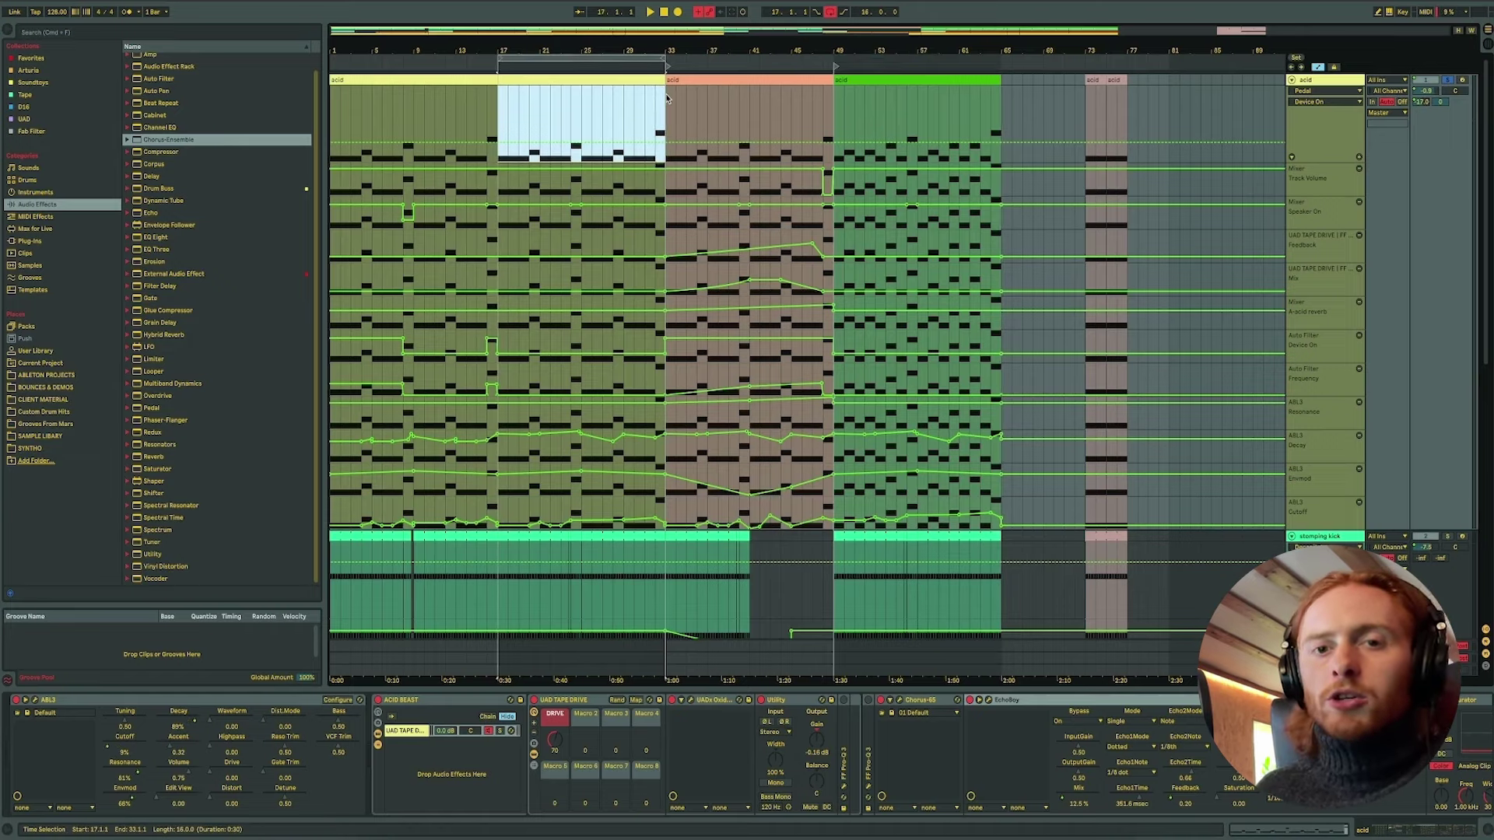
key("super+alt+p")
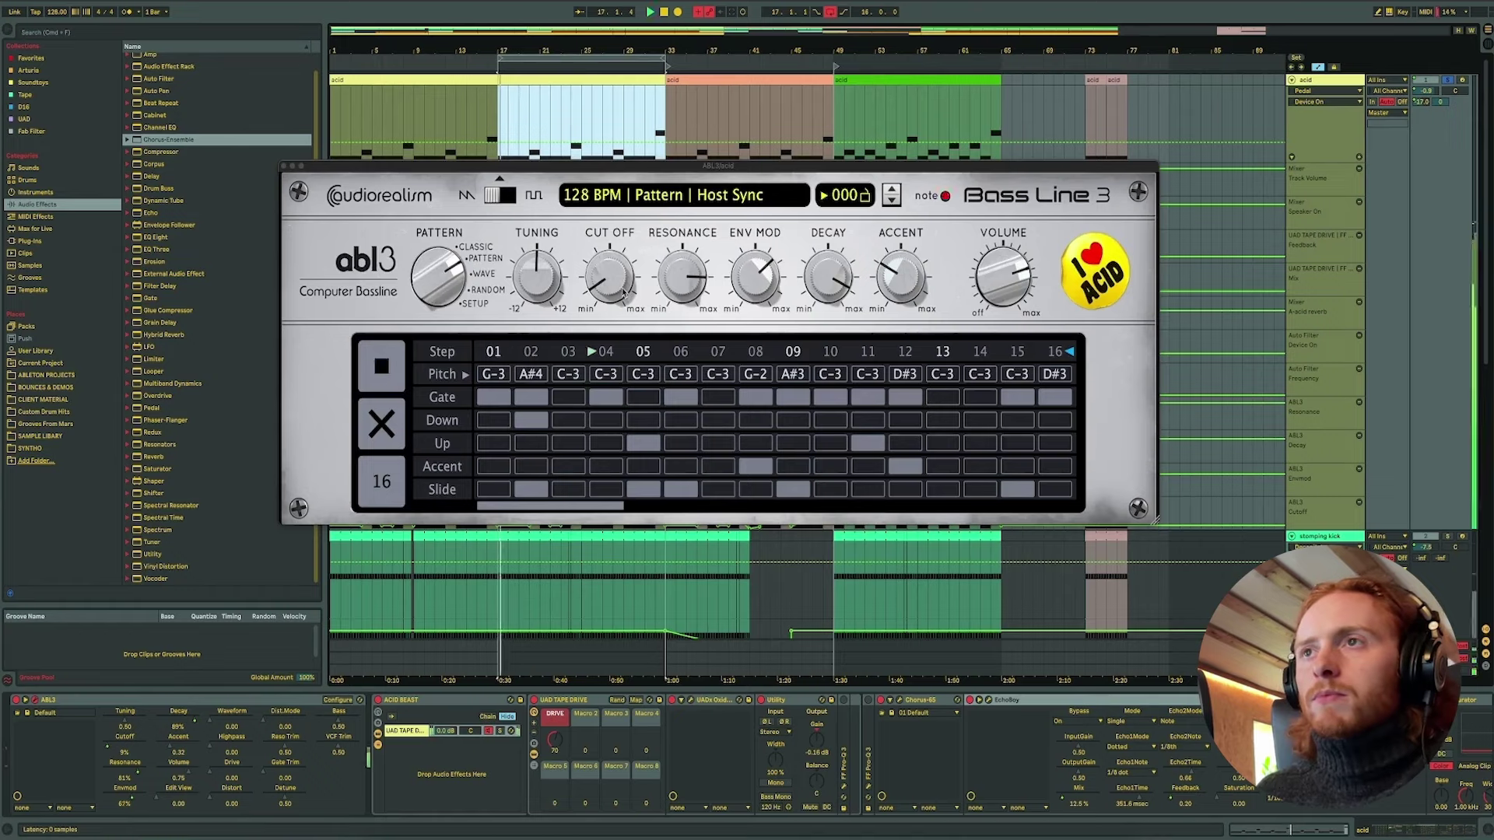
Tweak ABL3 during loop playback: sweep Env Mod up to 97% and down to 19%, raise Cutoff to 59%, and set Decay to 100%.
left_click_drag(623, 289, 756, 209)
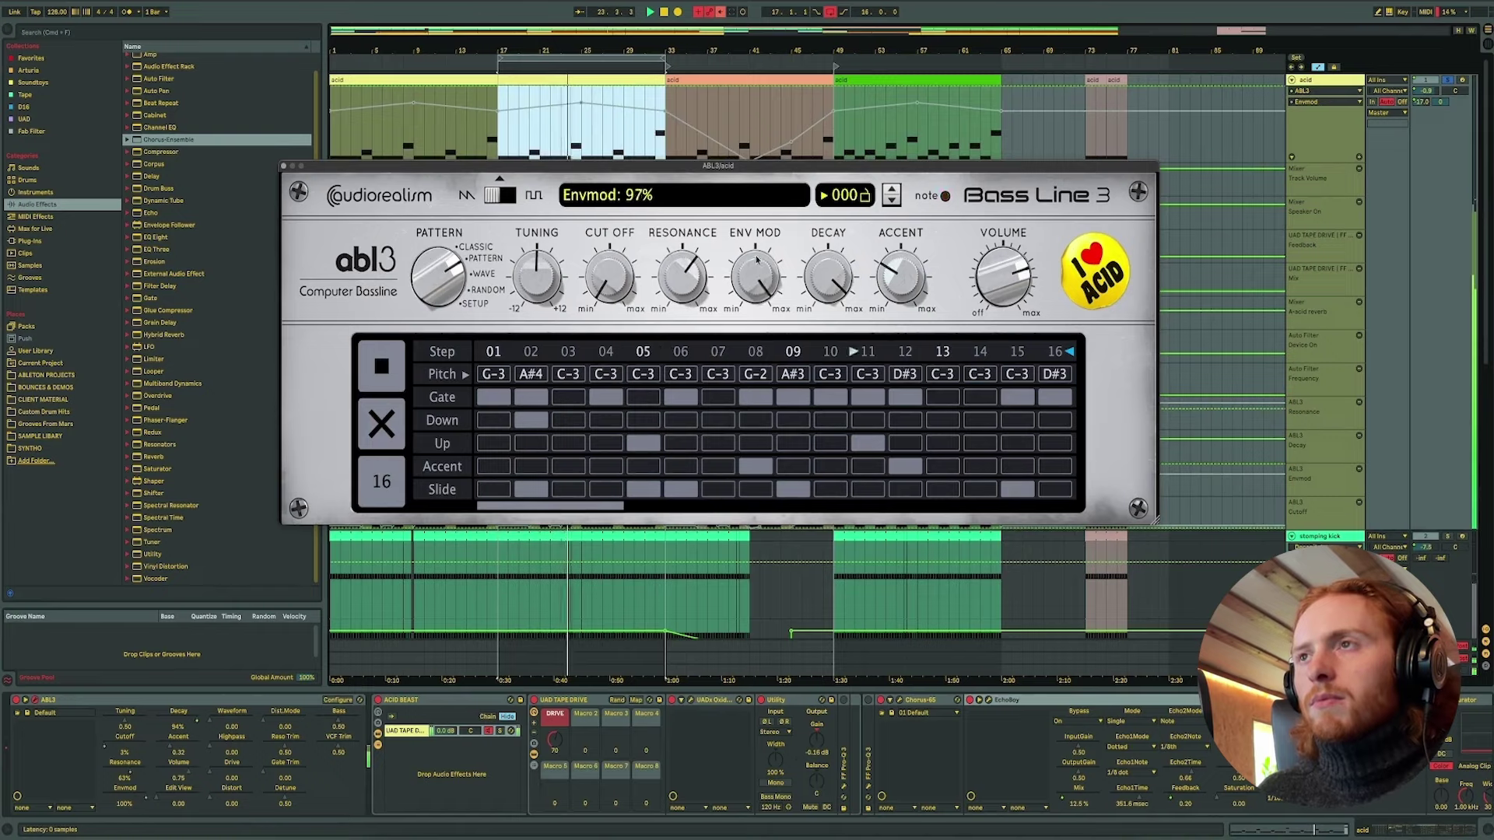
left_click_drag(756, 261, 753, 302)
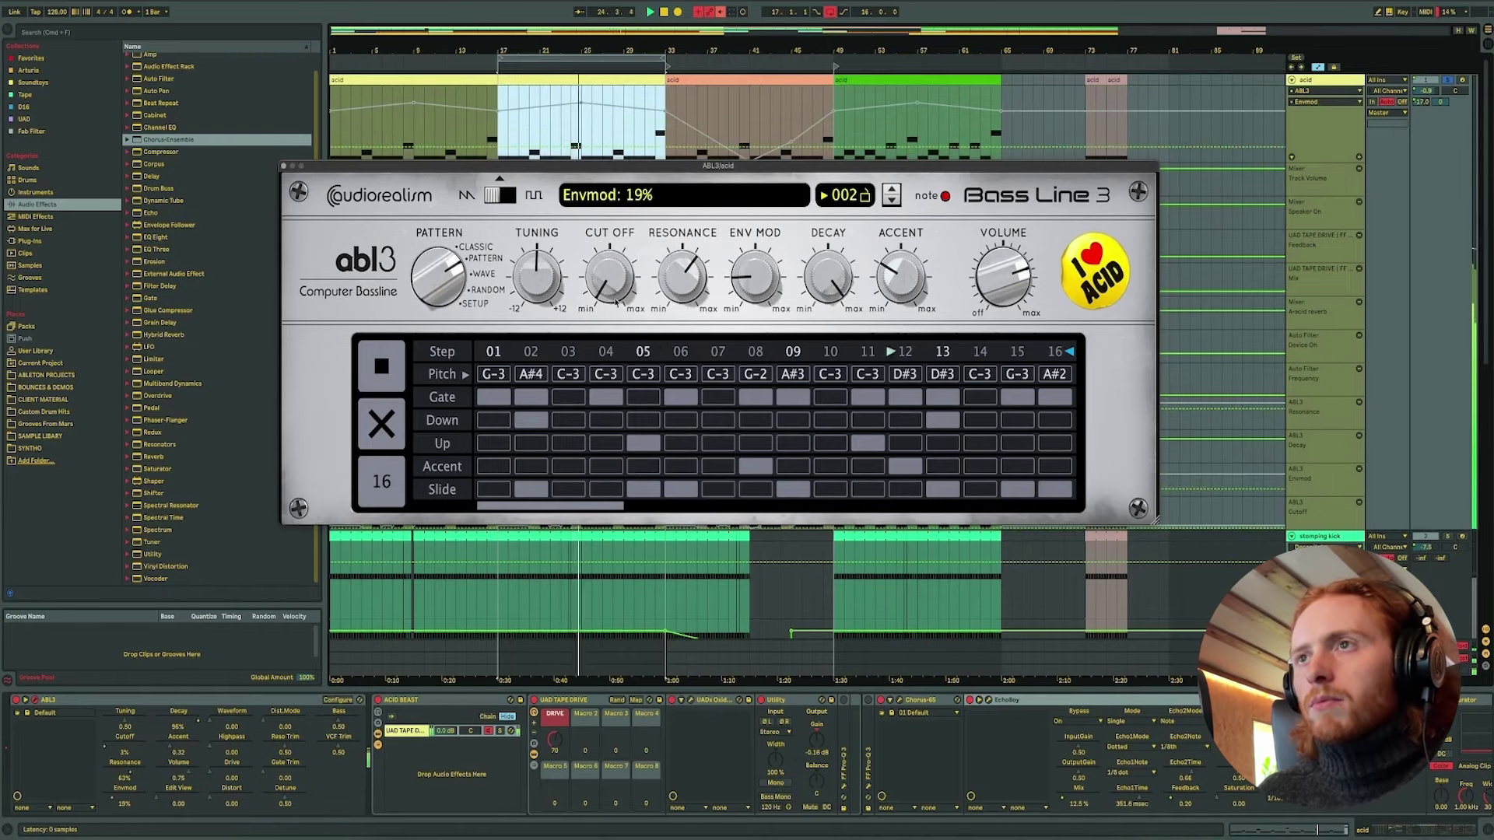
left_click_drag(616, 301, 604, 199)
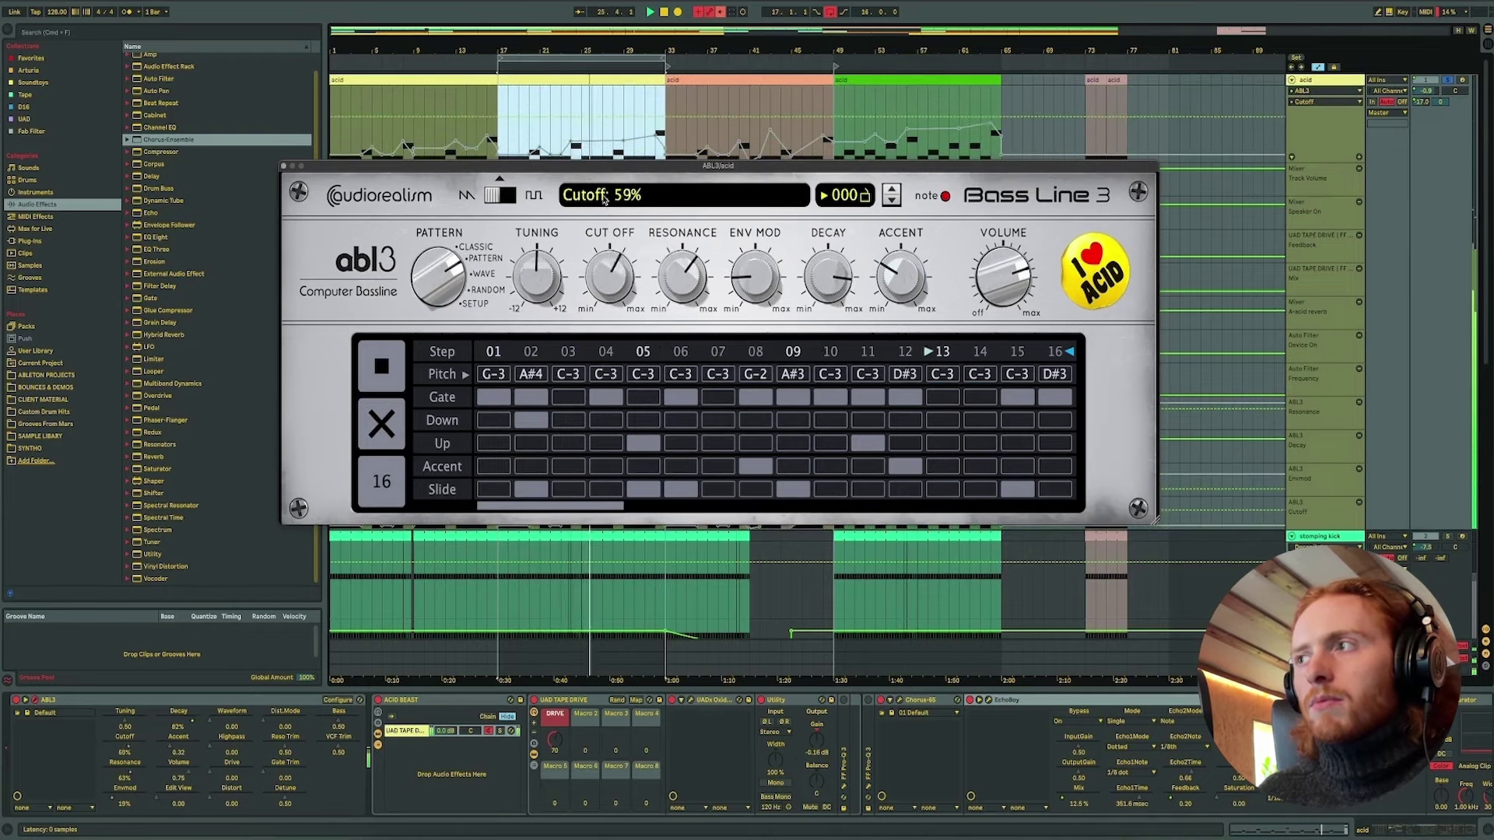
left_click_drag(814, 290, 818, 242)
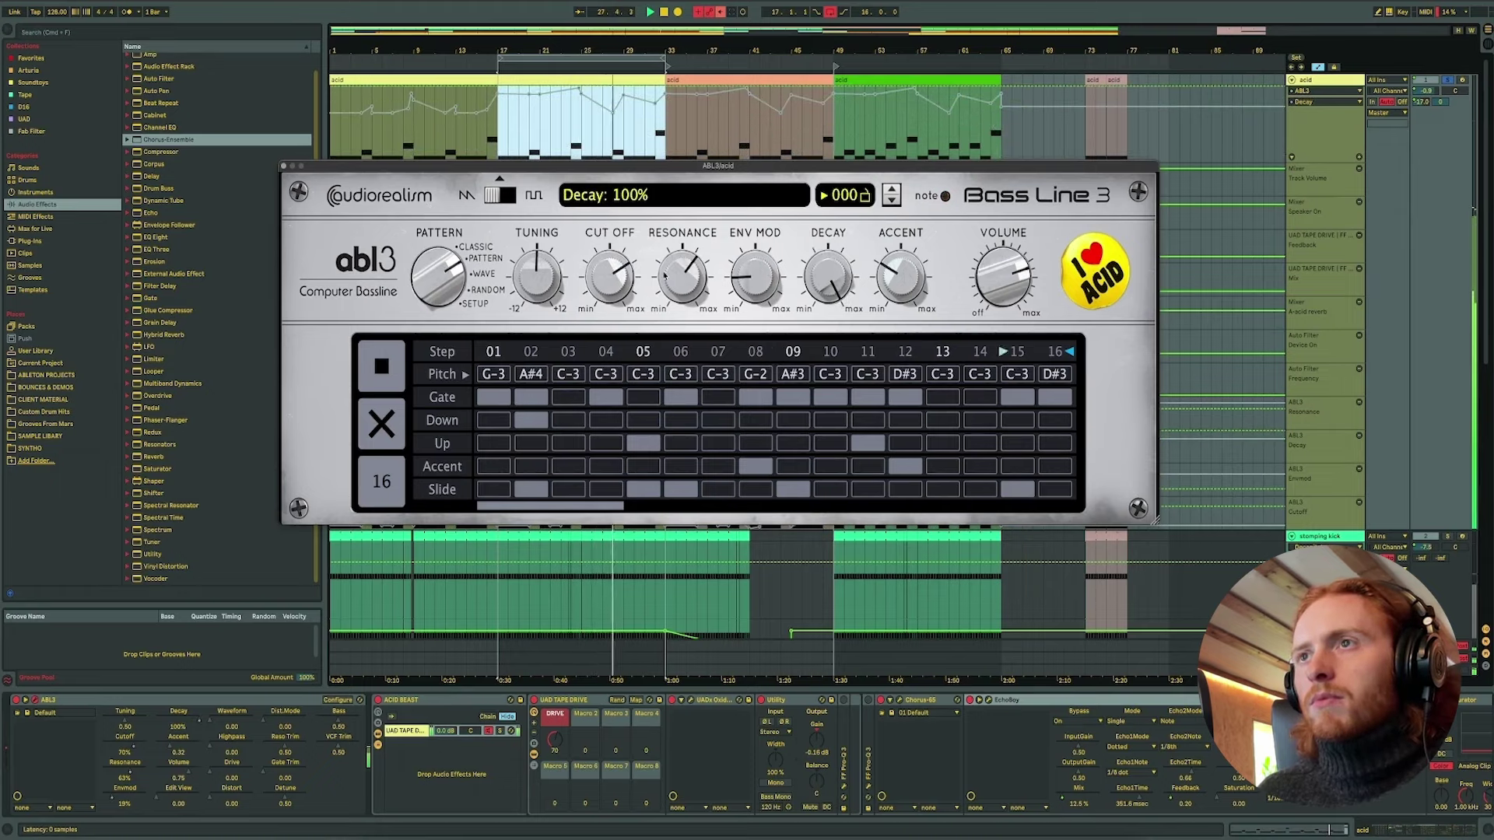
Lower ABL3's Cutoff, raise its Env Mod again, and set Resonance to 76% while the loop plays.
left_click_drag(618, 276, 625, 339)
left_click_drag(766, 309, 780, 200)
left_click_drag(683, 289, 684, 268)
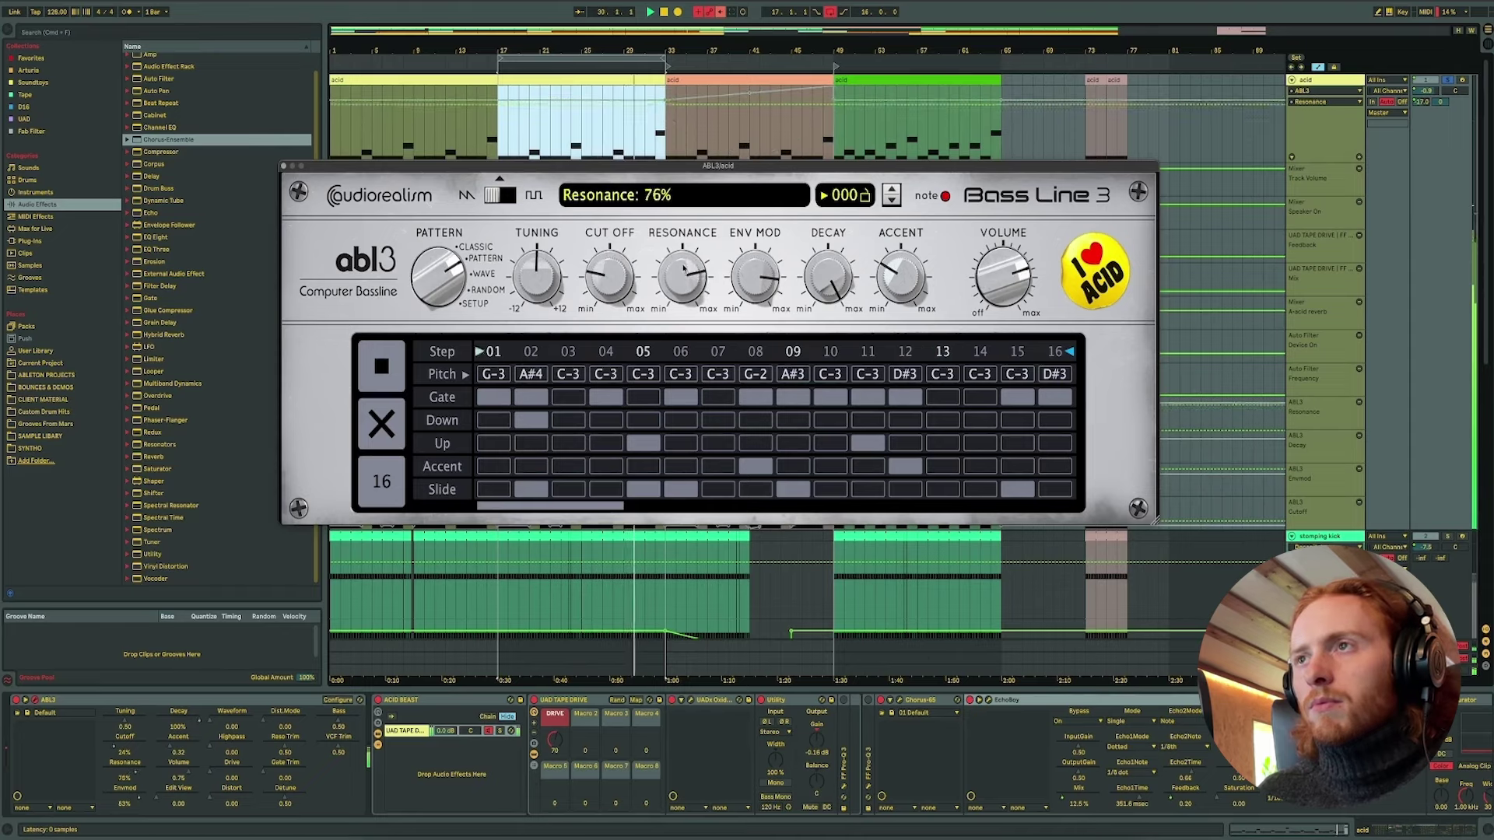
Sweep ABL3's Decay down to 0% and raise it again while the loop plays.
left_click_drag(823, 274, 840, 397)
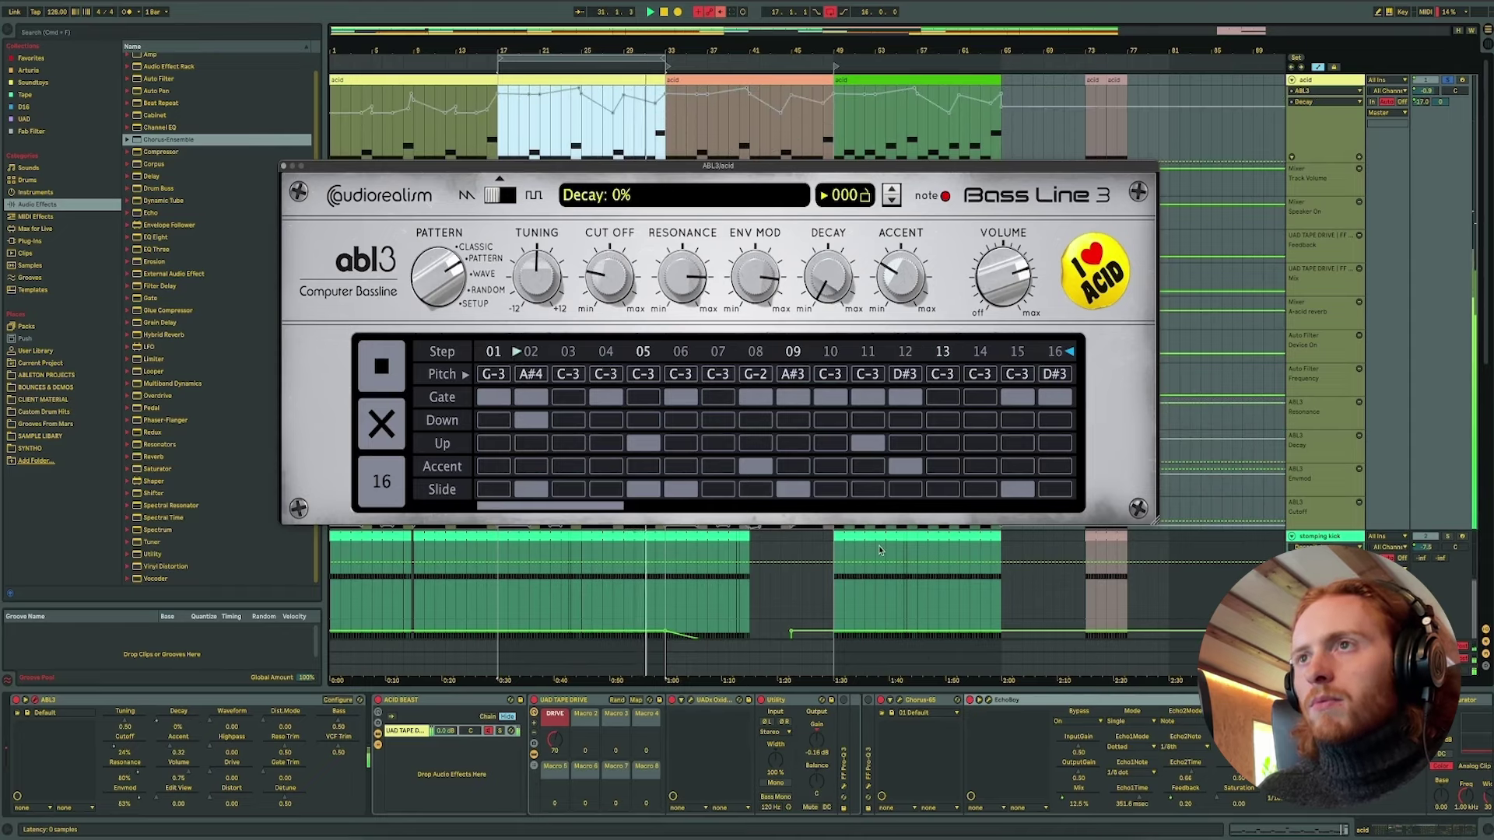
left_click_drag(883, 462, 885, 361)
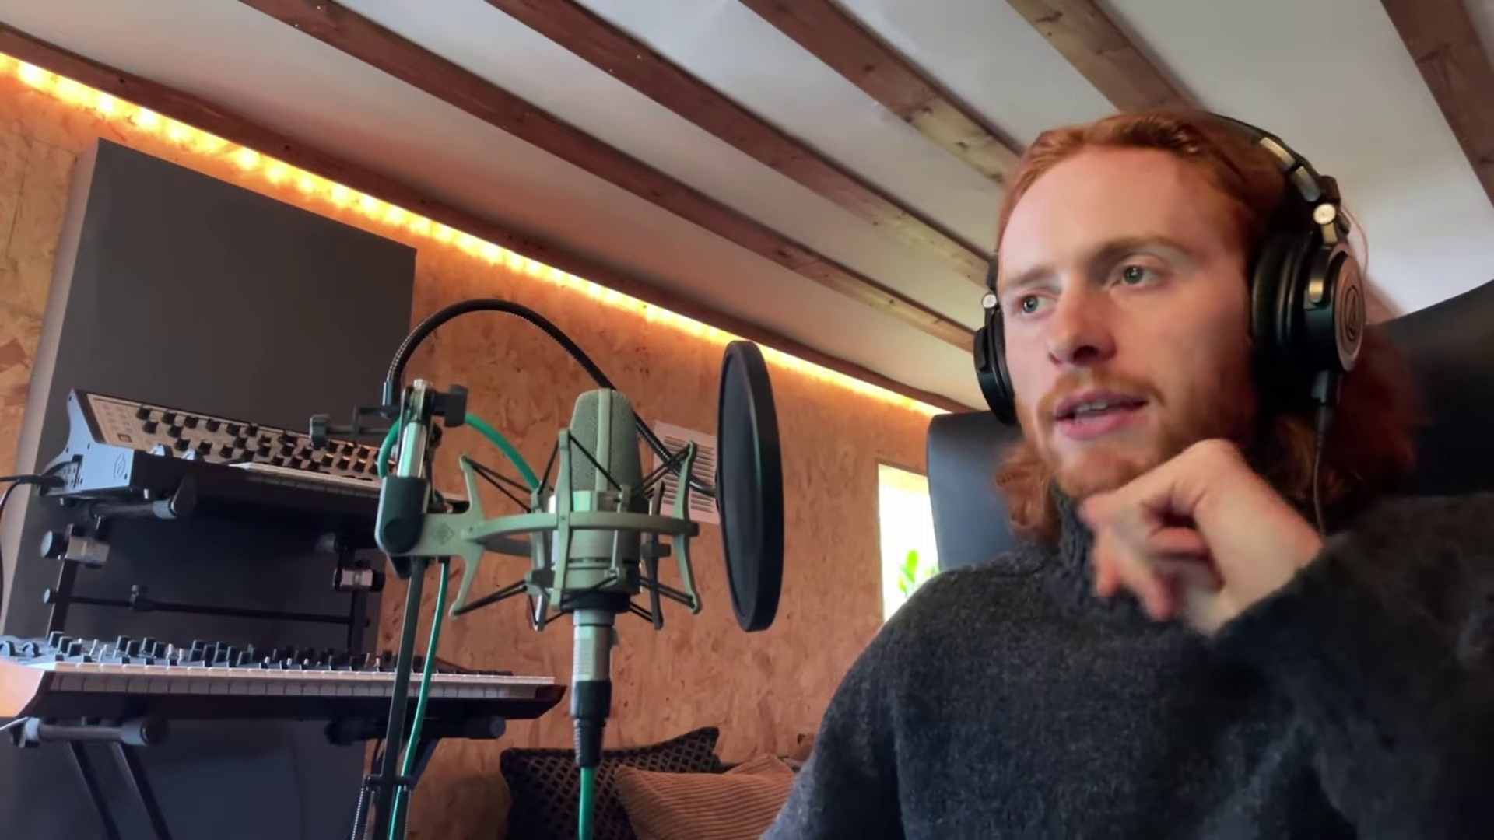
Highlight the four ABL3 automation lanes across bars 1–49, and point out the Auto Filter Frequency and Device On lanes.
left_click_drag(831, 521, 330, 409)
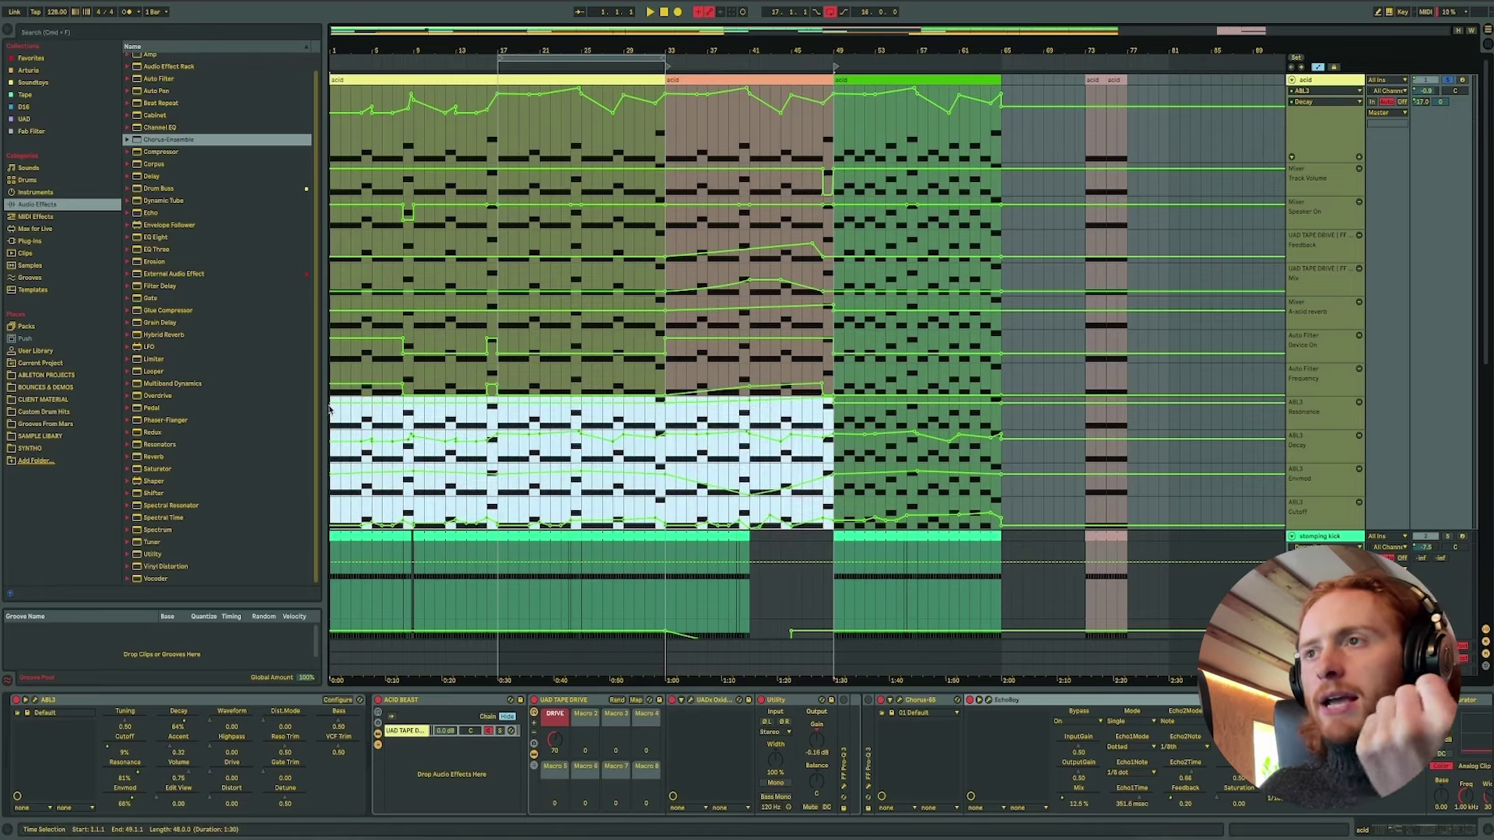
left_click(833, 458)
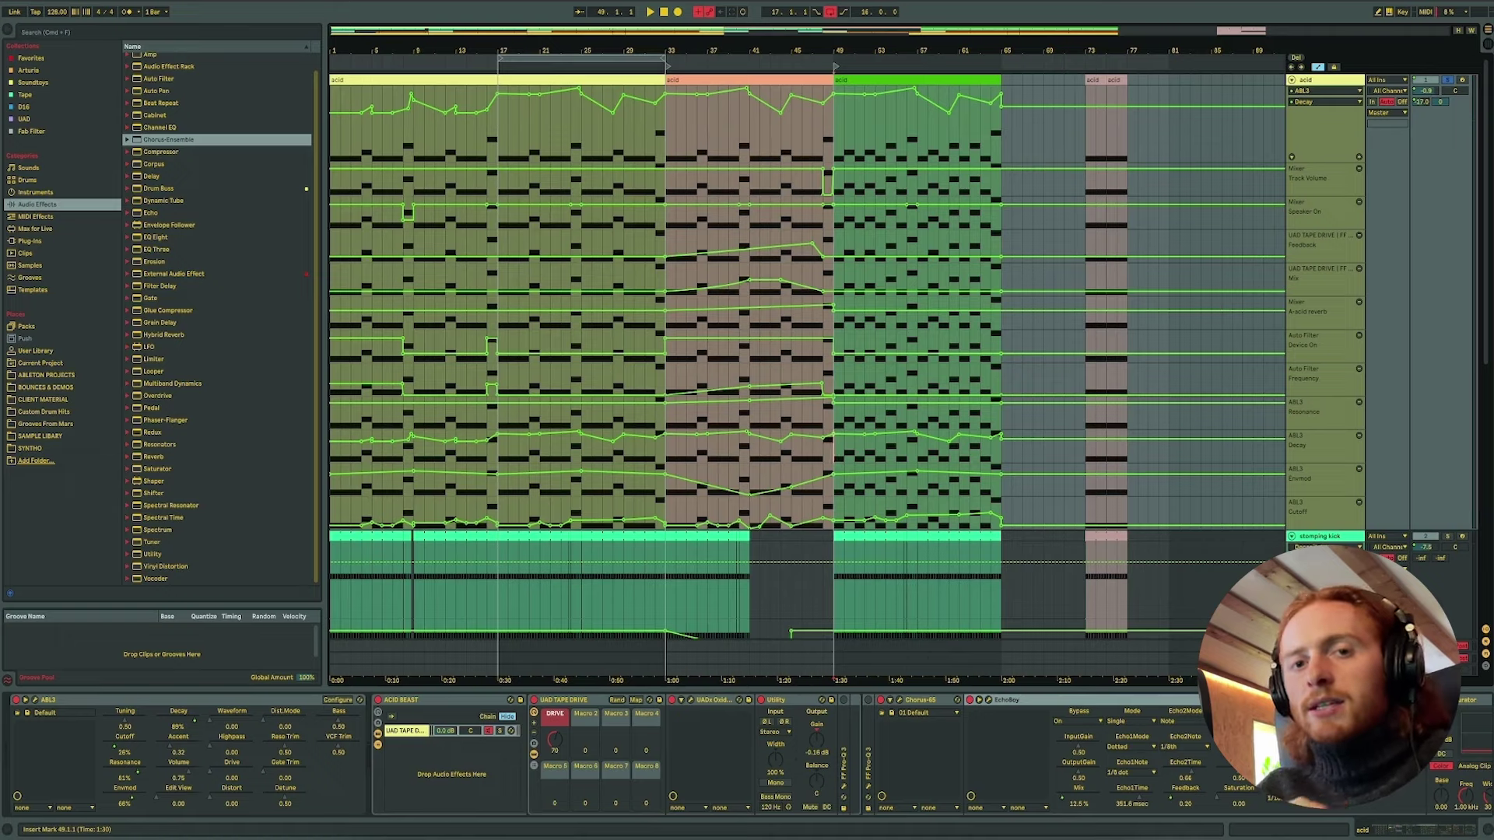
left_click(1307, 376)
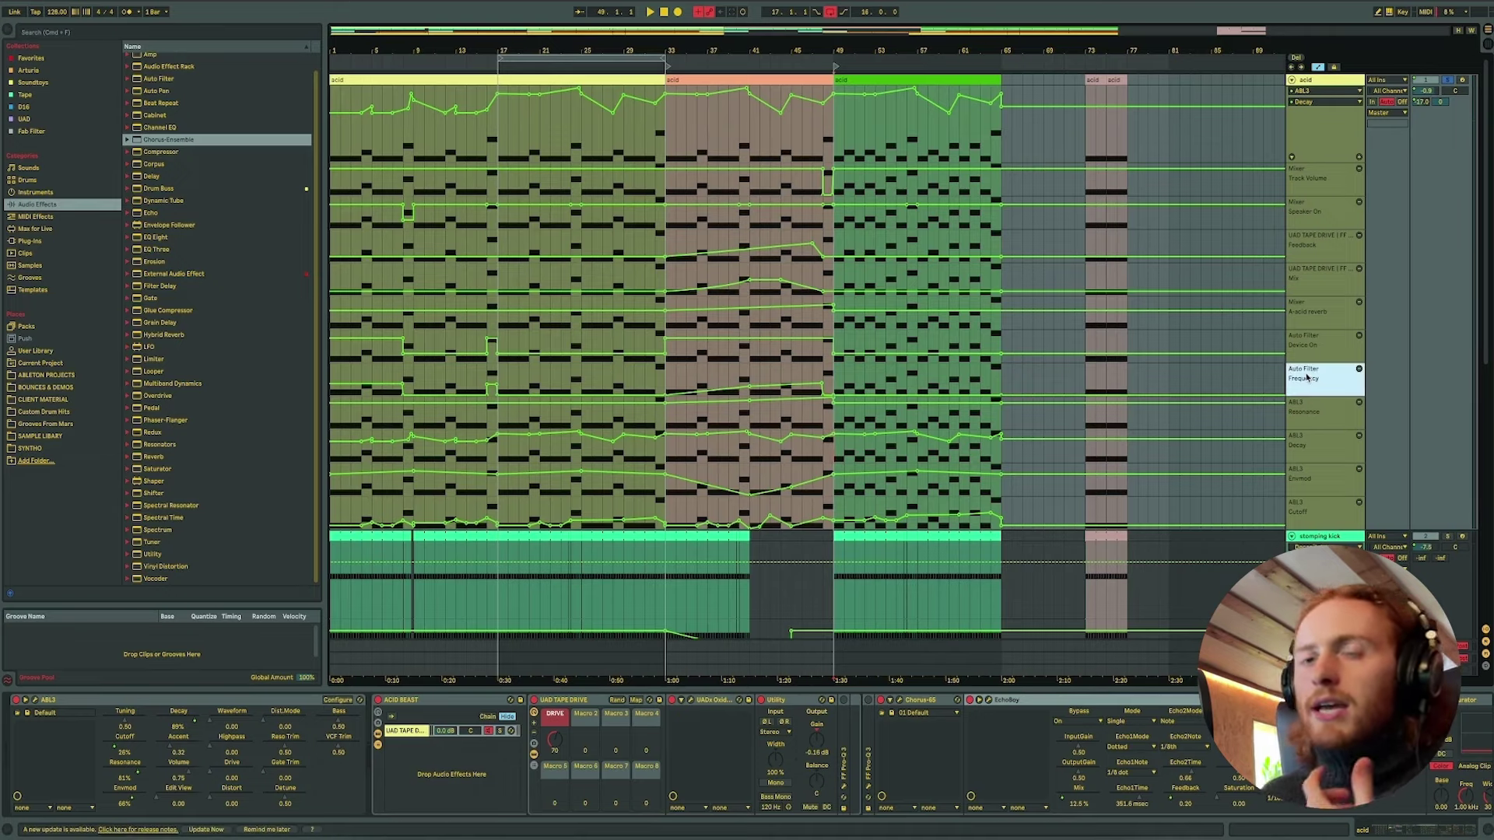
left_click(1315, 343)
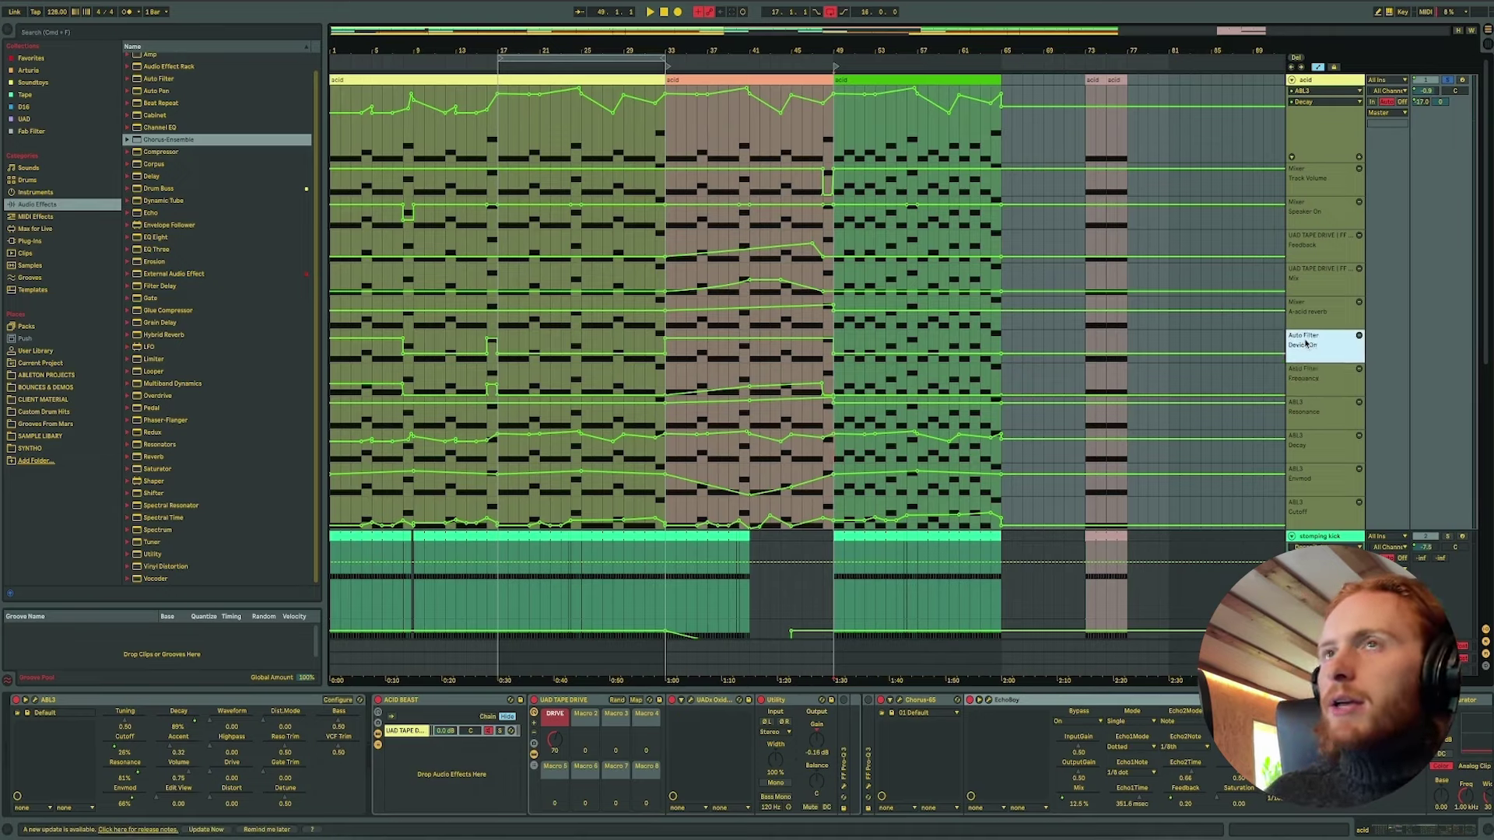
Select the yellow acid clip, show the rest of its effects chain, and play the track from bar 1.
left_click(503, 81)
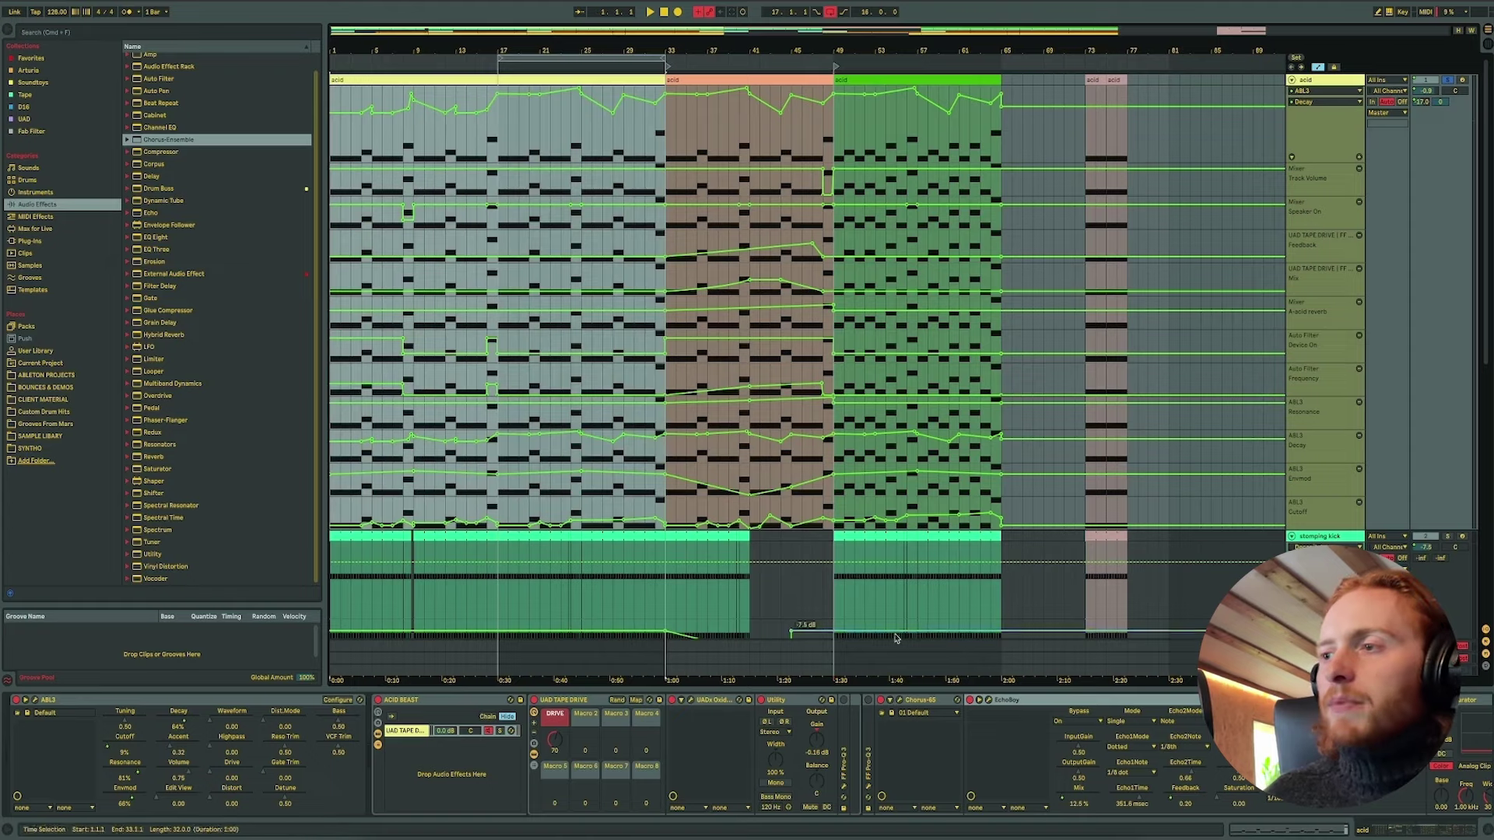
scroll(909, 726, "right", 5)
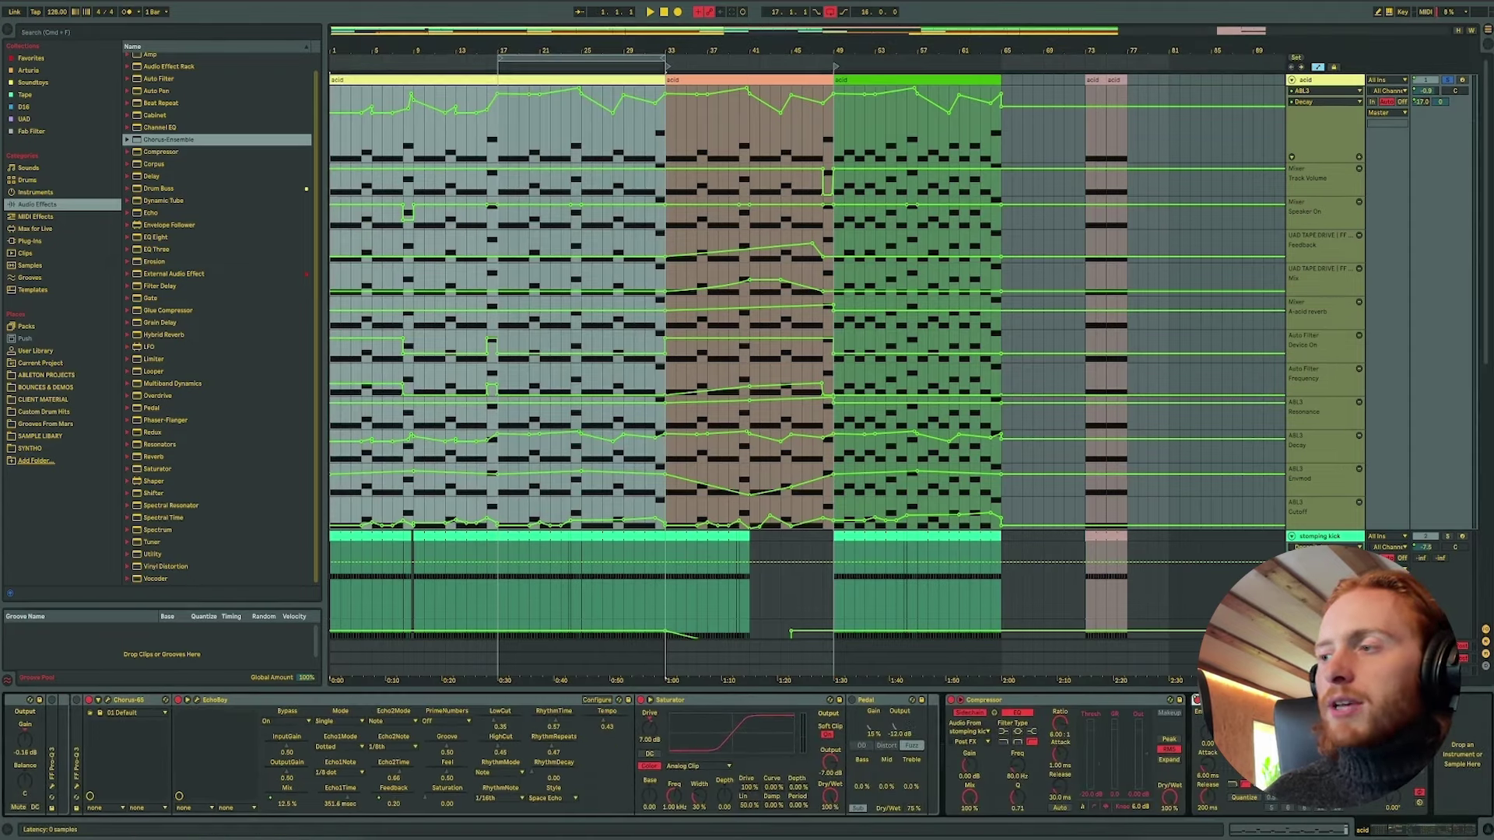
key("space")
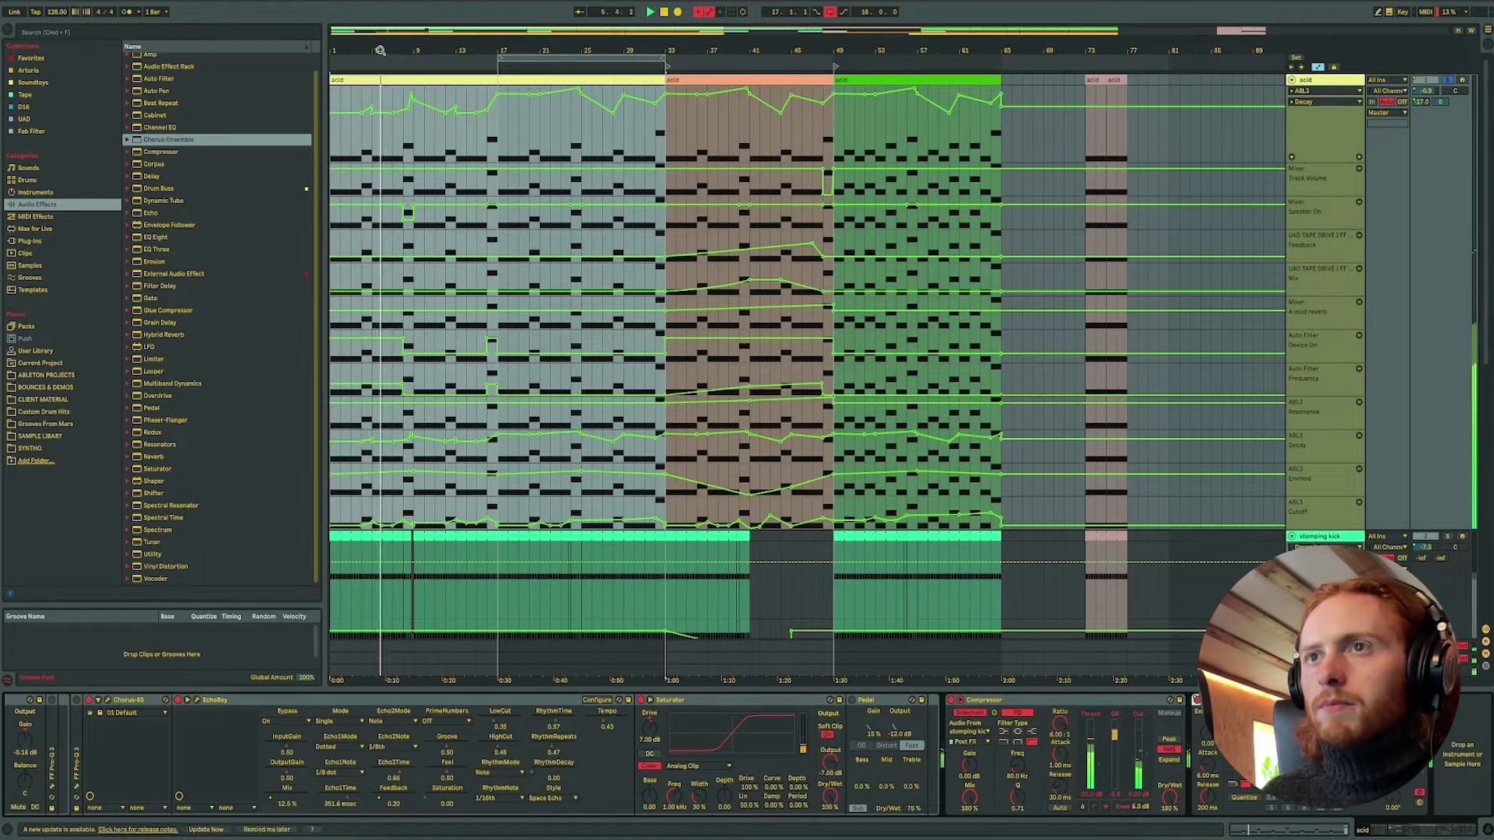
scroll(380, 51, "up", 5)
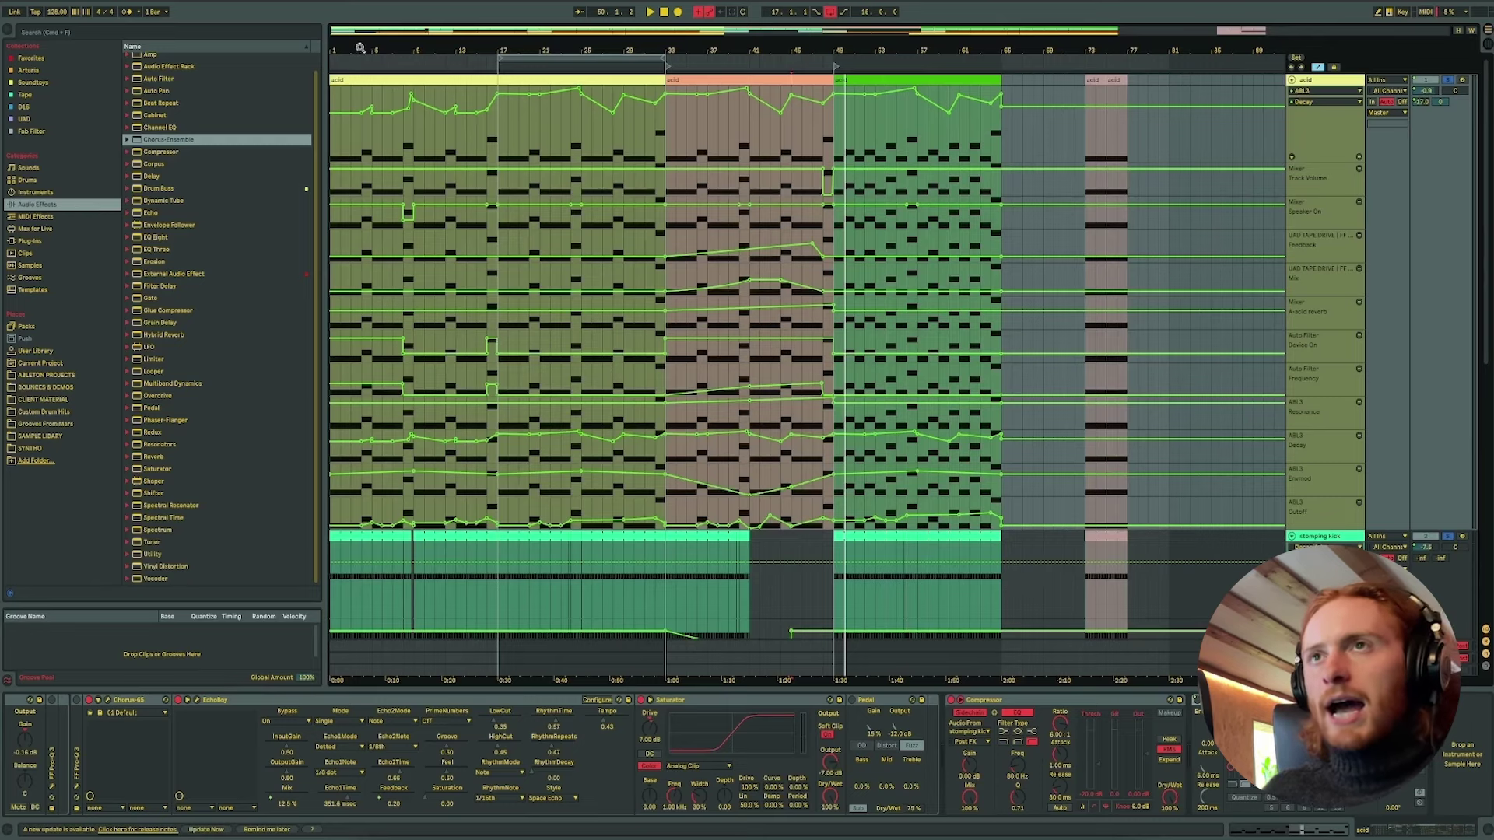
Play the acid line from bar 15 into bar 18 to hear the Auto Filter change at bar 16.
left_click_drag(360, 48, 362, 256)
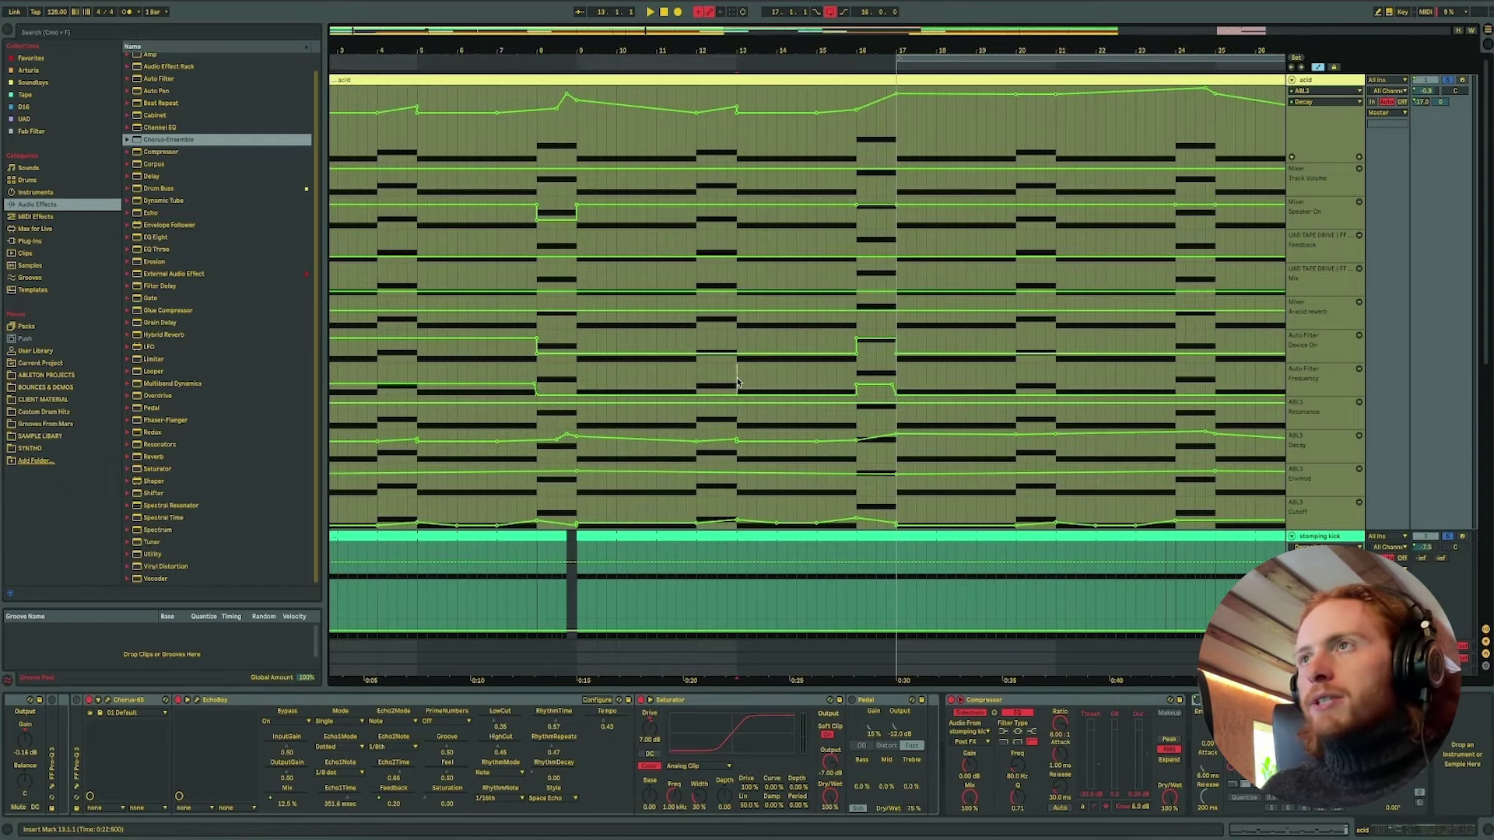
scroll(794, 379, "right", 1)
left_click(812, 375)
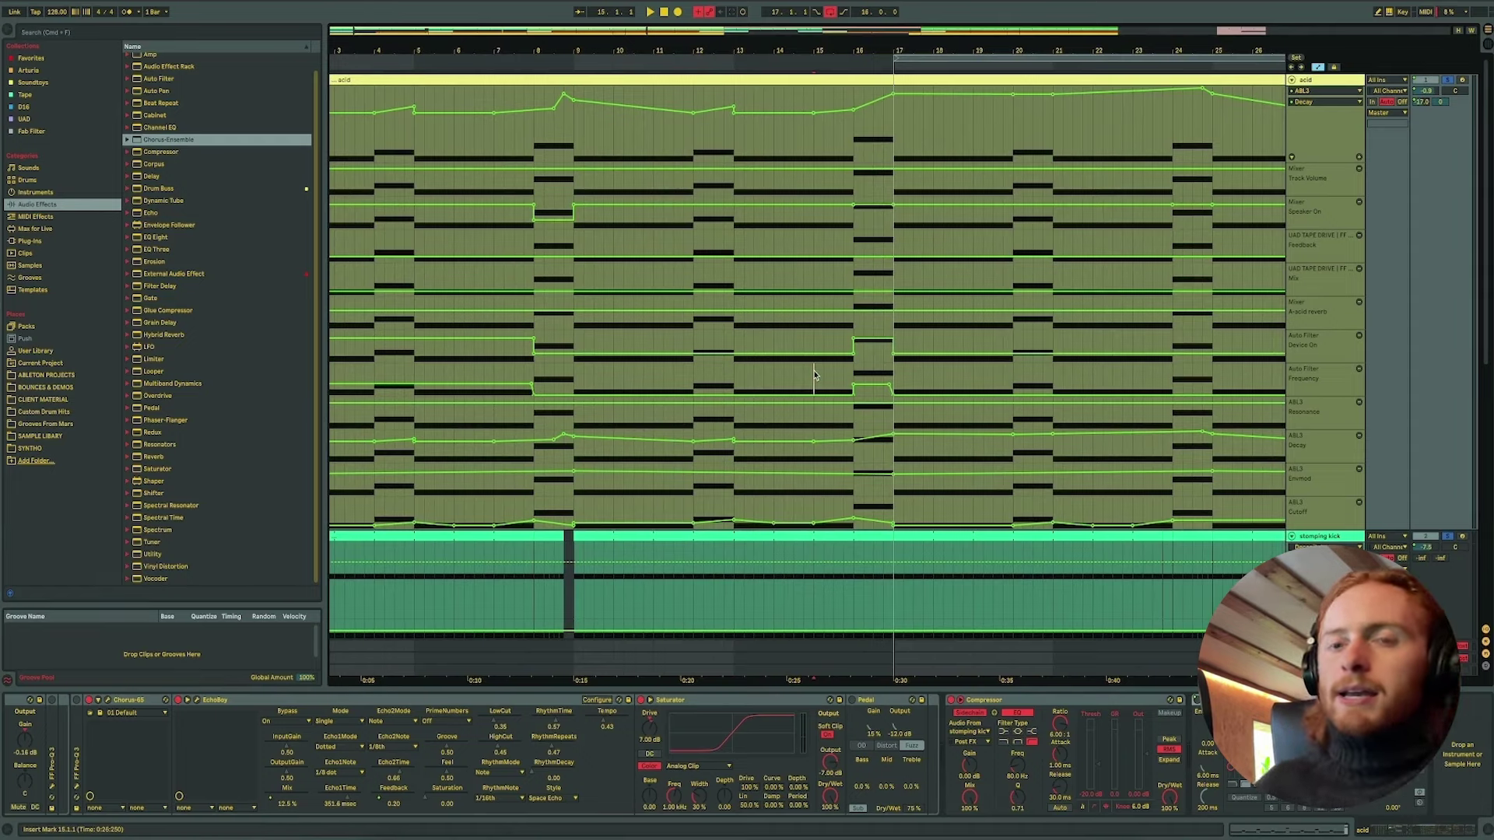
key("space")
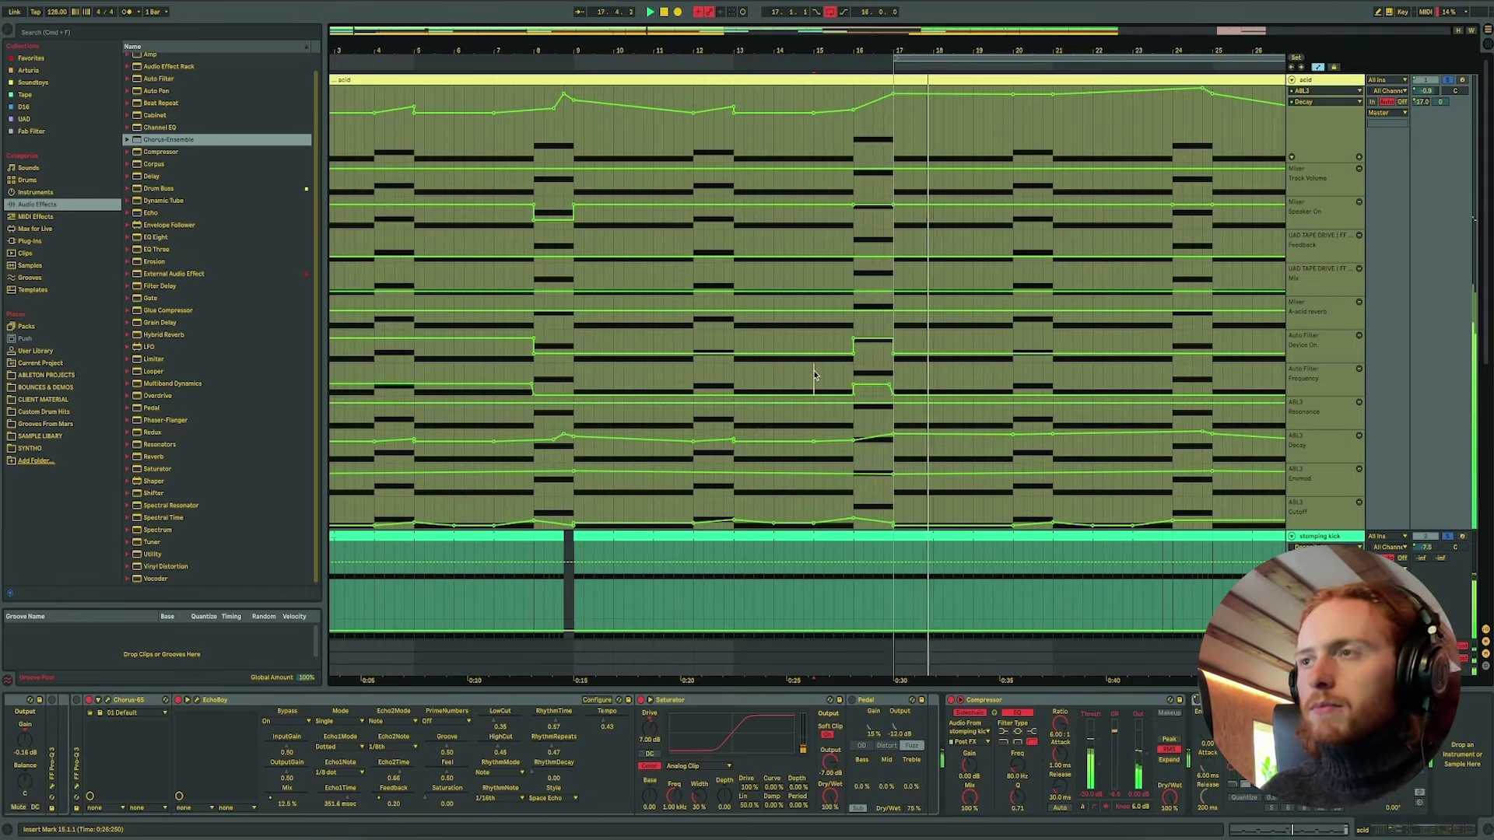
key("space")
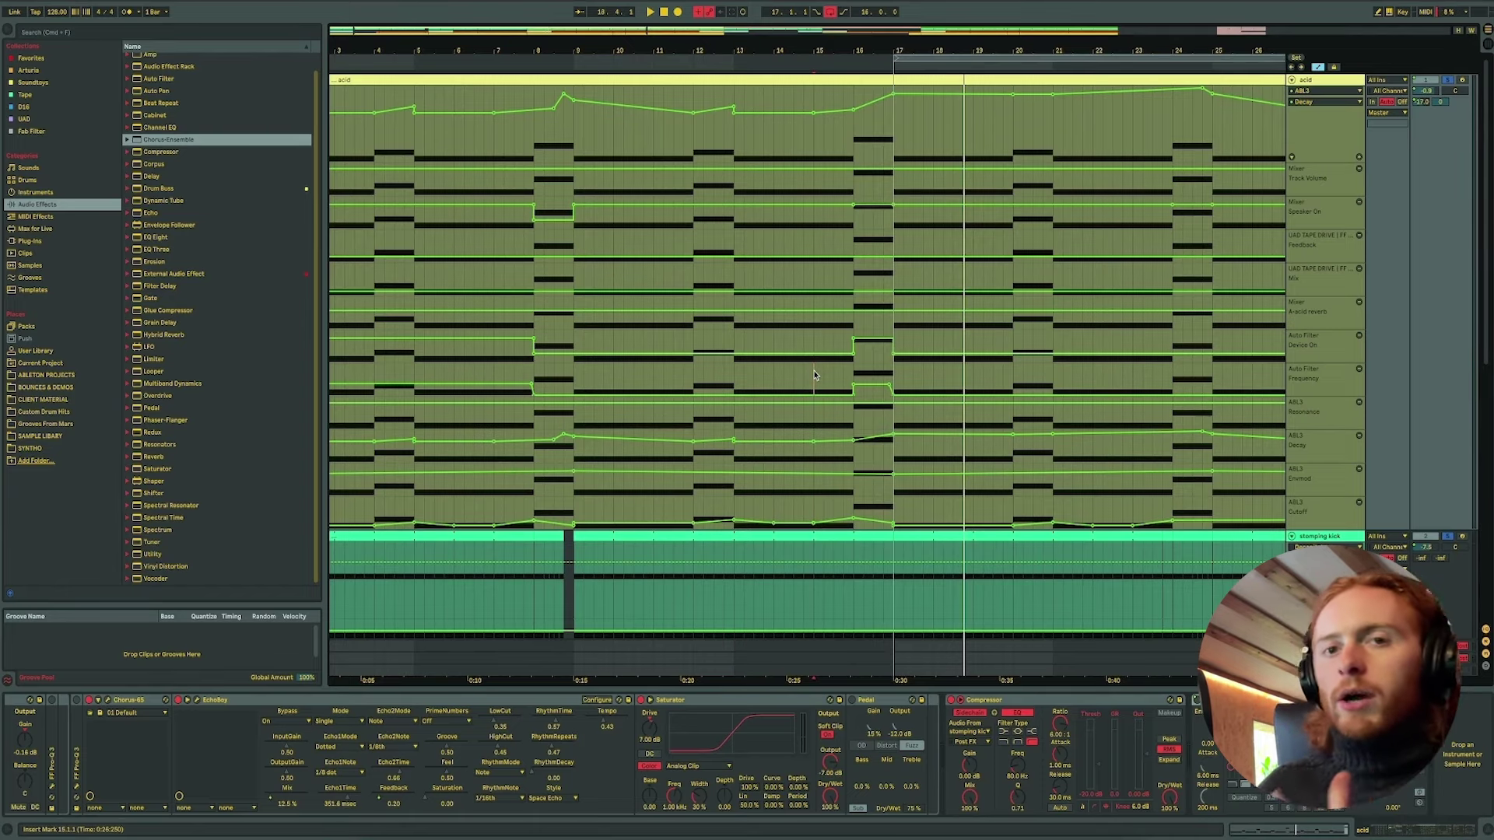
Examine bar 16 up close and highlight its Auto Filter Frequency automation.
mouse_move(895, 51)
left_mouse_down()
mouse_move(830, 381)
mouse_move(567, 371)
left_mouse_up()
left_click(568, 373)
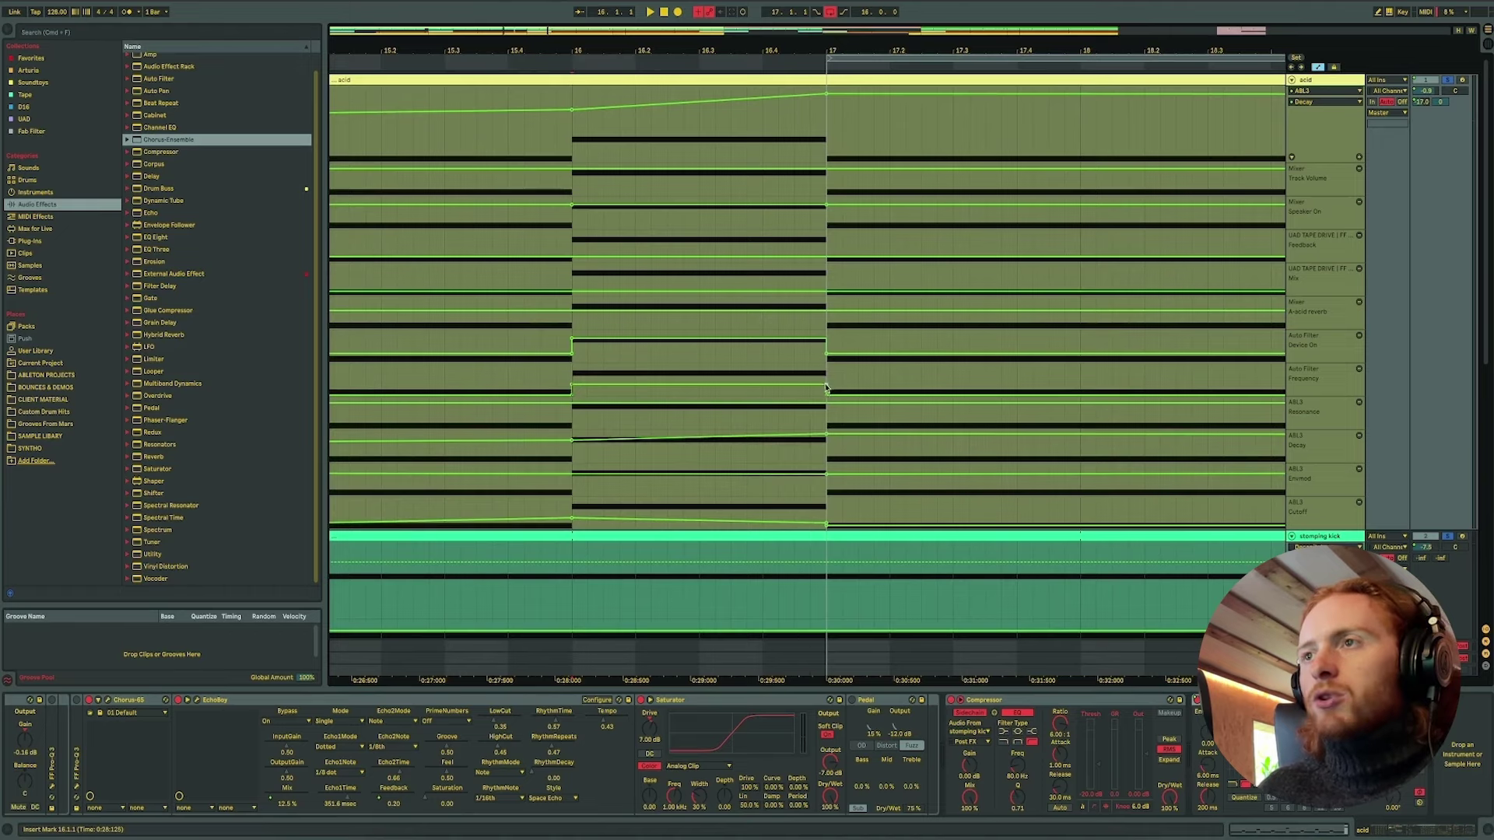
left_click_drag(827, 384, 575, 374)
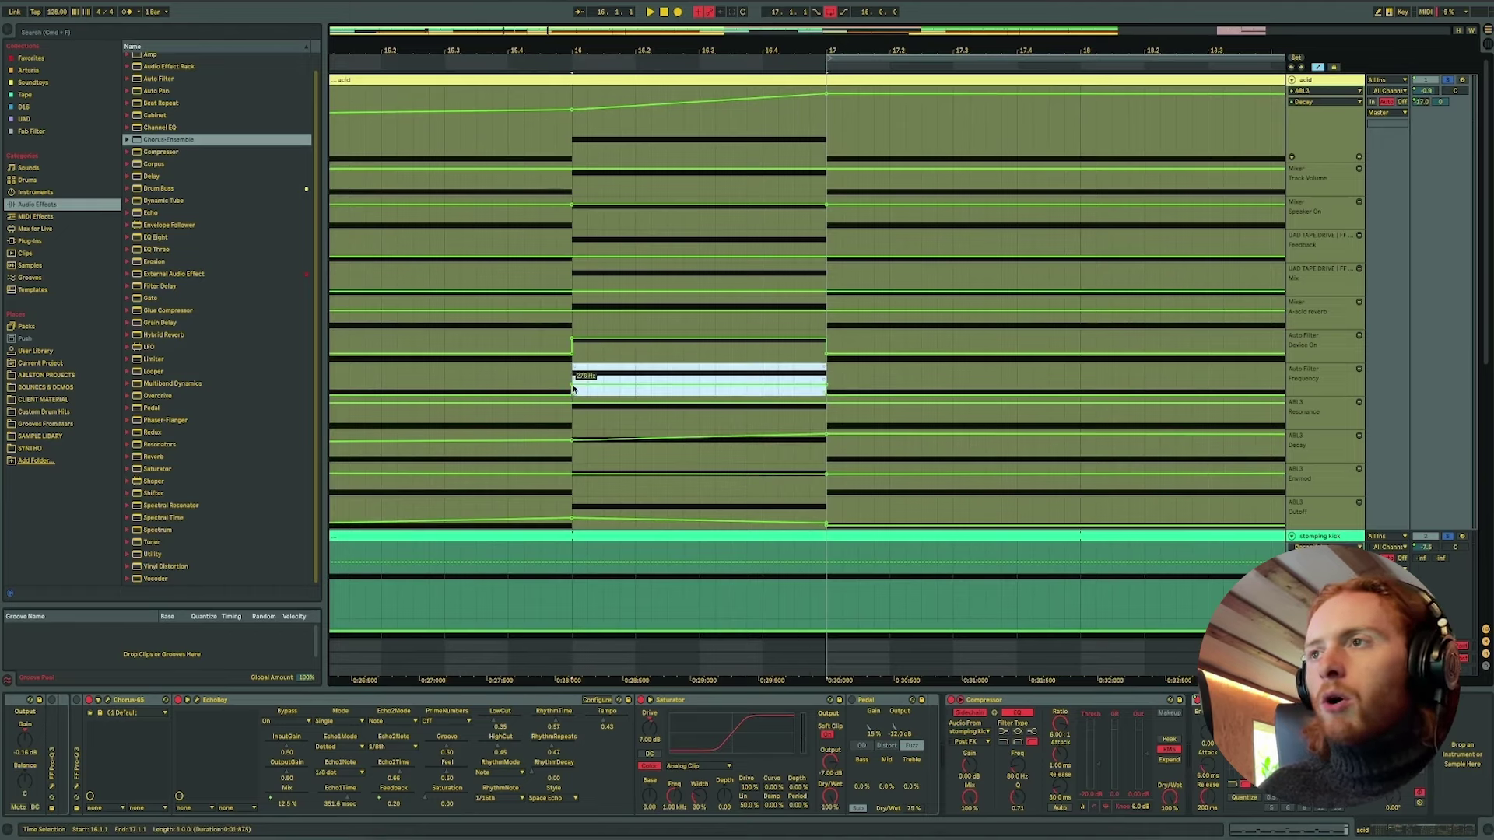
Slope the end of bar 16's Auto Filter Frequency automation into a short downward ramp to bar 17, and audition it from bar 16.
left_click(830, 123)
left_click_drag(829, 123, 854, 122)
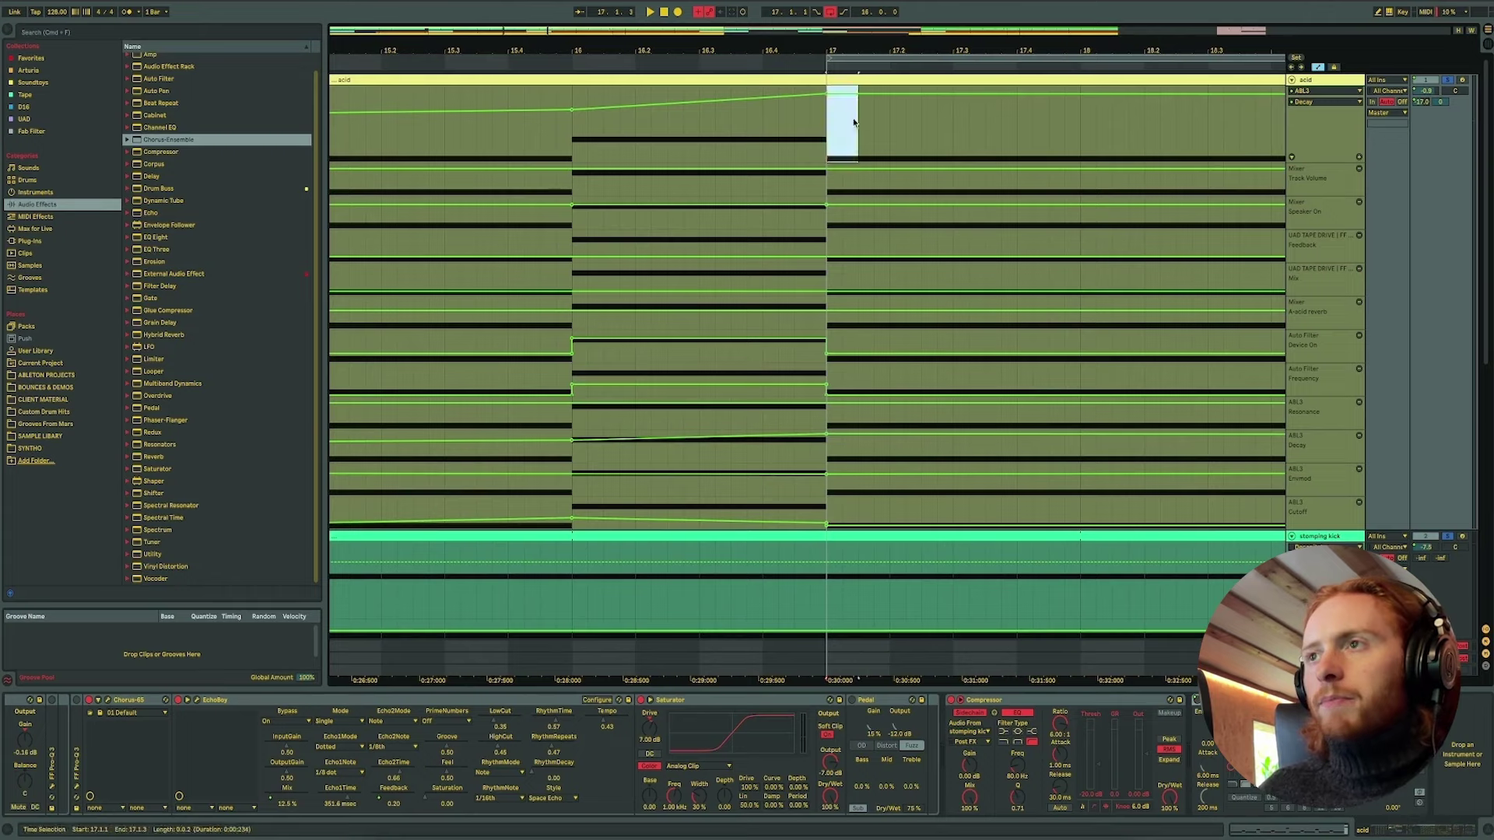
left_click(572, 136)
key("space")
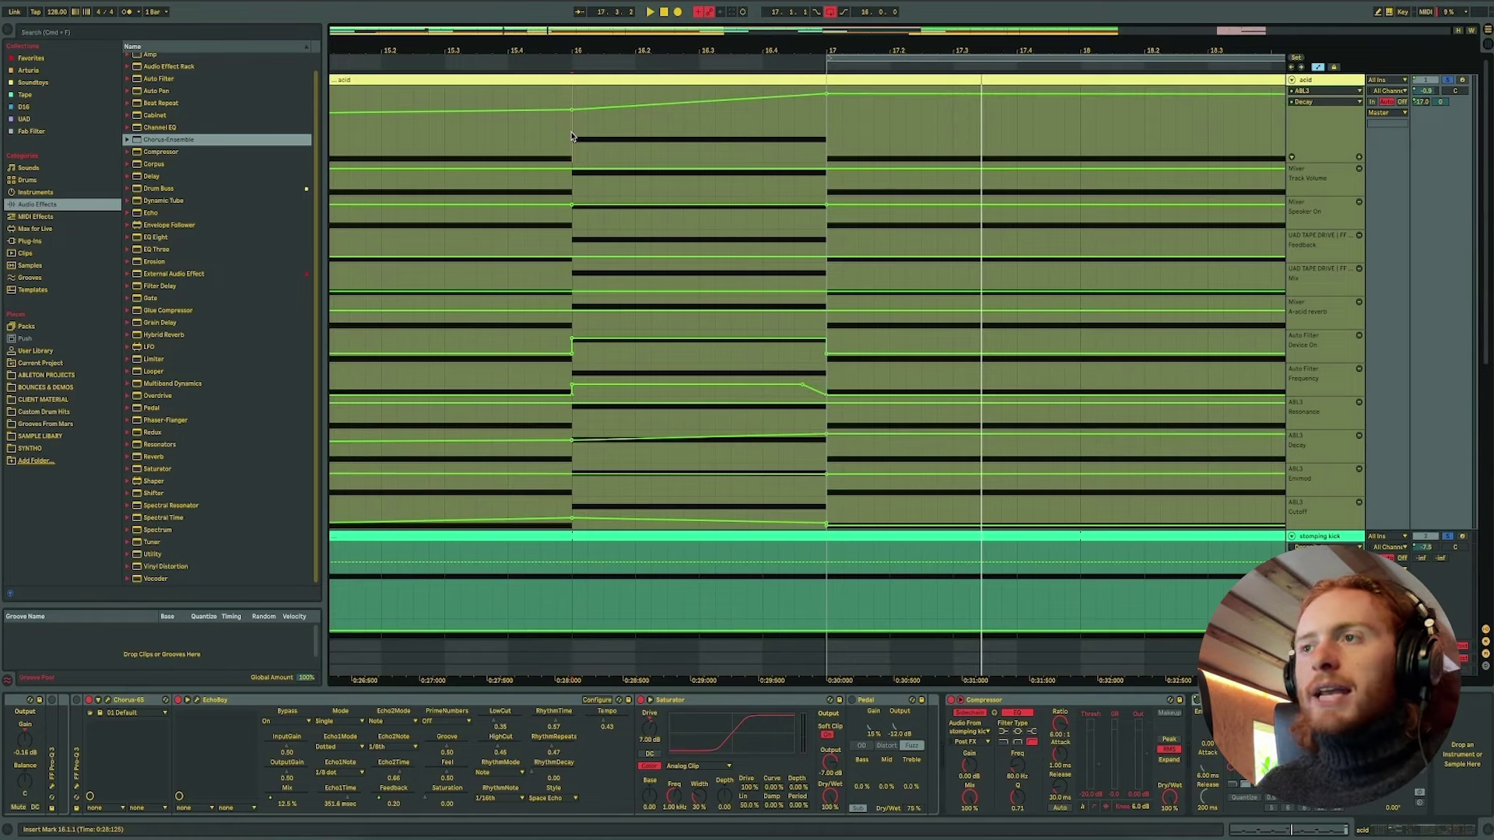
Replay the filter transition from bar 16 into bar 17 and enlarge the Auto Filter Frequency lane.
left_click(830, 387)
left_click_drag(830, 386, 569, 381)
left_click(570, 377)
key("space")
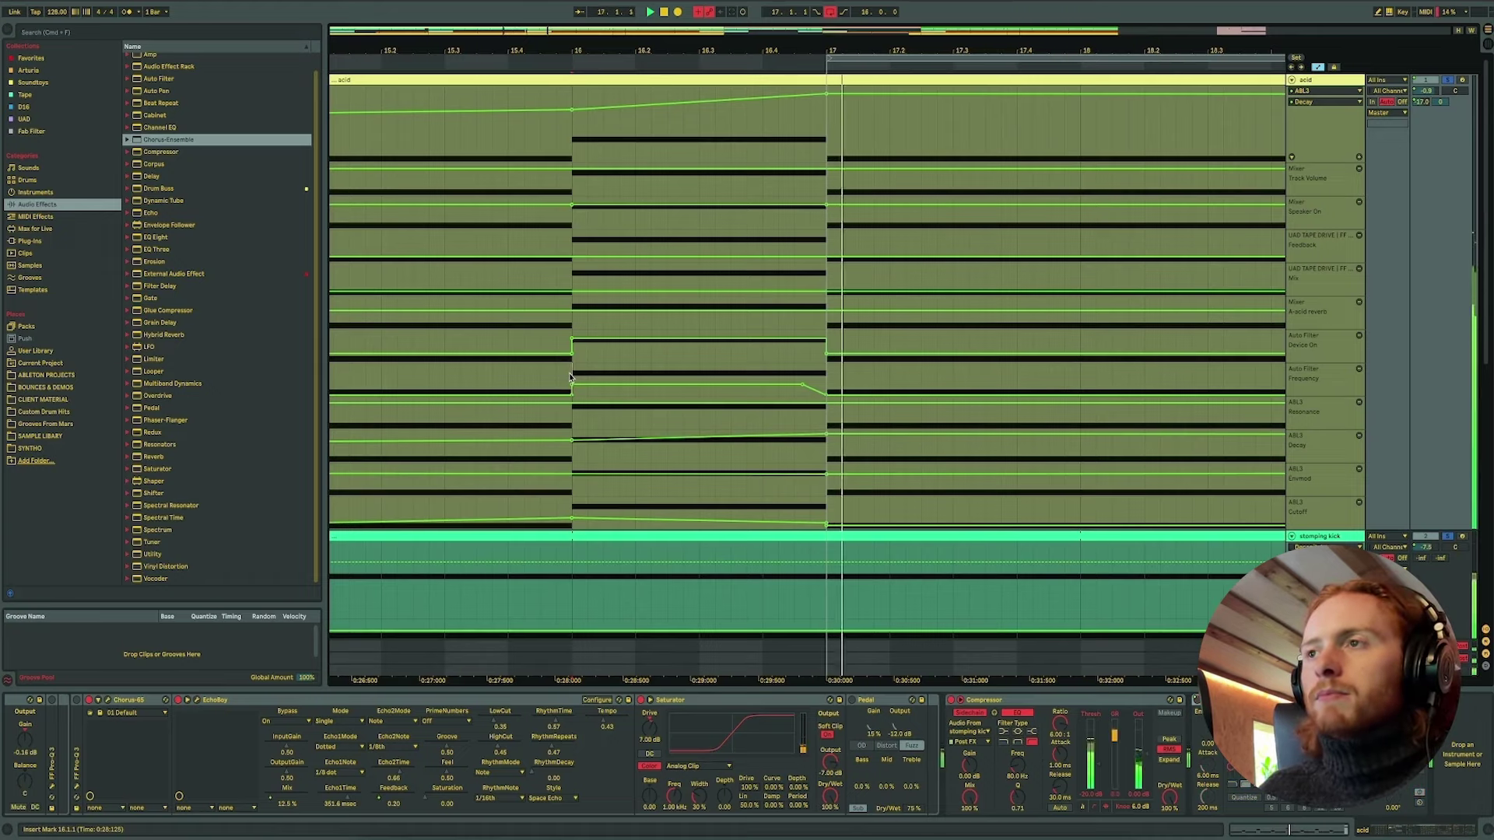
left_click(1325, 393)
left_click_drag(1325, 396, 1325, 528)
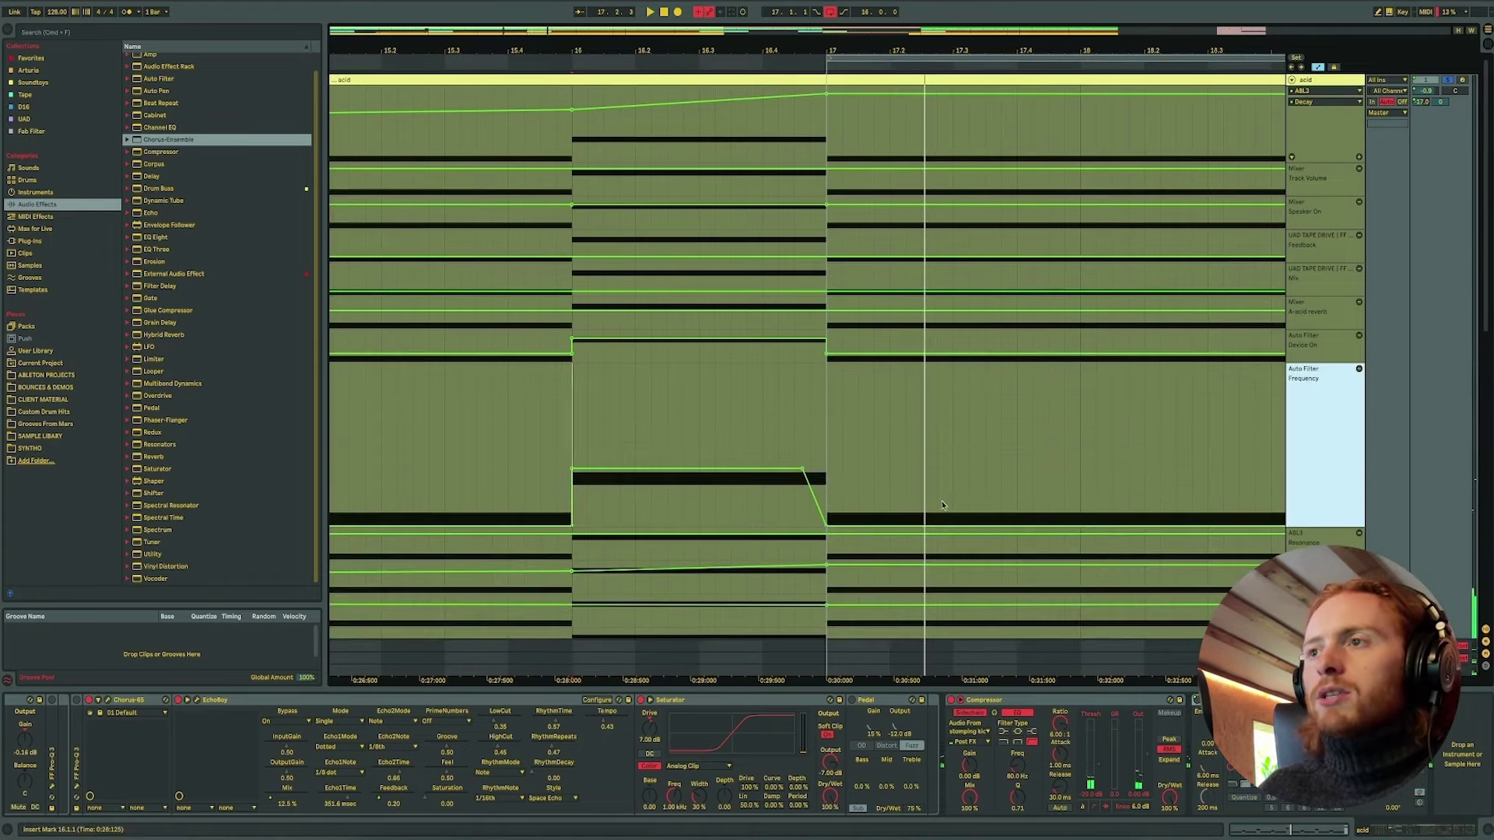
Try starting the Auto Filter Frequency ramp at 16.3, audition it from bar 16, and undo the change.
left_click(818, 459)
left_click_drag(819, 459, 700, 469)
left_click(810, 459)
left_click(569, 425)
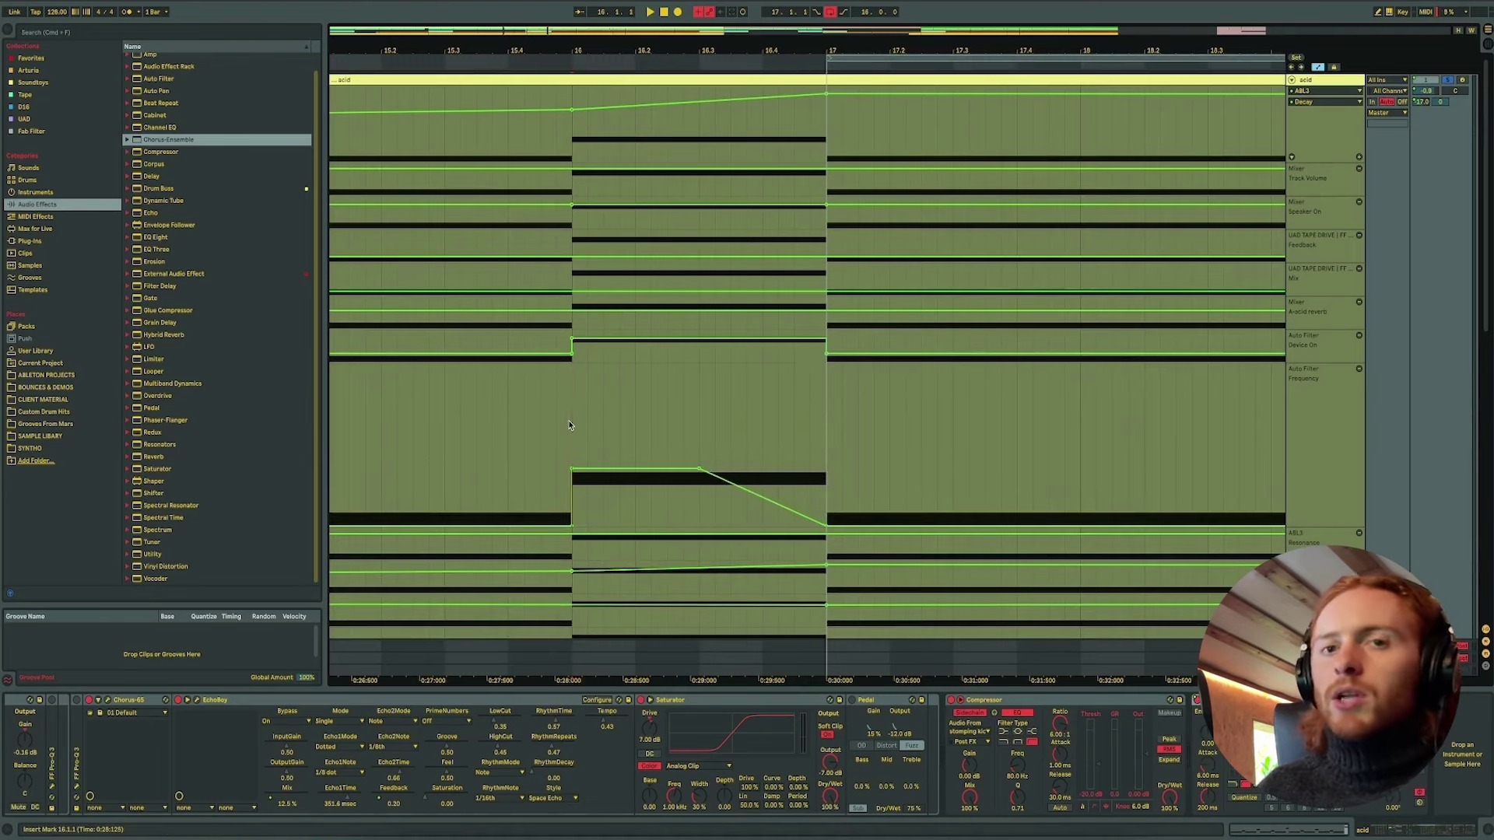
key("space")
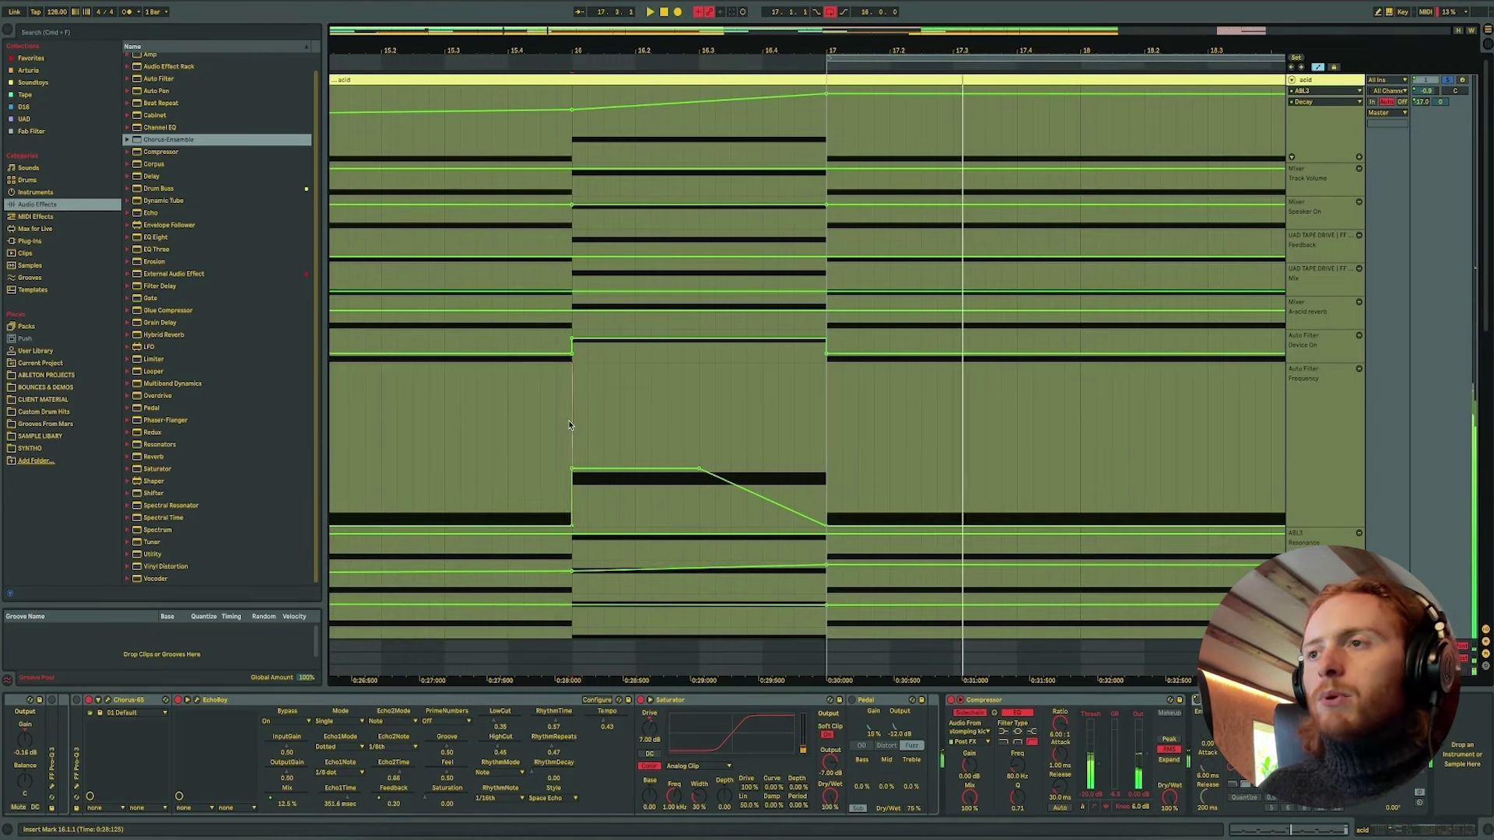
key("ctrl+z")
Try moving the start of the frequency ramp closer to bar 17, listen to it, and undo the move.
mouse_move(802, 467)
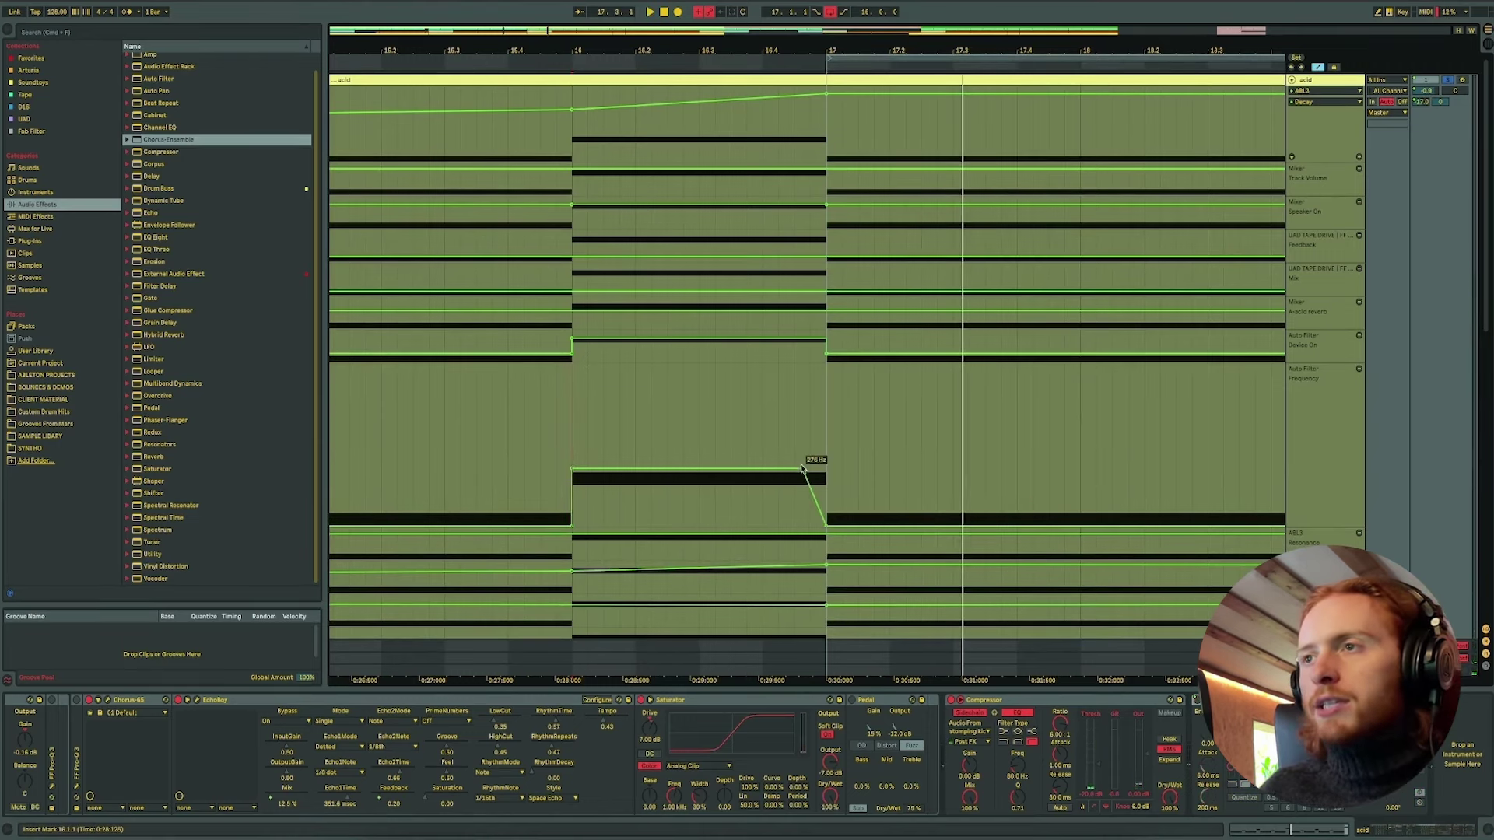
left_click_drag(802, 471, 819, 471)
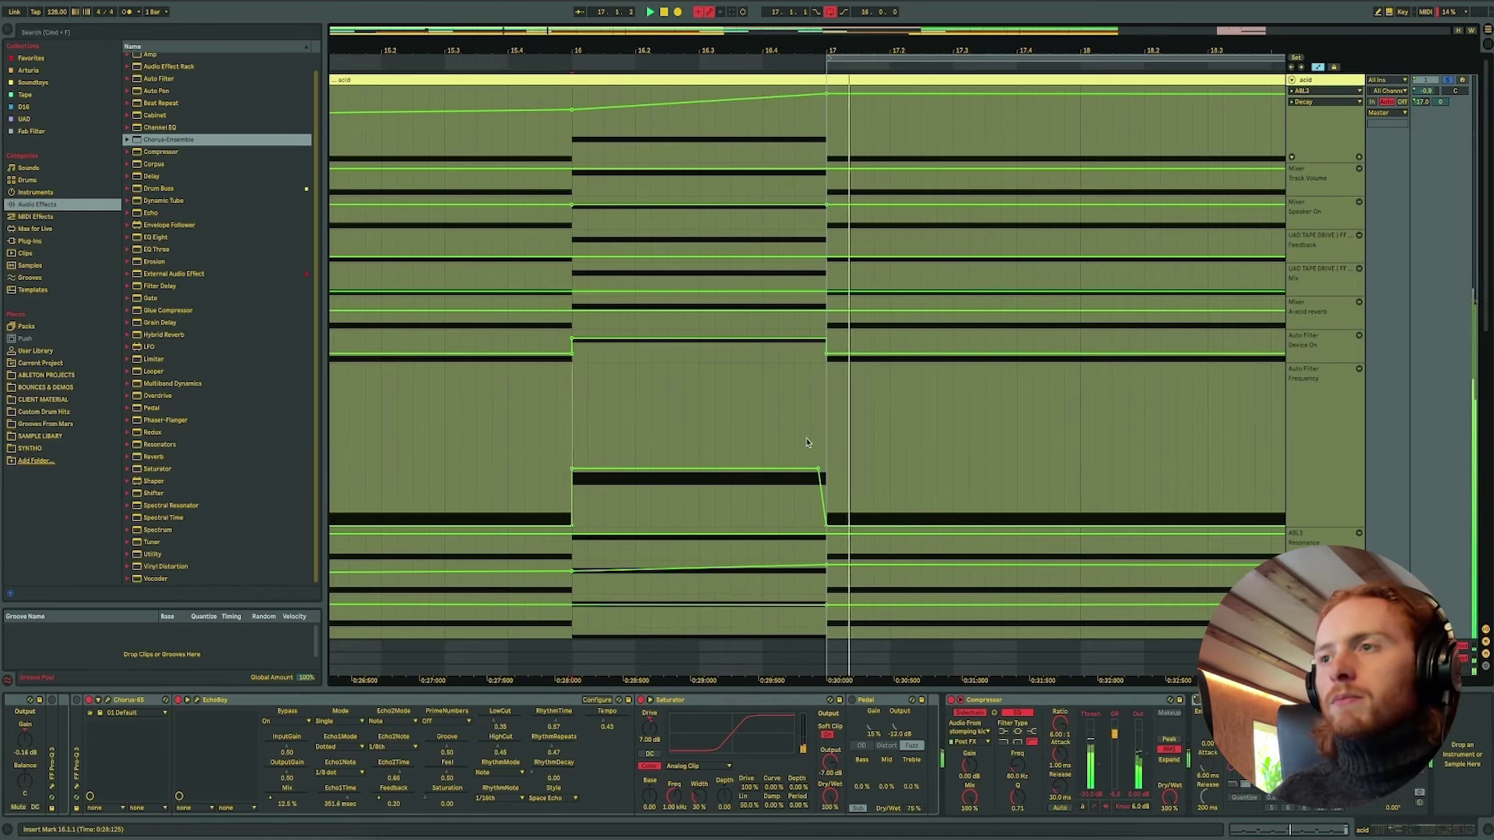
key("super+z")
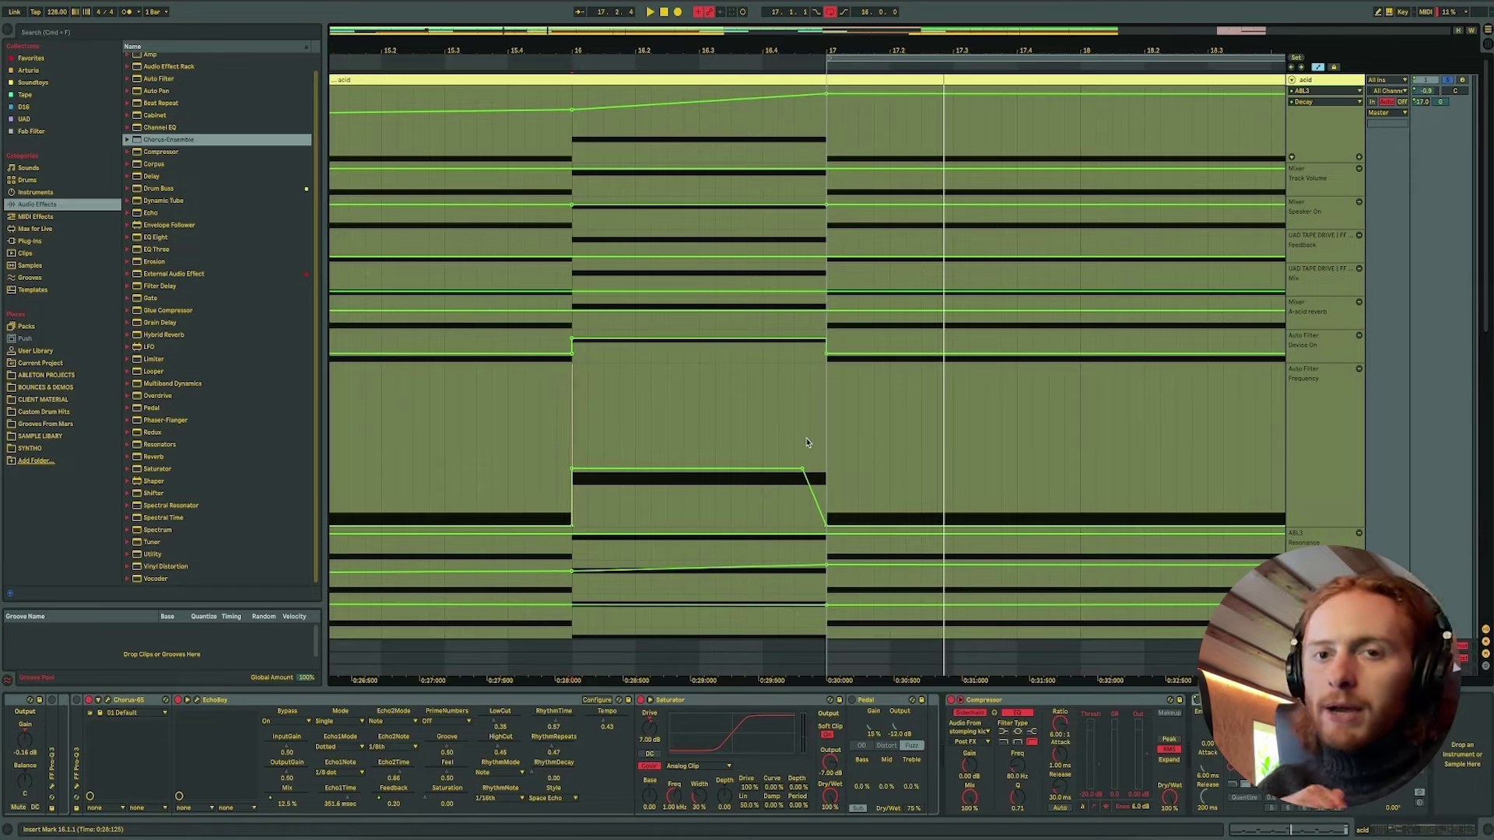
Enlarge the A-acid reverb lane, show bars 17–65, and place the insert marker at bar 33 where the reverb send rises.
left_click(1314, 311)
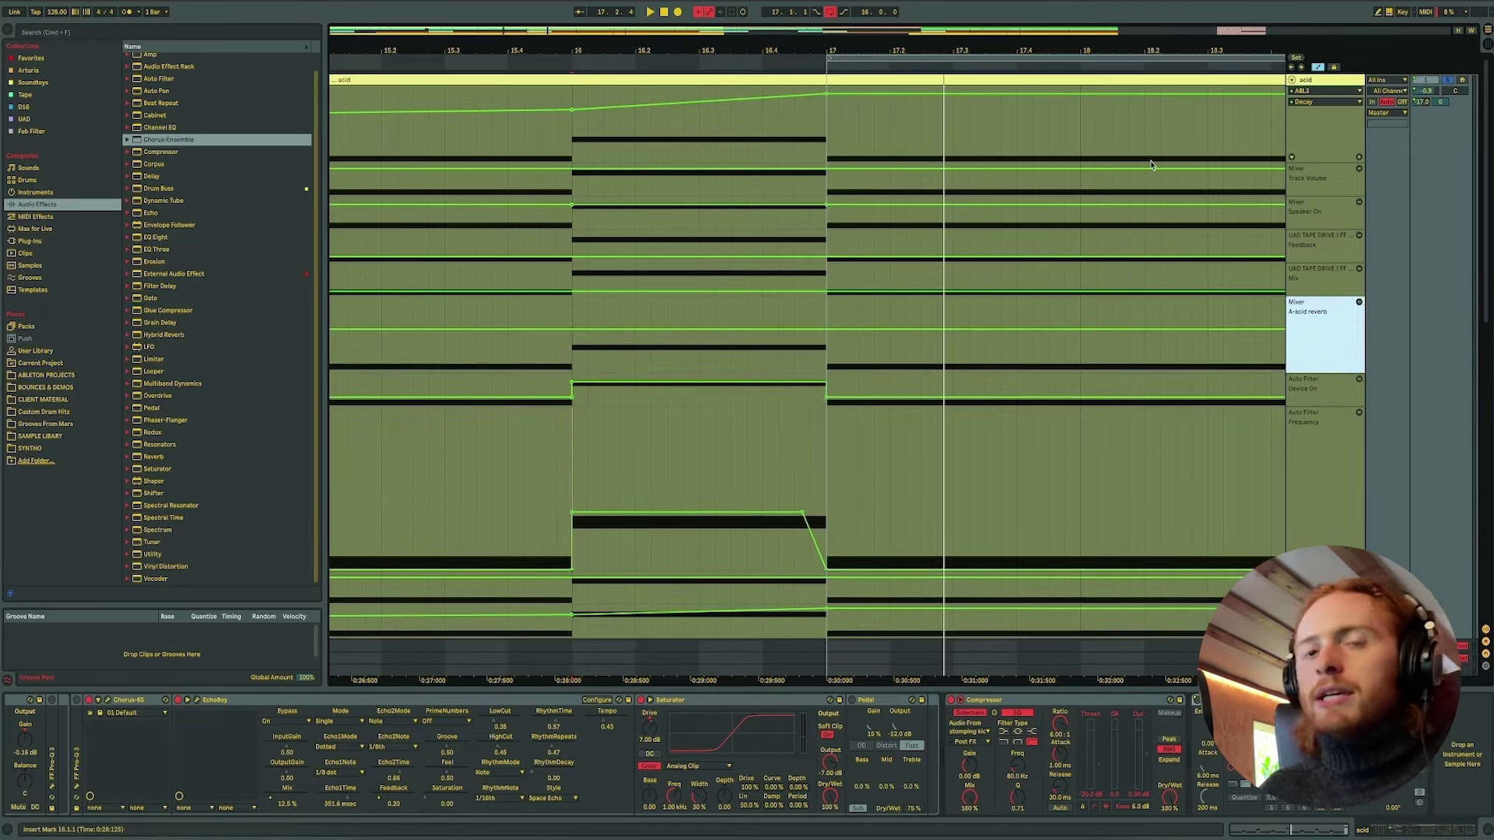
key("minus")
key("minus")
key("minus")
key("minus")
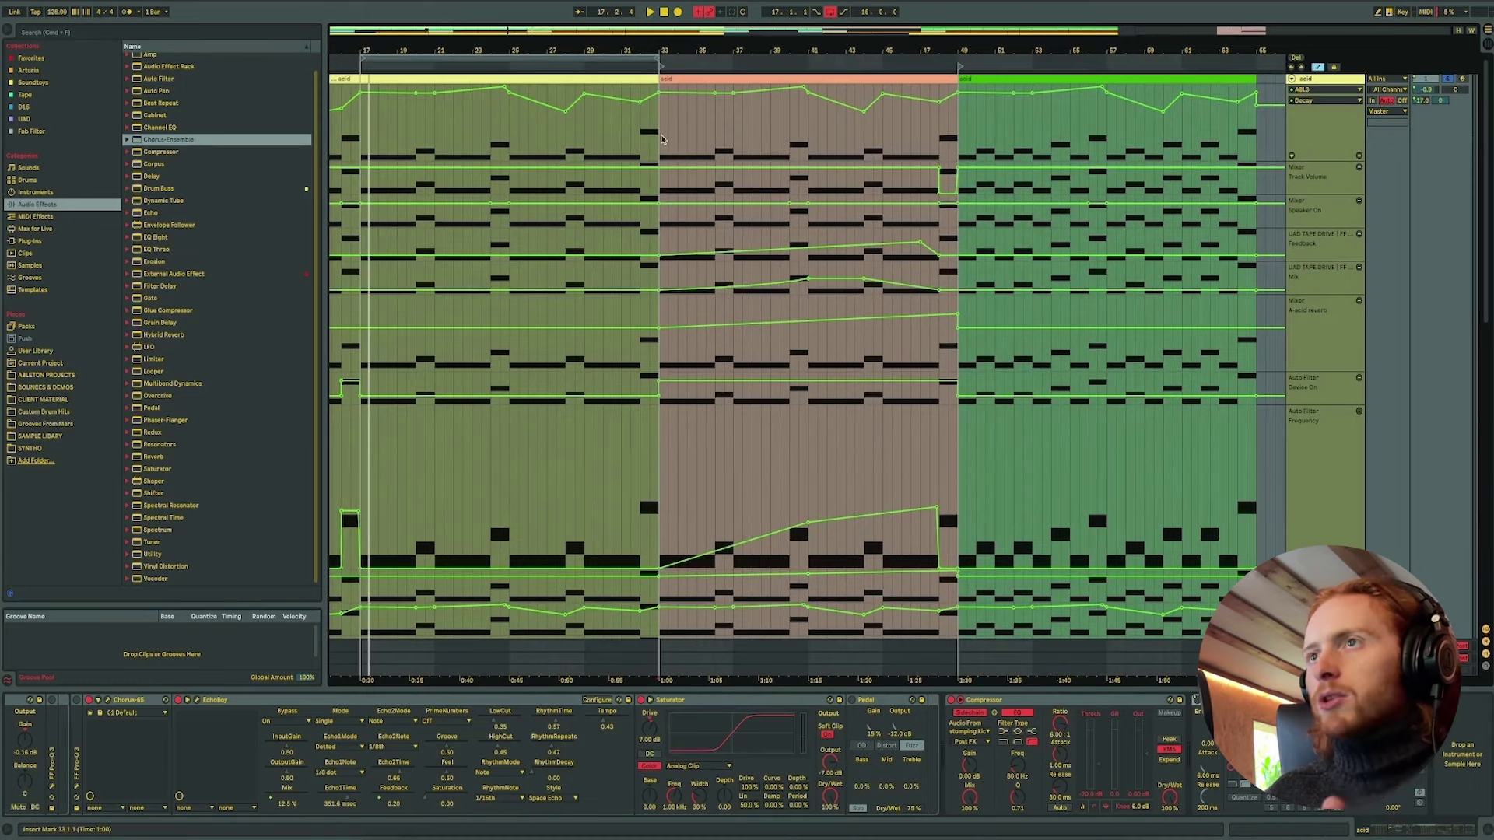
left_click(661, 139)
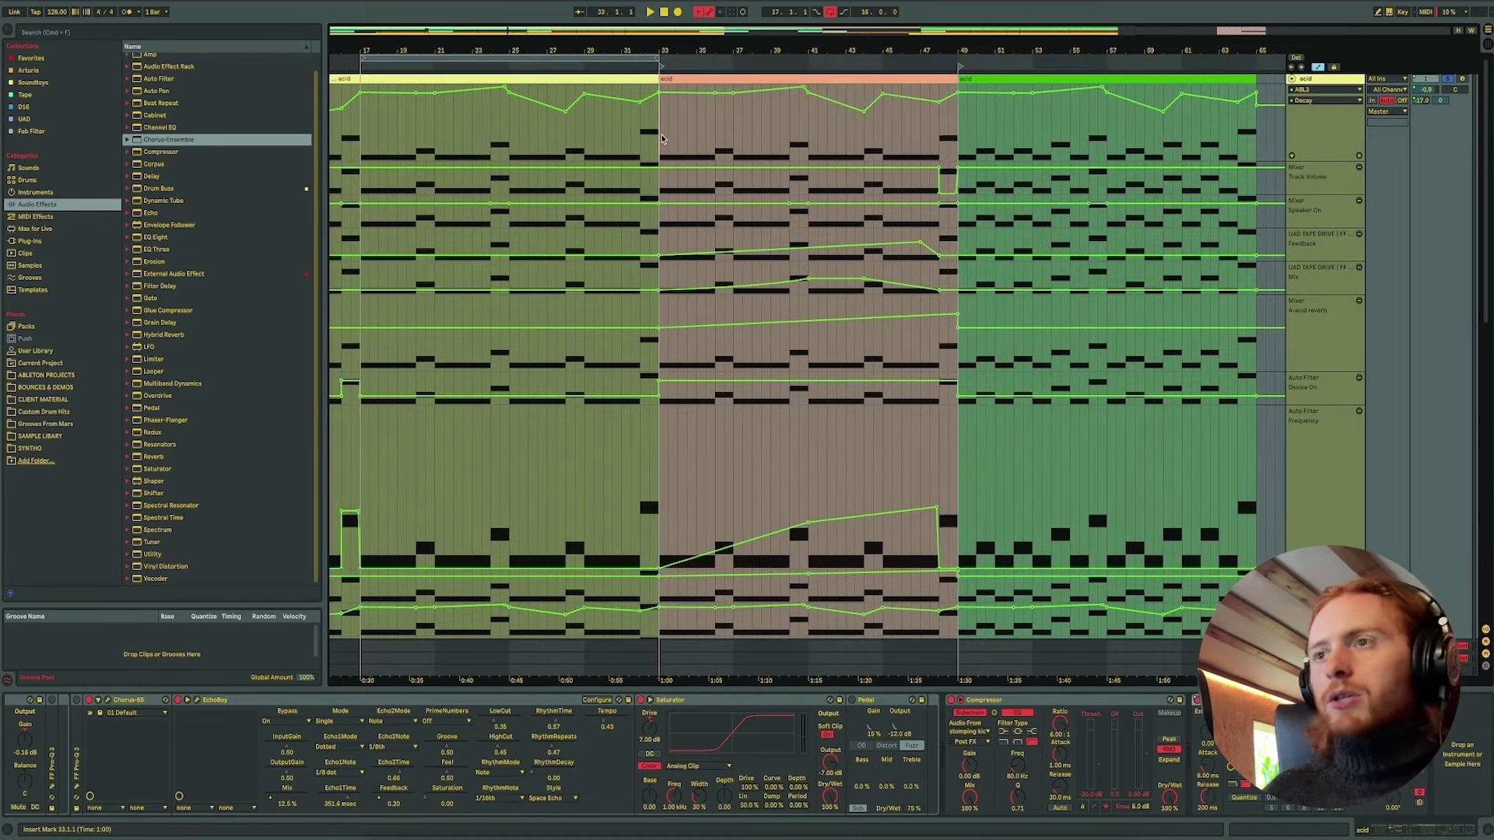
left_click(1331, 329)
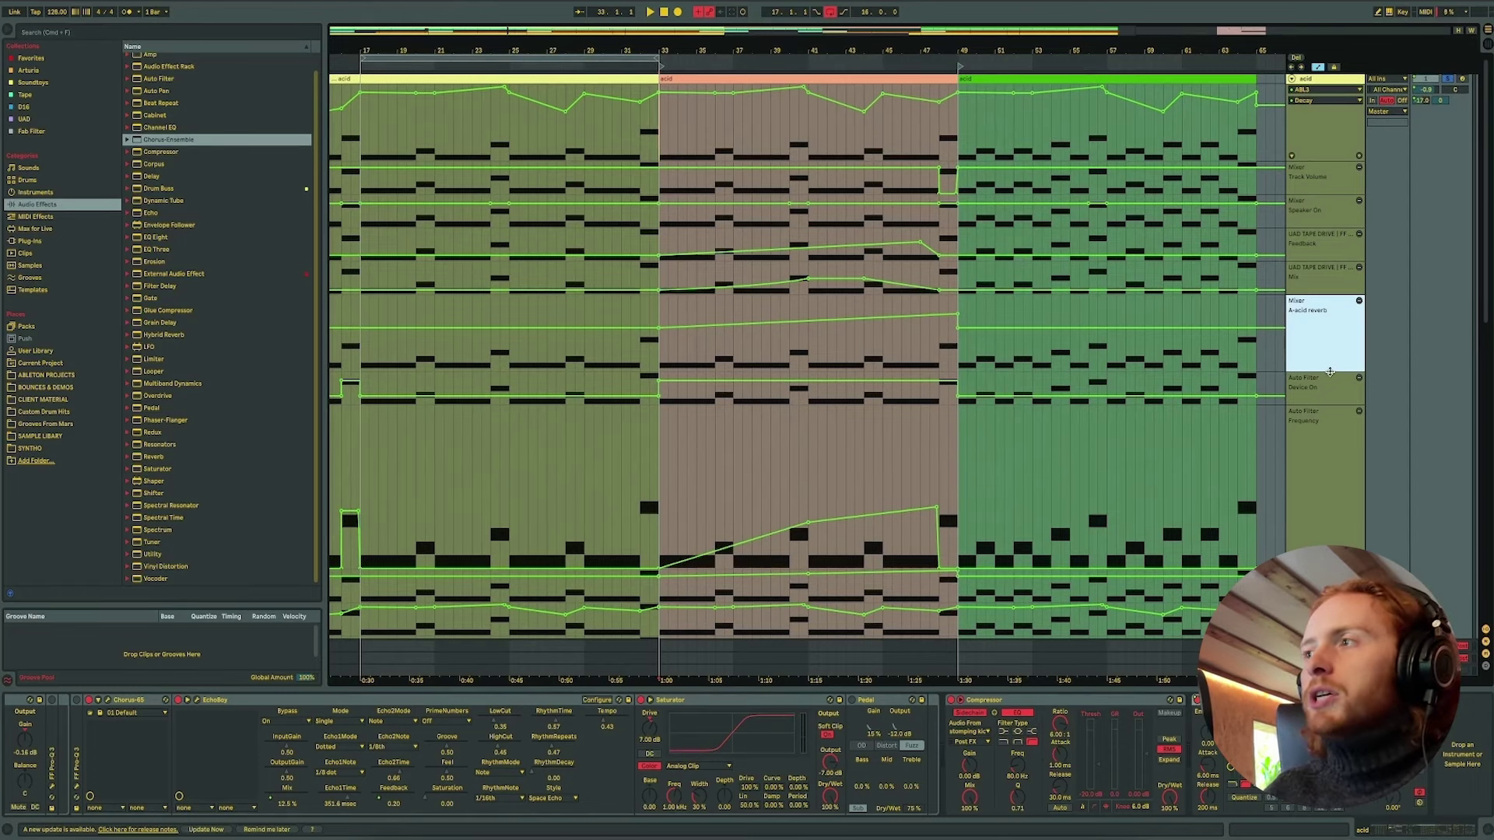
left_click_drag(1331, 374, 1331, 491)
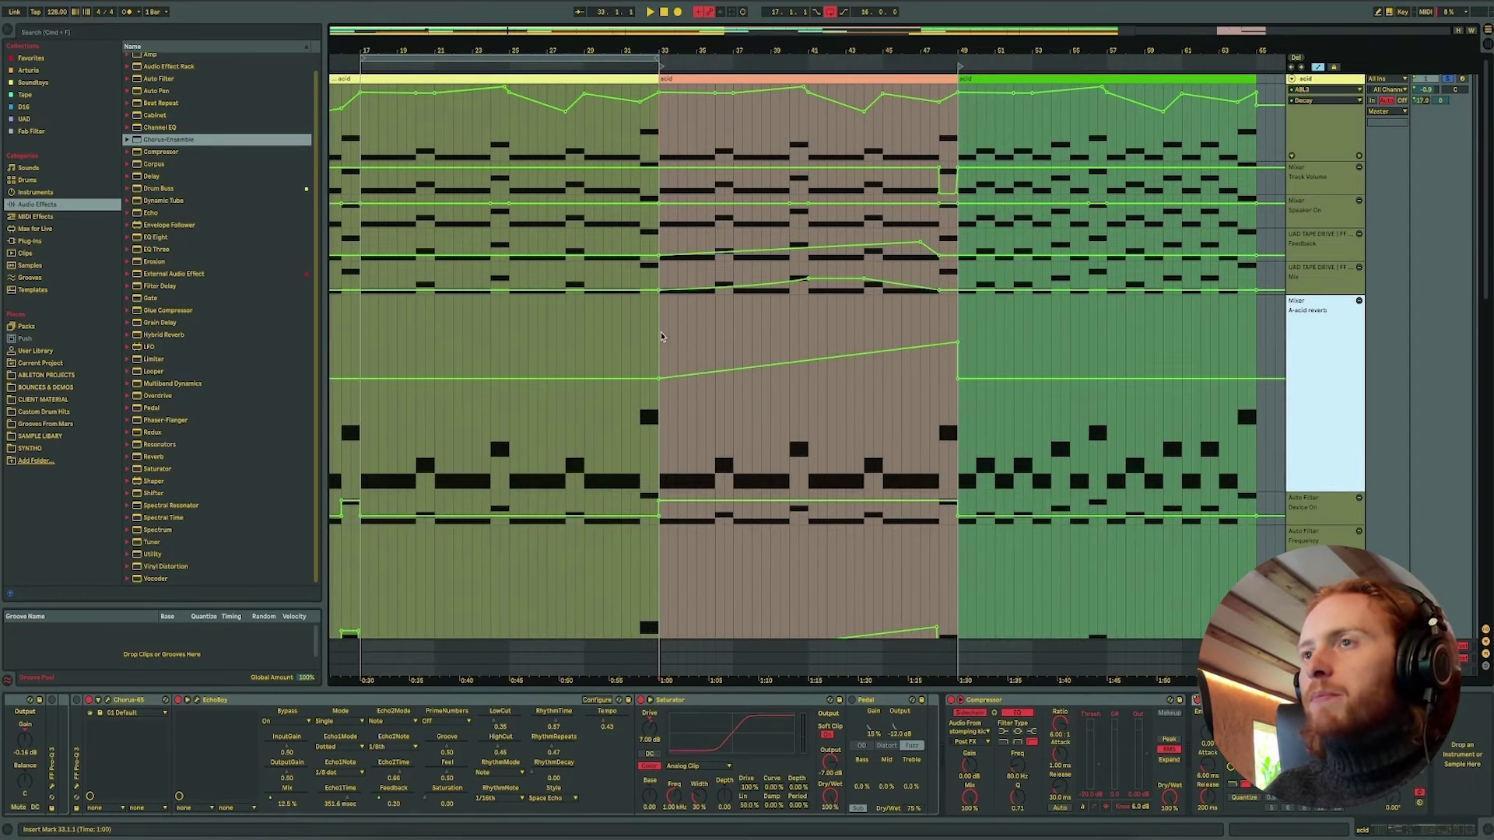
left_click(662, 337)
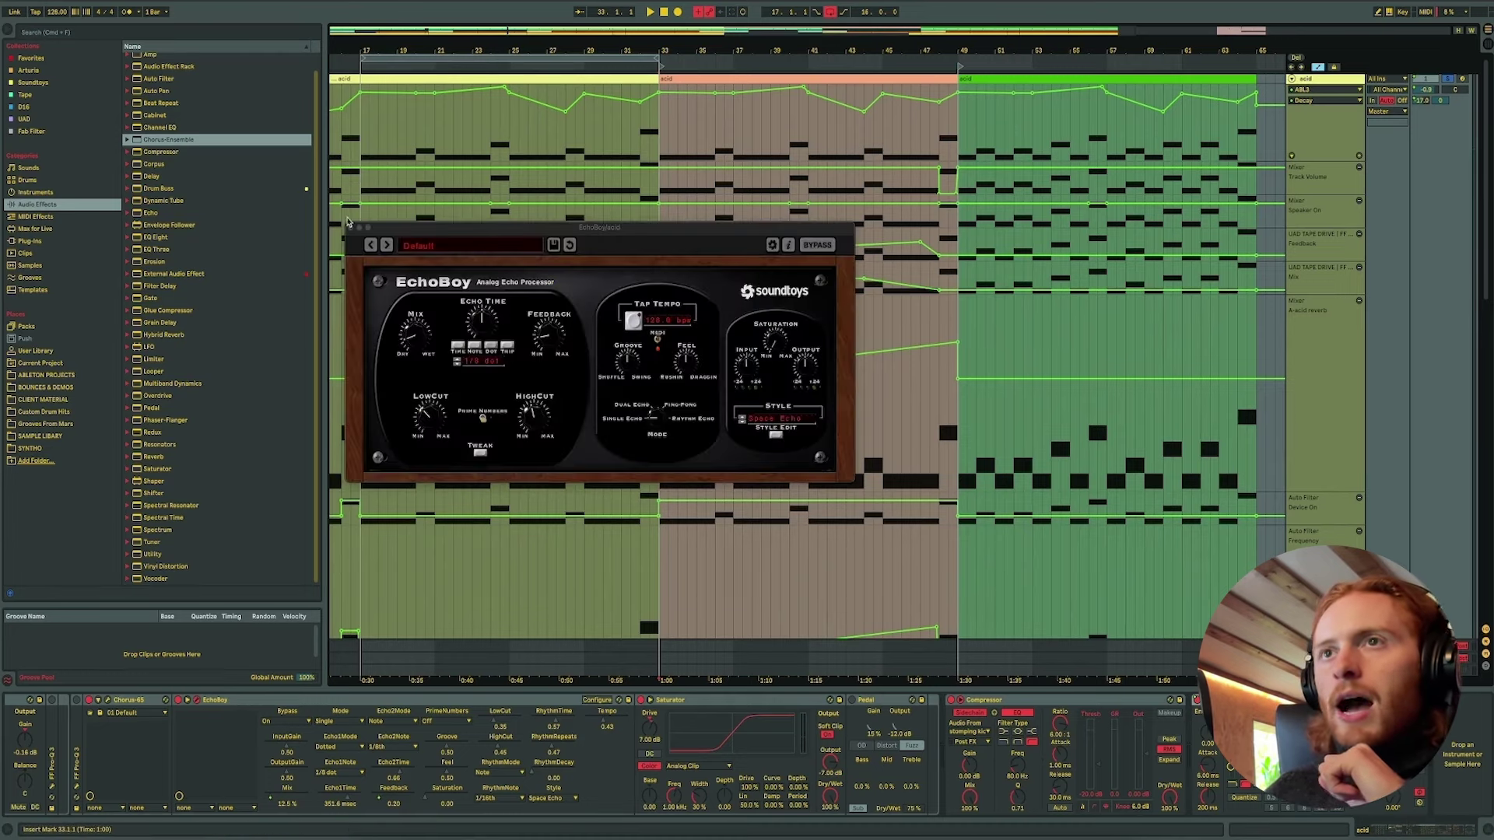
Close EchoBoy, highlight the Feedback and Mix automation across bars 33–49, and enlarge the Feedback and Track Volume lanes.
left_click(349, 229)
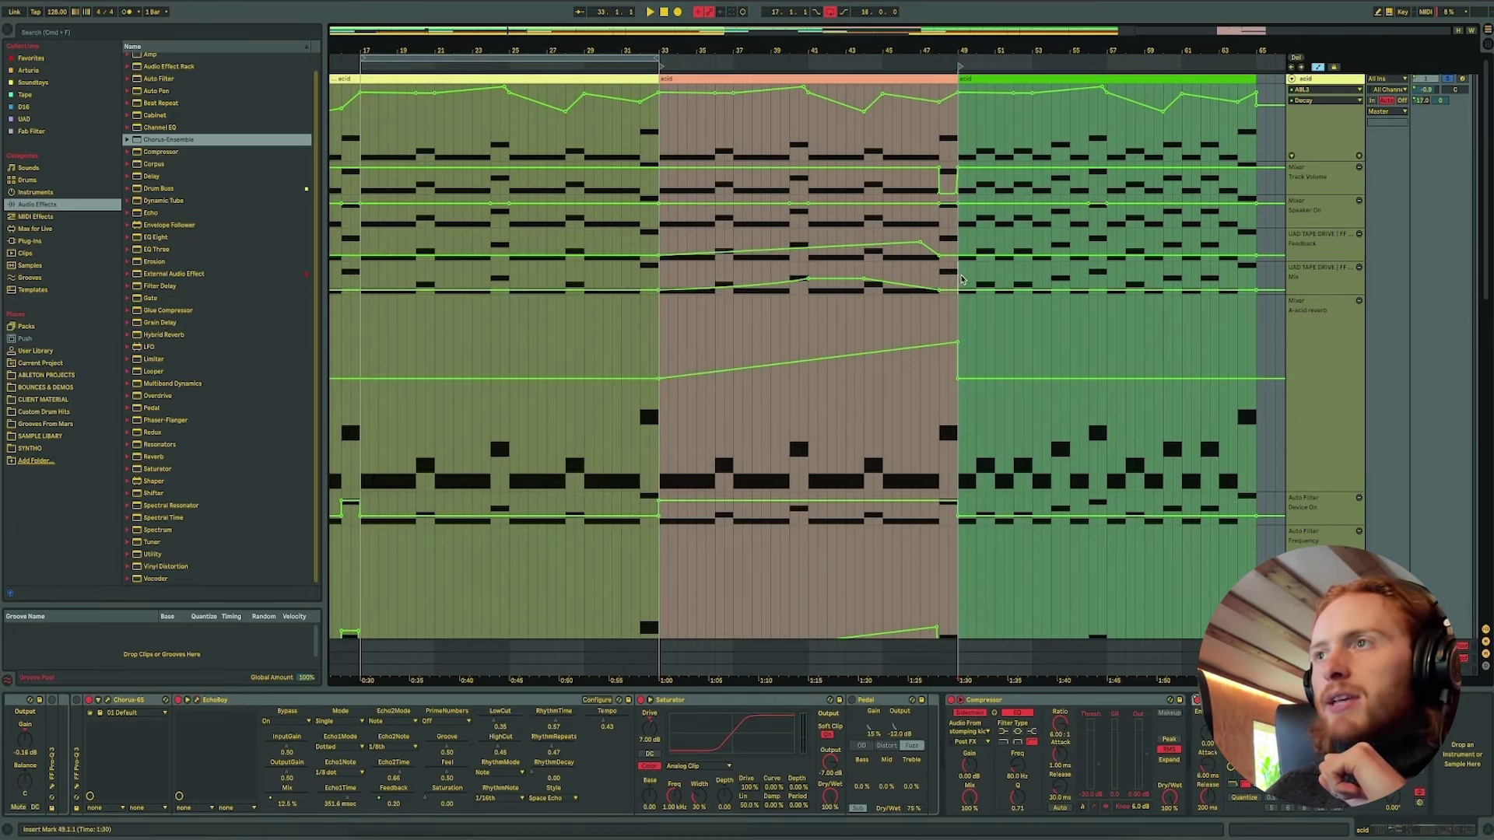
left_click_drag(962, 279, 655, 237)
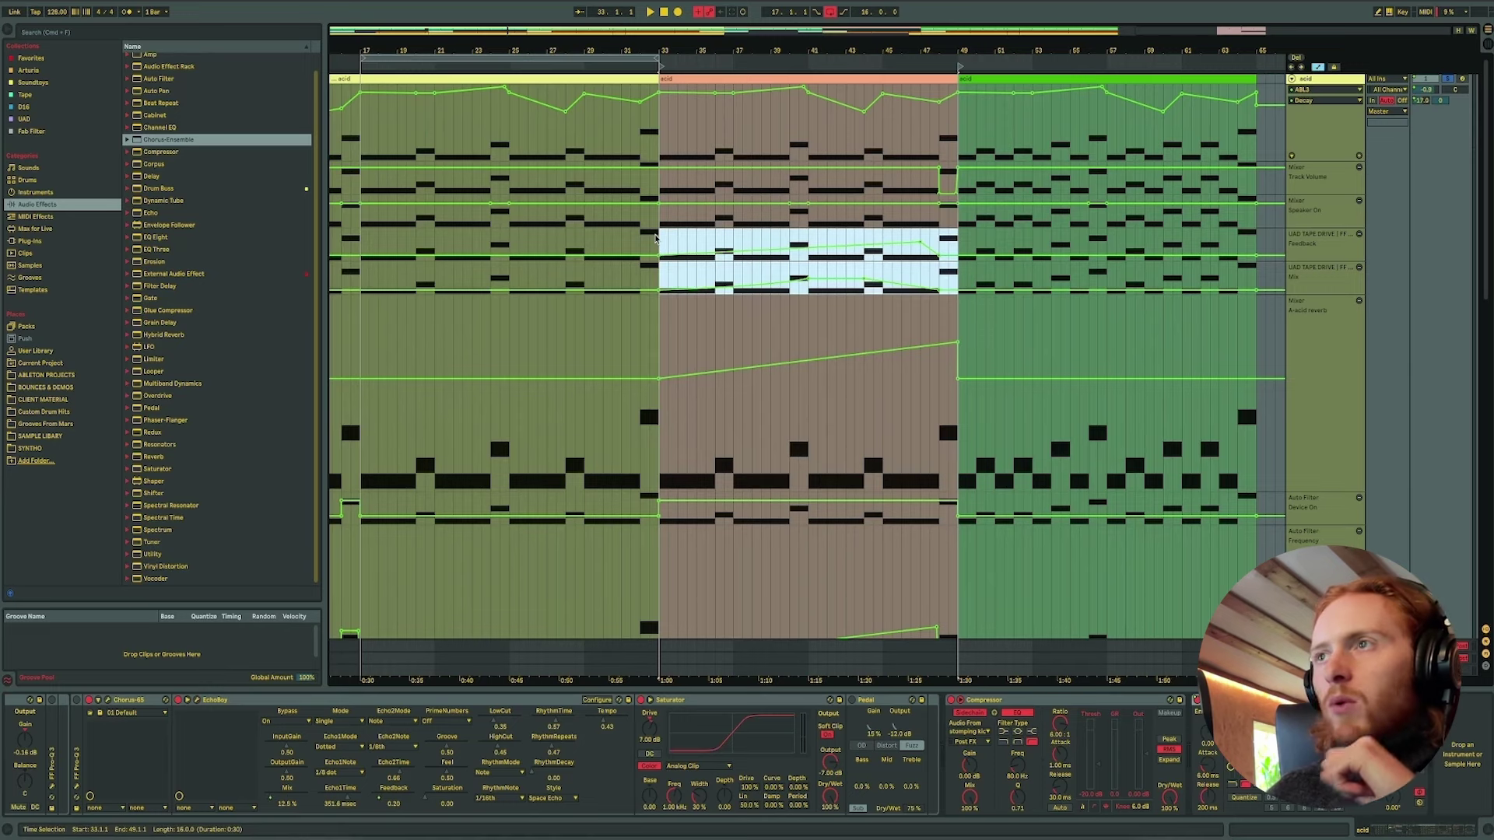
left_click_drag(1351, 263, 1351, 337)
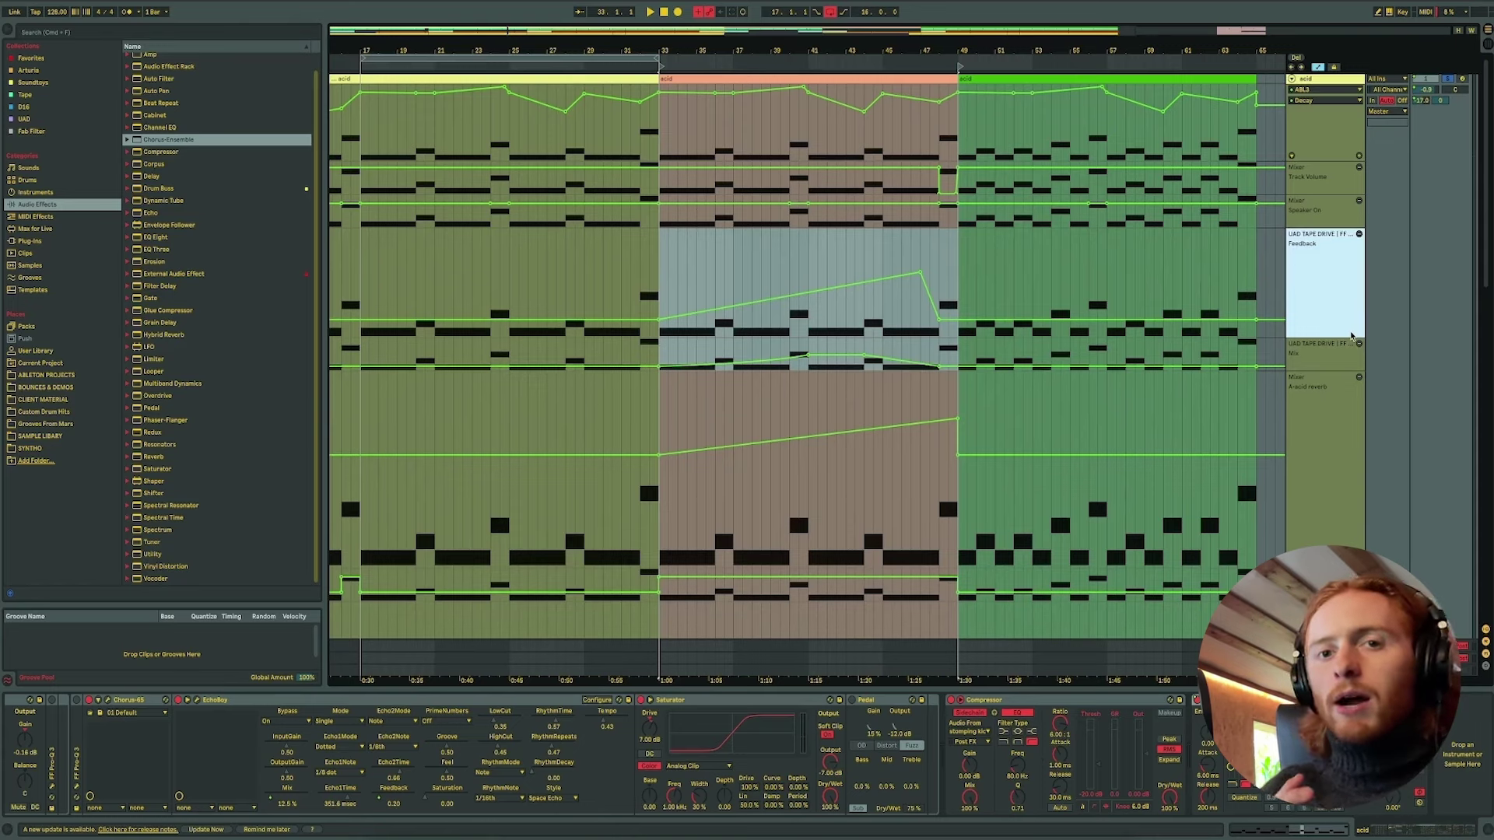
left_click_drag(1351, 195, 1352, 267)
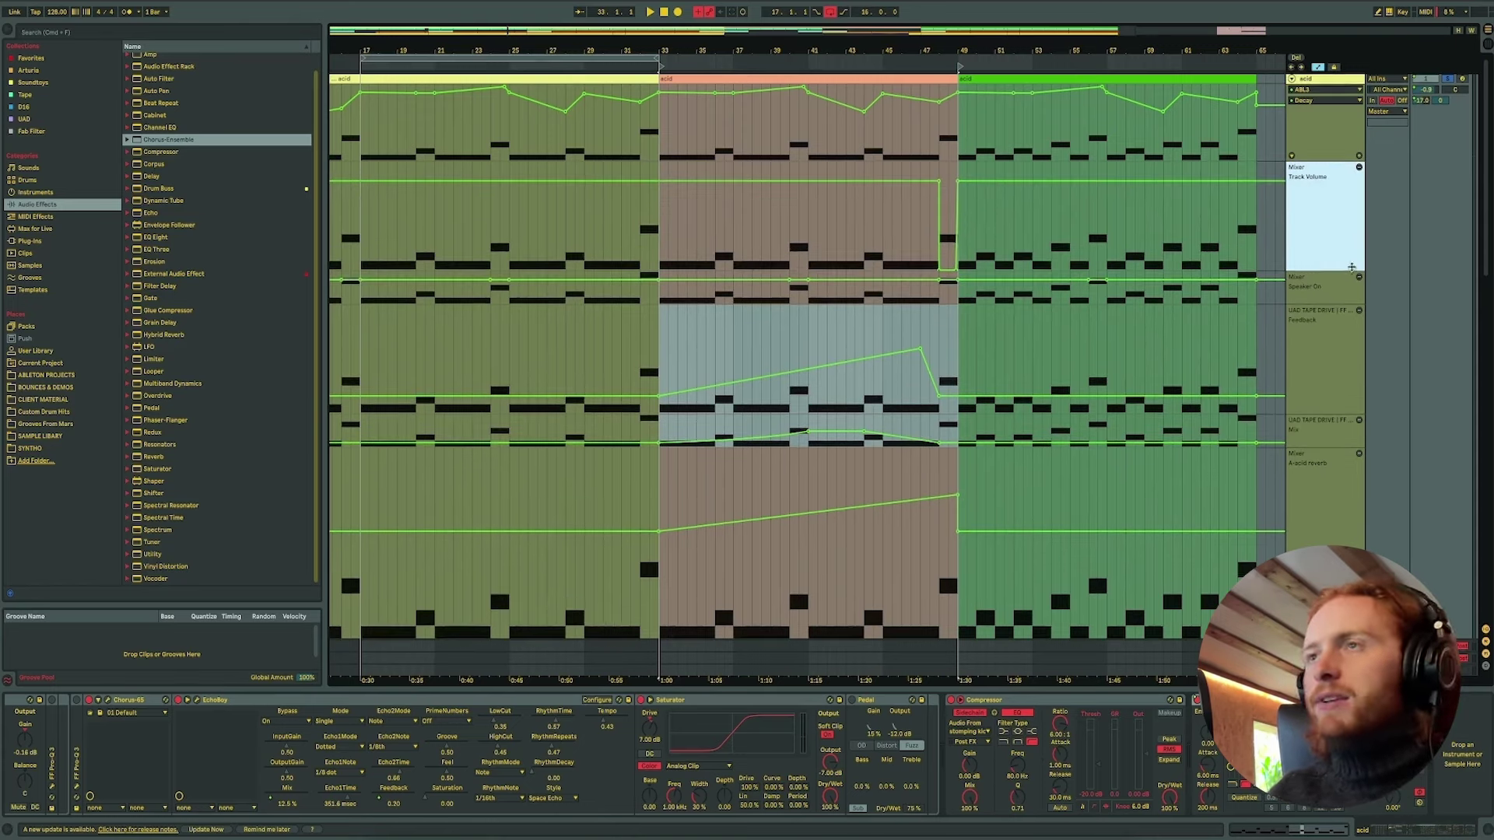
Examine the acid track's Track Volume cut over bar 48, highlighting the automation from 48.4.1 to 49.1.1.
scroll(948, 145, "up", 5)
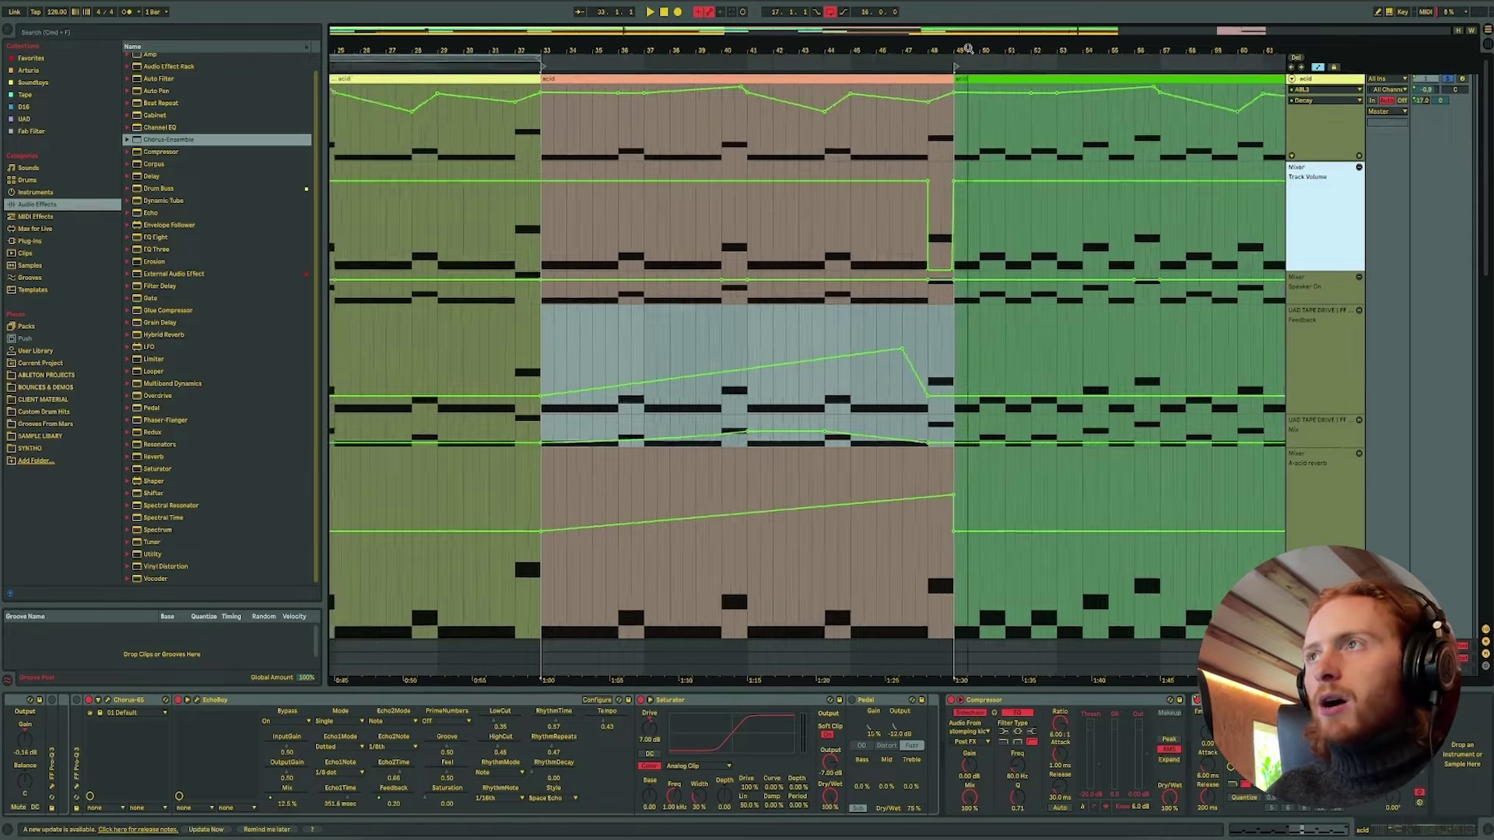
left_click_drag(932, 138, 933, 241)
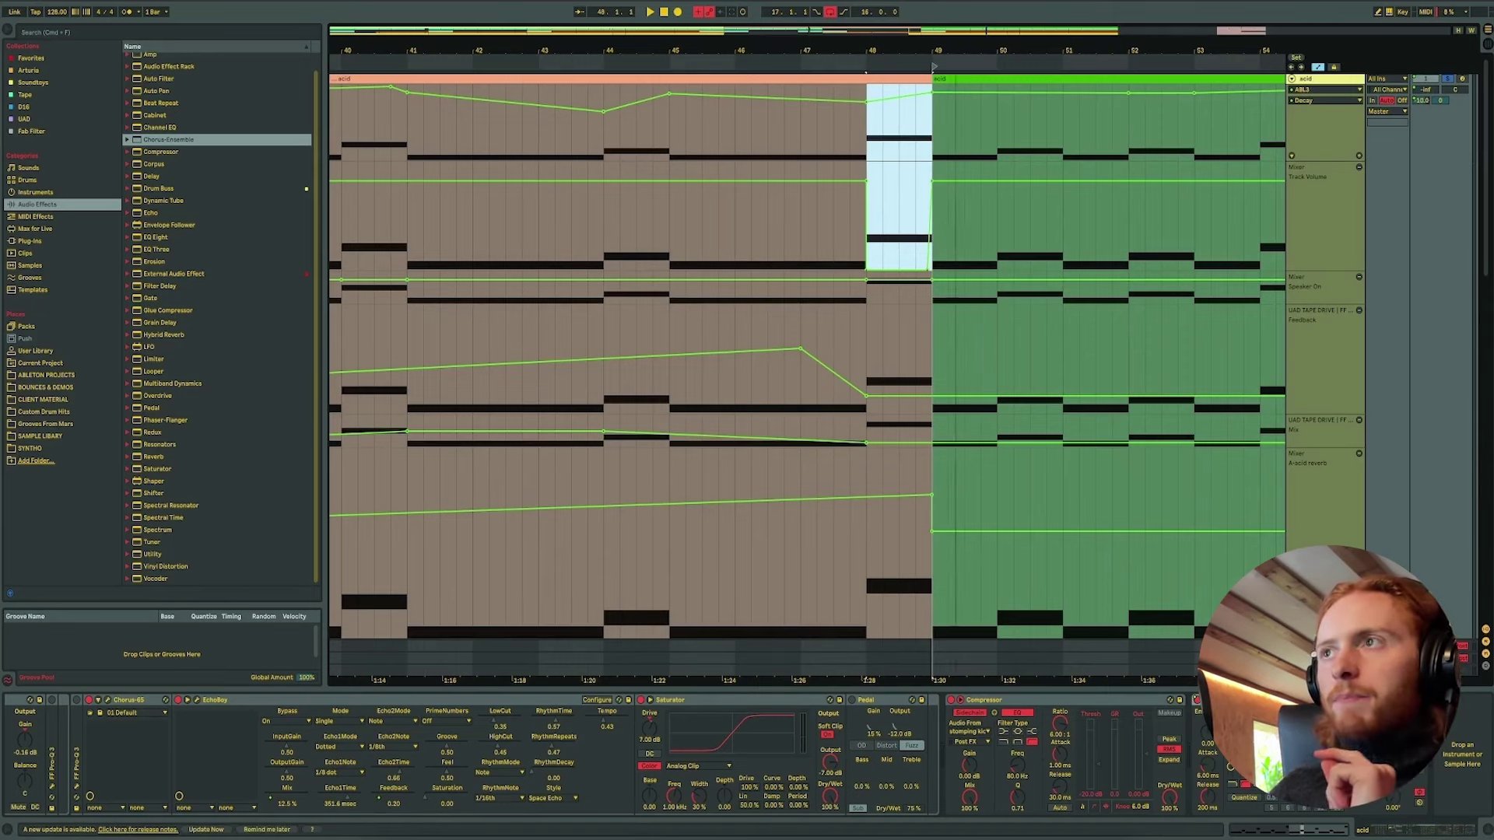
key("z")
left_click(671, 209)
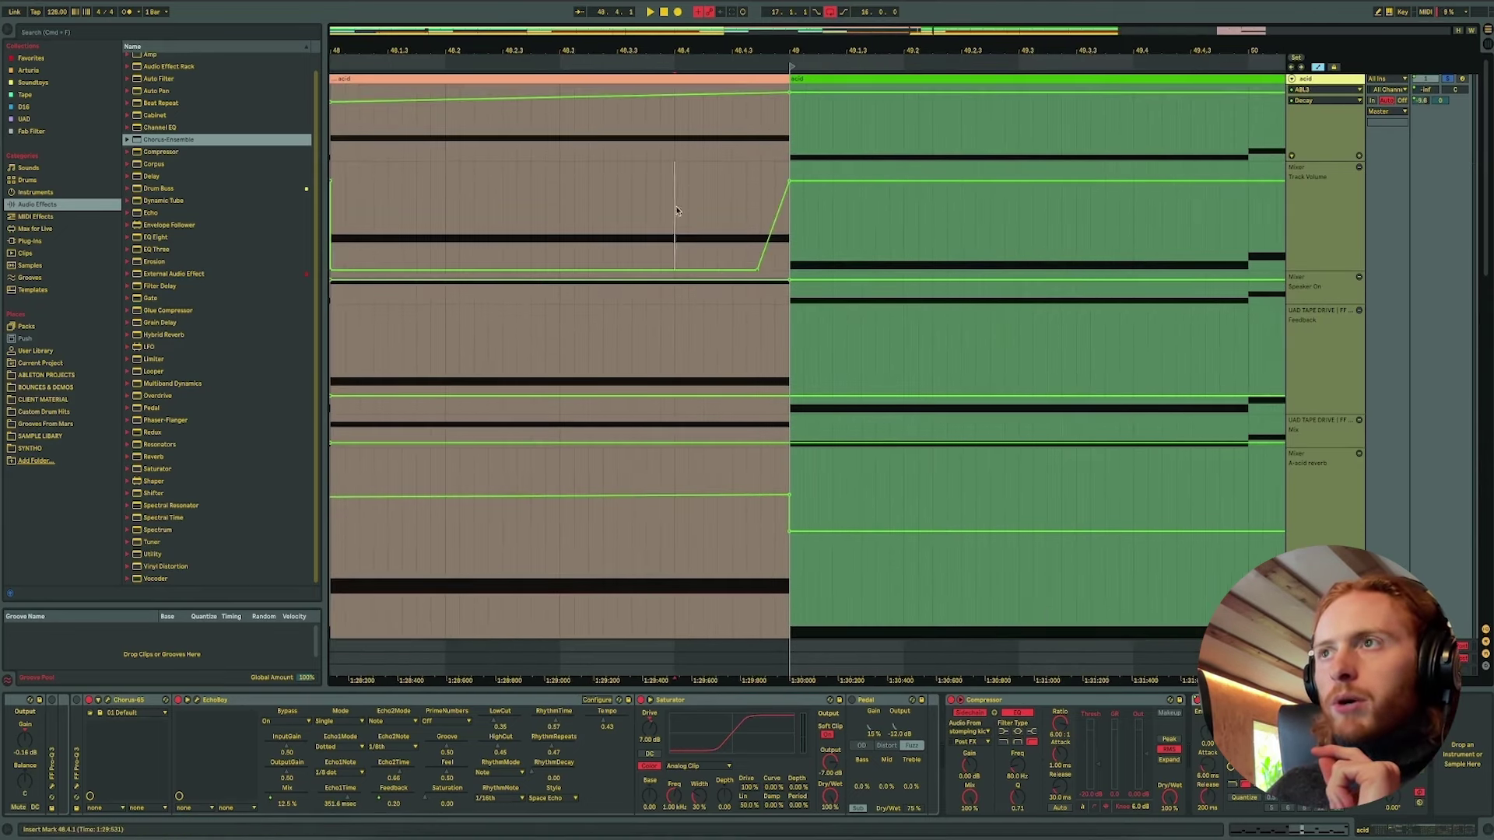
left_click_drag(676, 211, 788, 211)
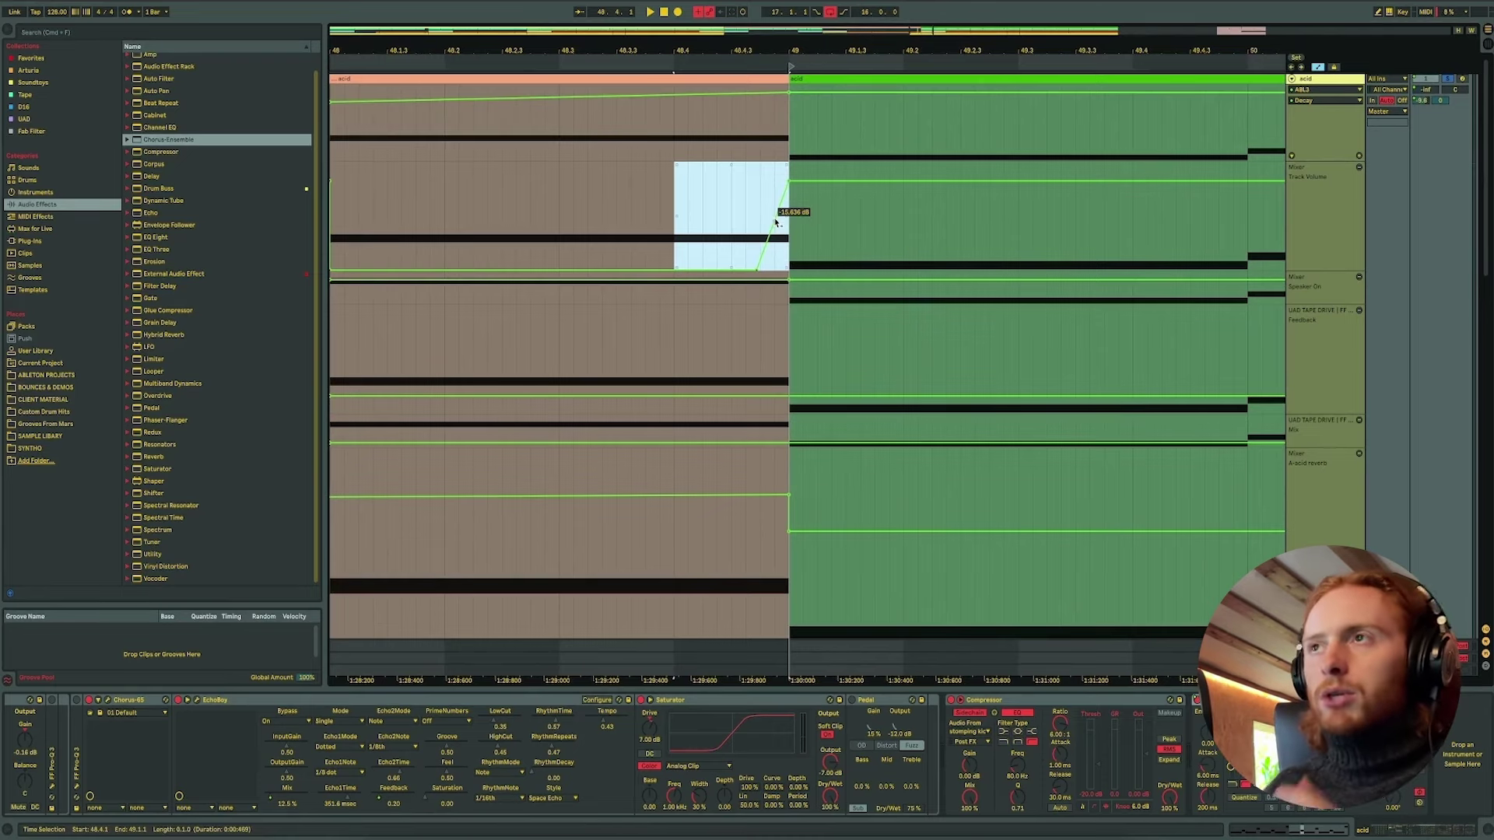
Play the full arrangement from bar 33 to hear the acid automation build through to bar 49.
left_click_drag(805, 60, 809, 47)
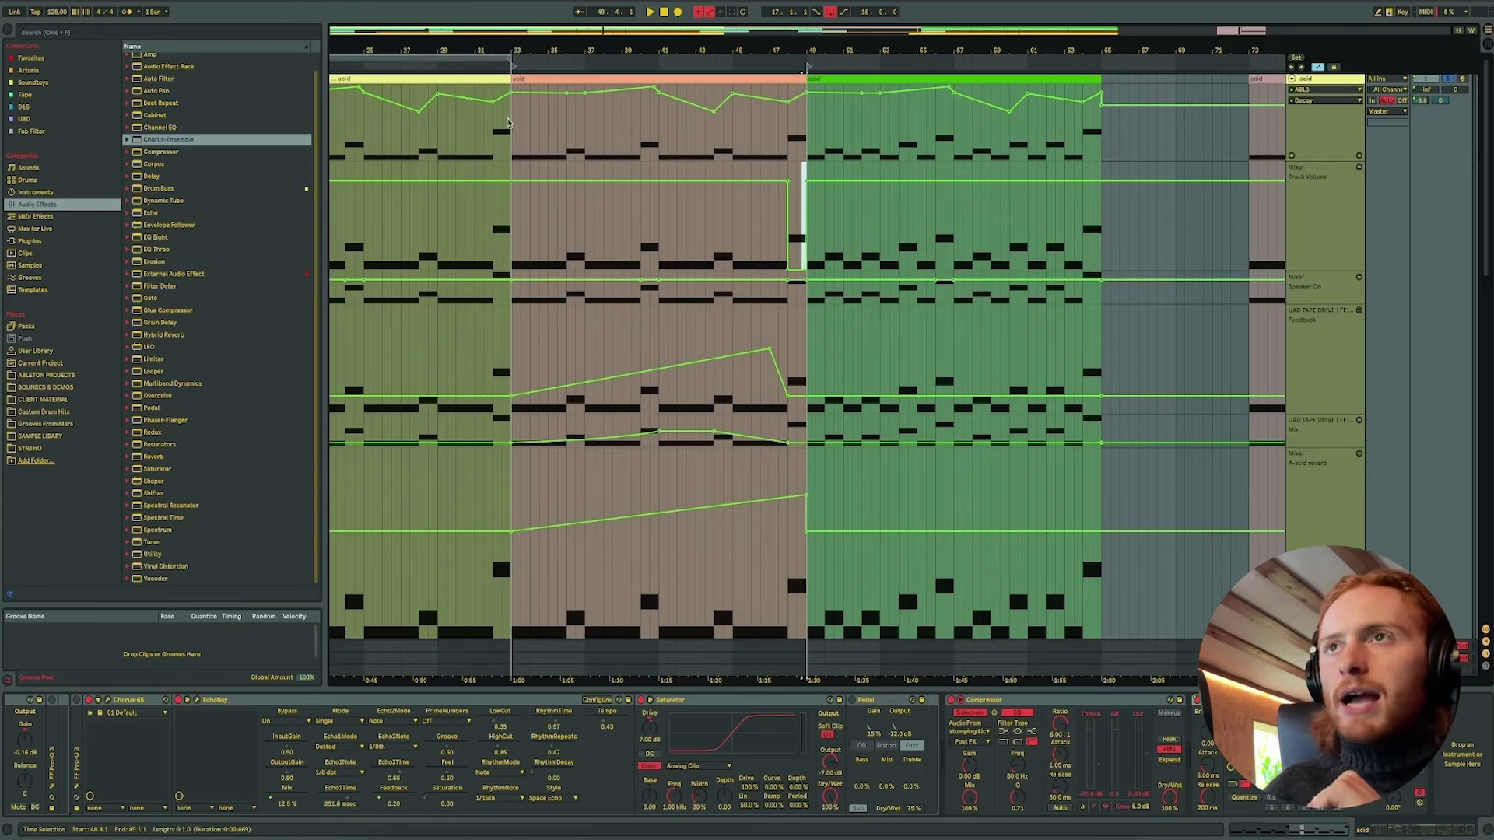
left_click(507, 122)
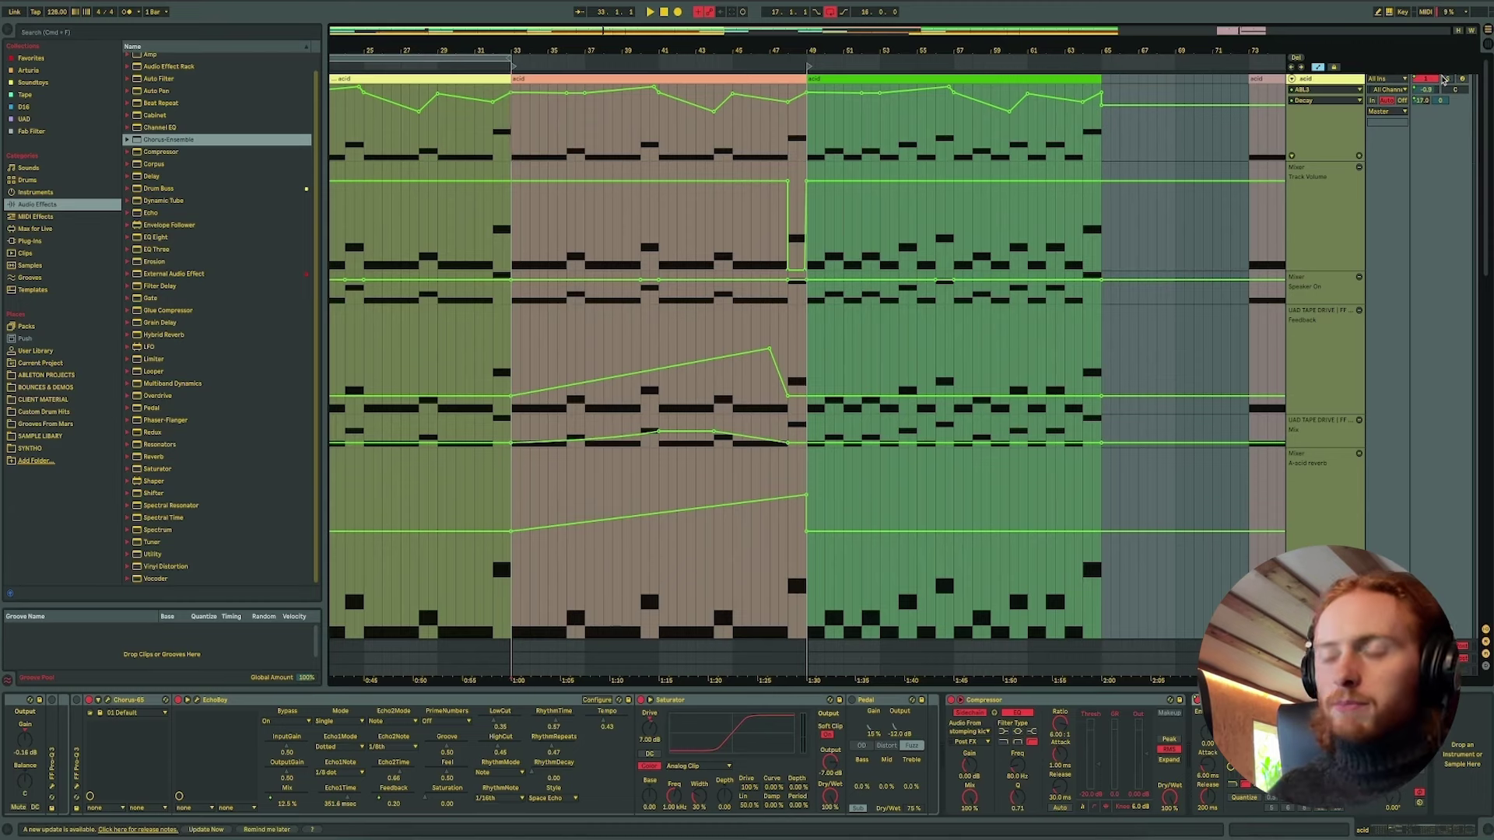
key("space")
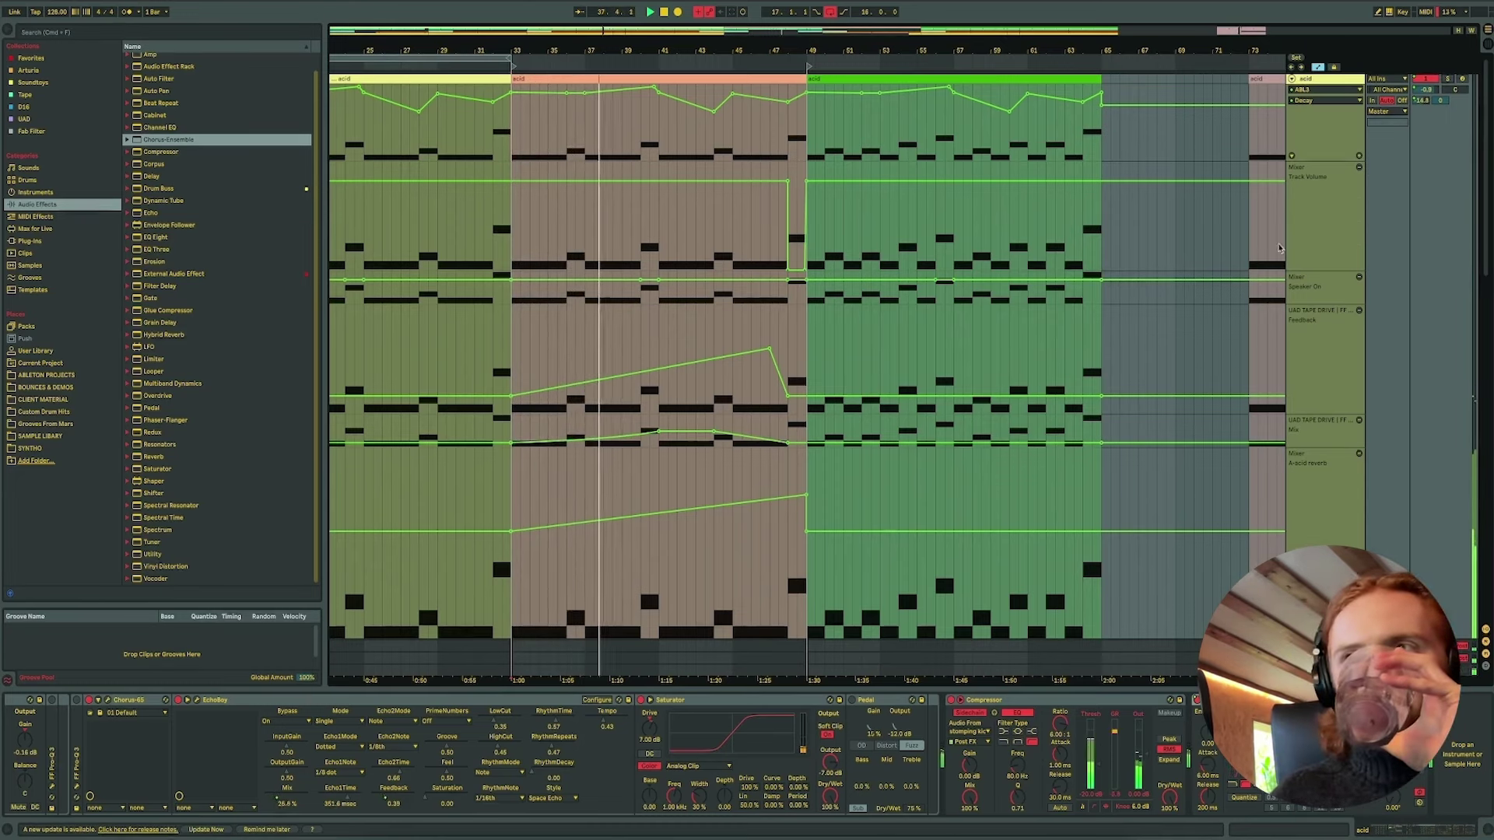
Fit all tracks to the arrangement height, and compare the view with automation lanes hidden and shown.
left_click(1459, 31)
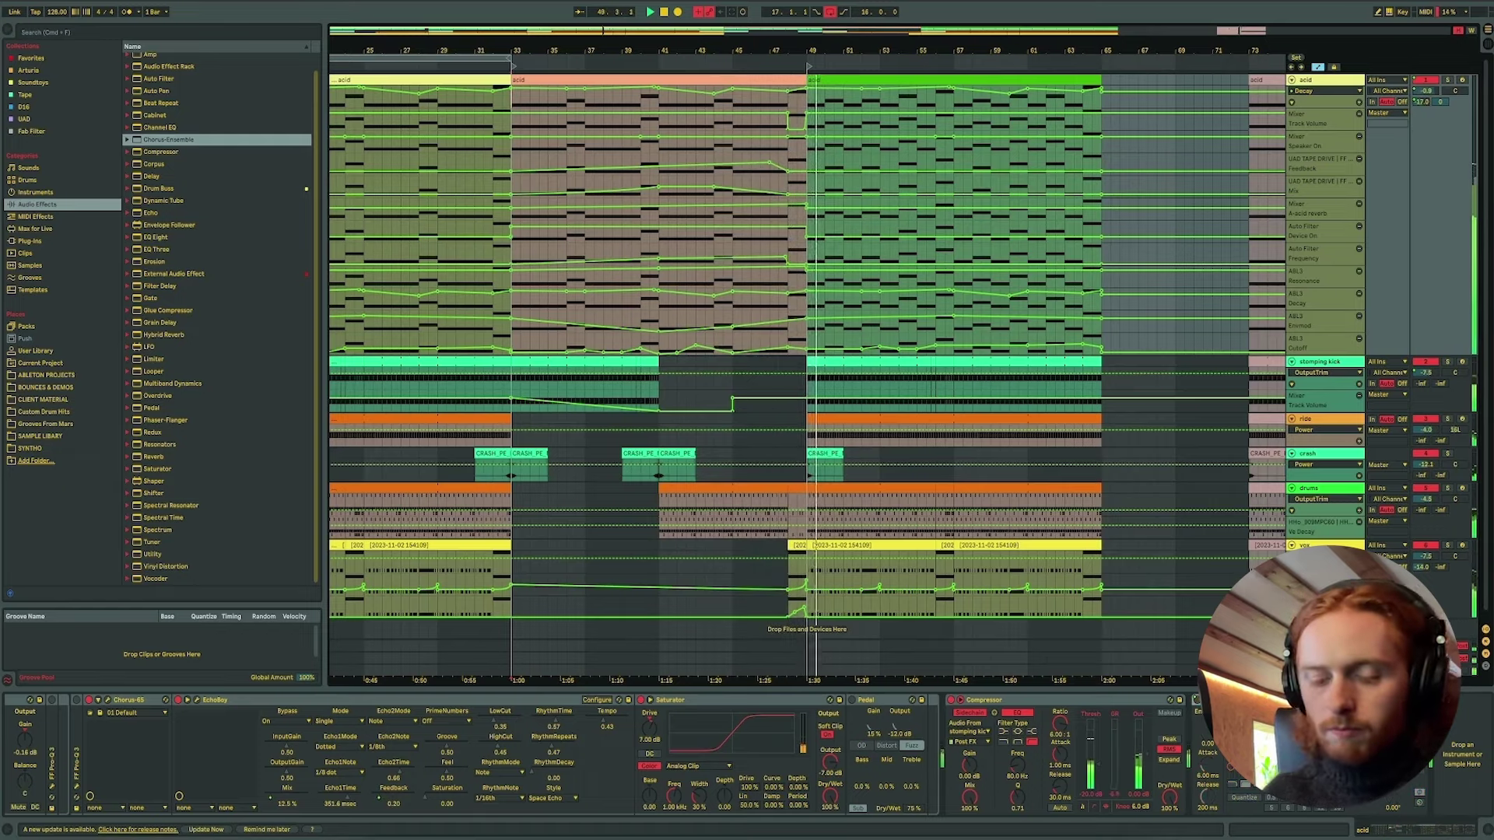
left_click(1458, 32)
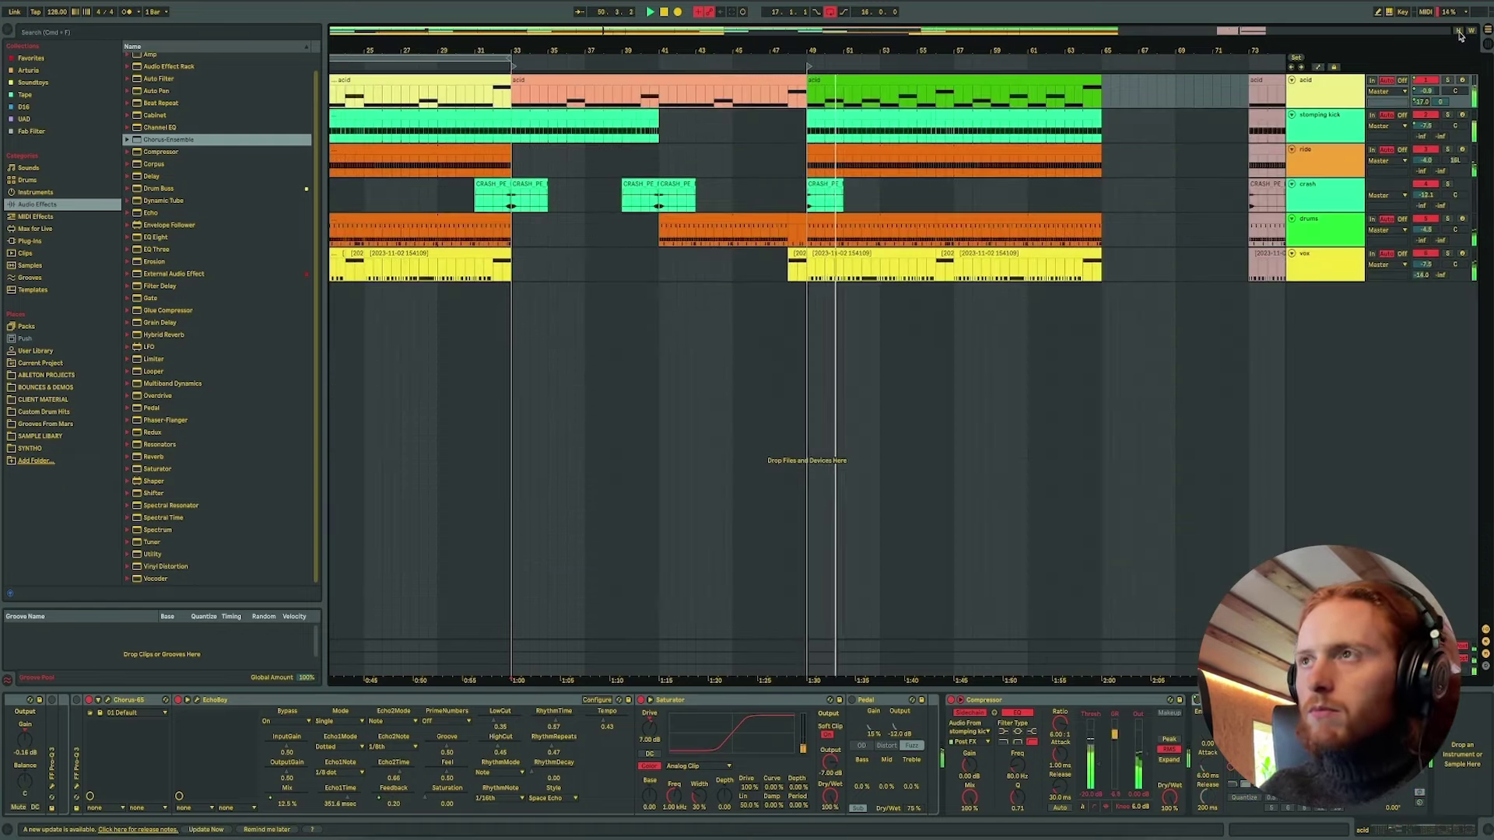
left_click(1458, 32)
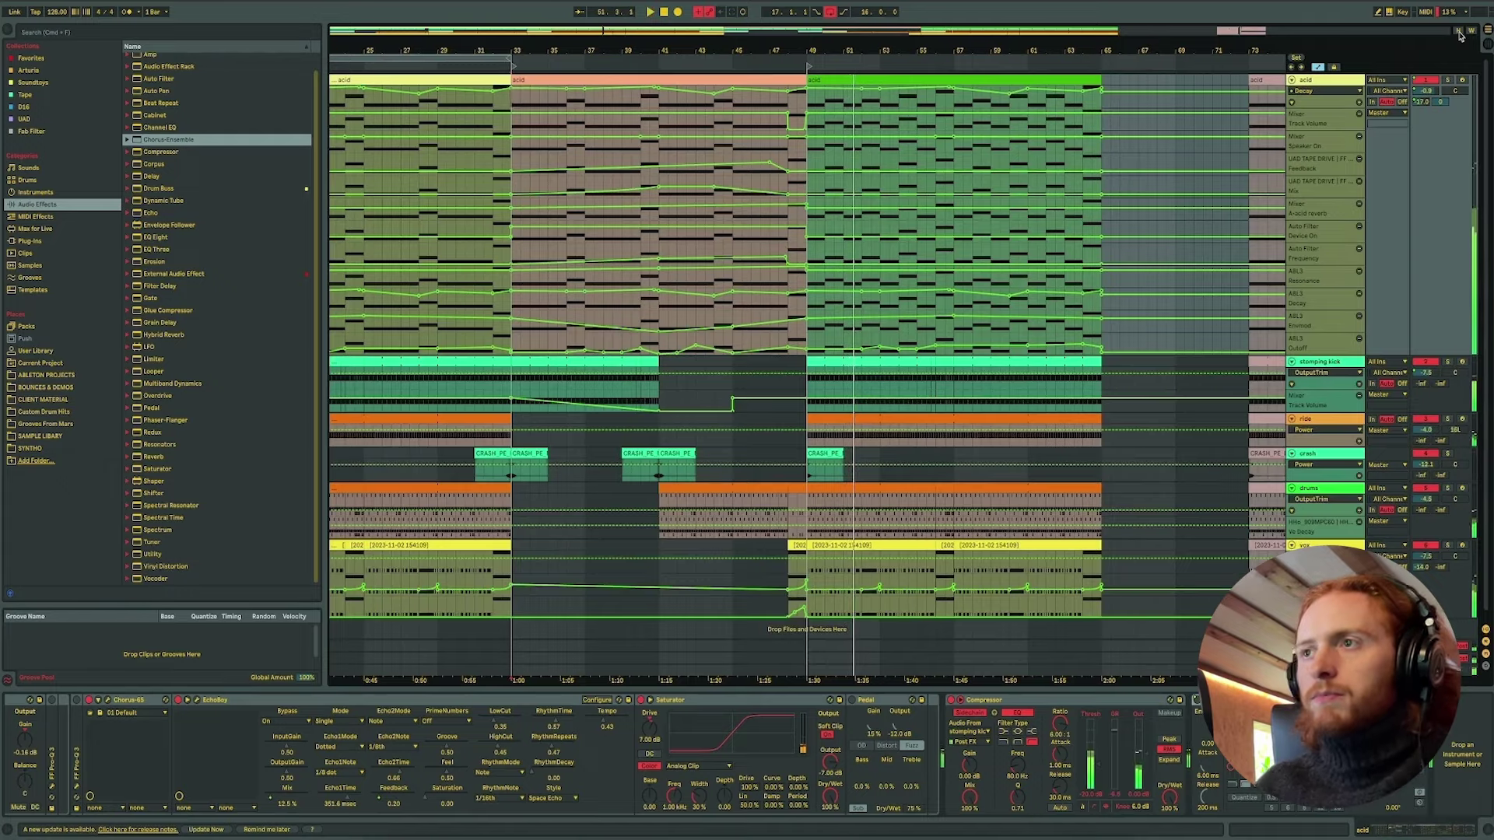